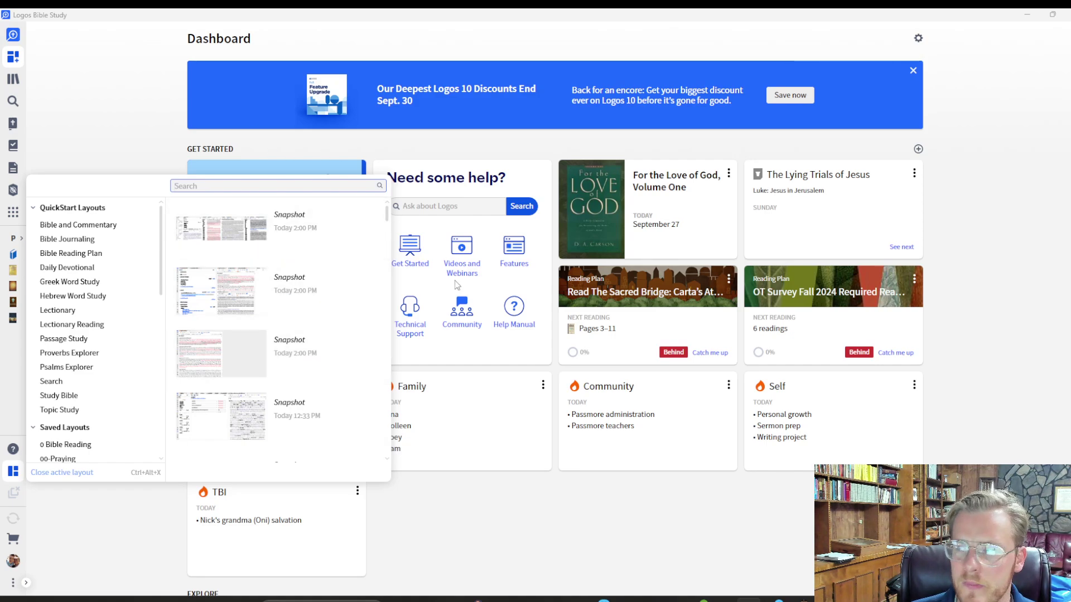
Step: Open the English Standard Version Bible and hide its table of contents
left_click(109, 111)
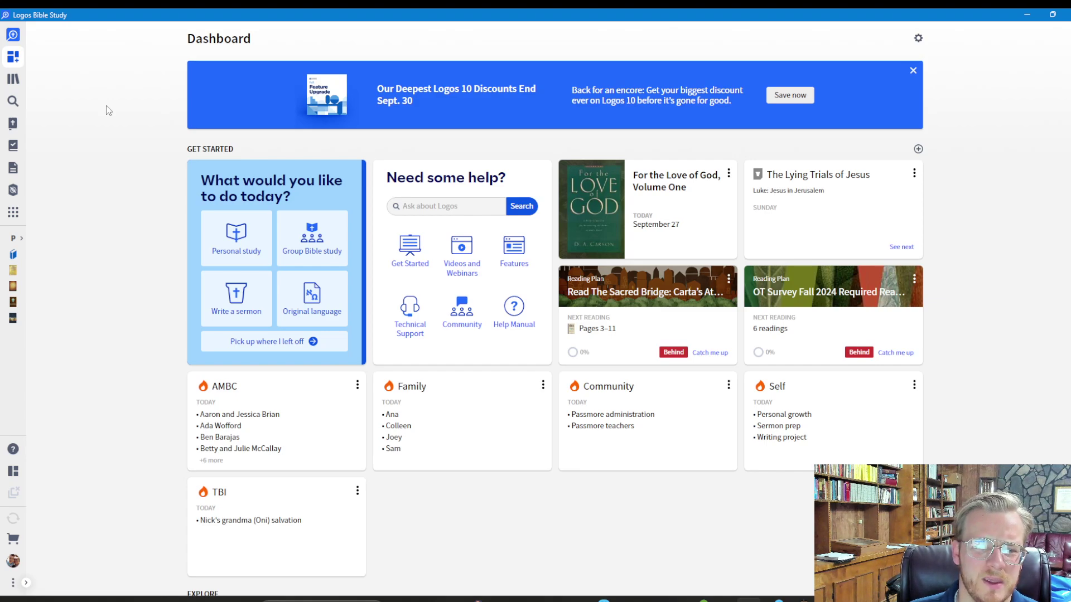
left_click(13, 127)
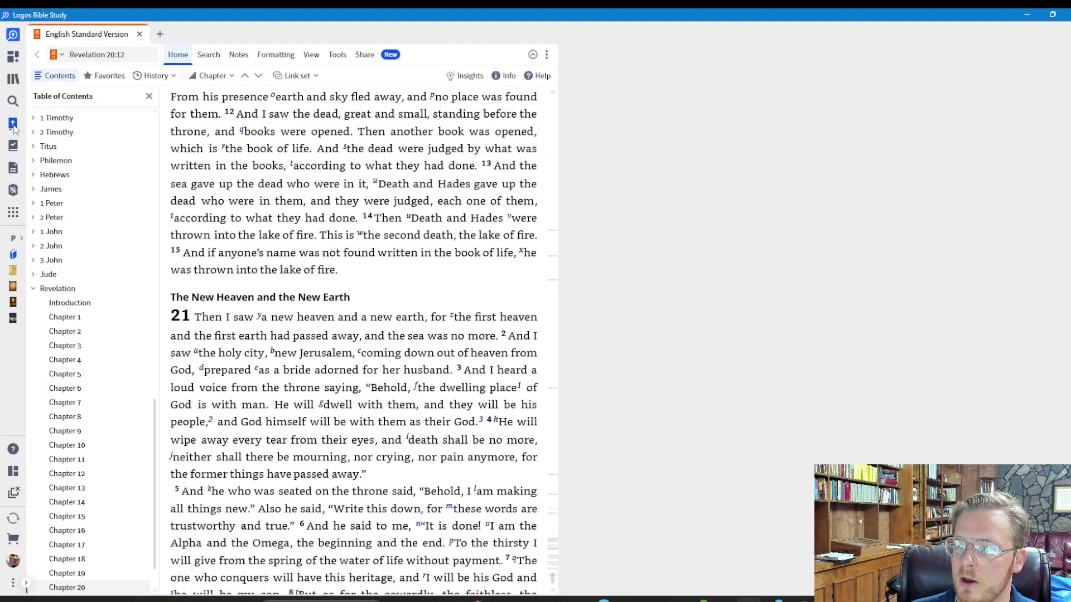
left_click(51, 77)
Step: Go to Luke 22:35 in the English Standard Version
left_click(93, 55)
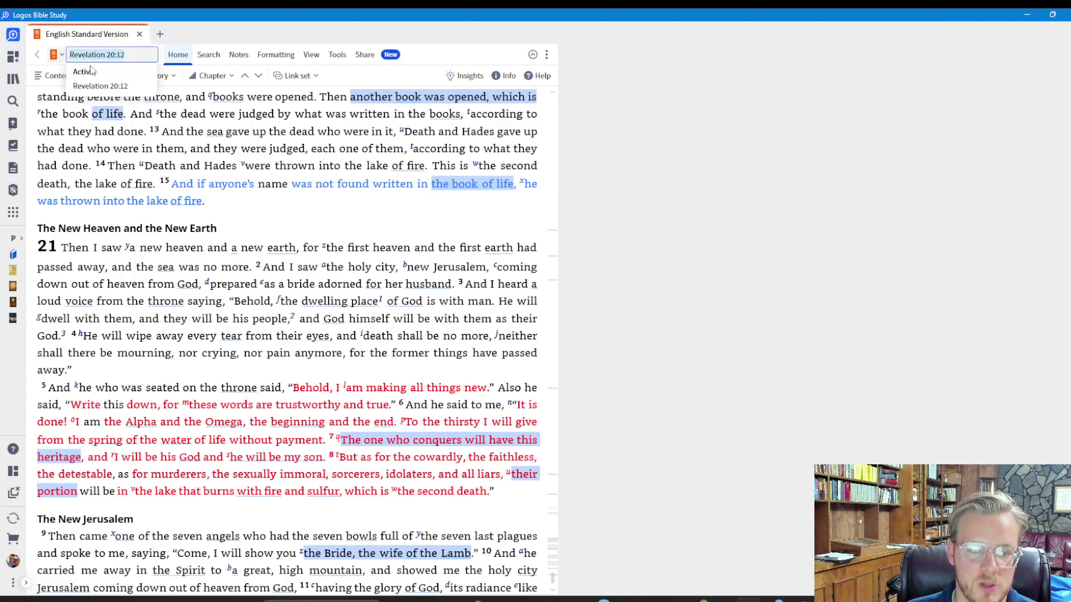
type("luke")
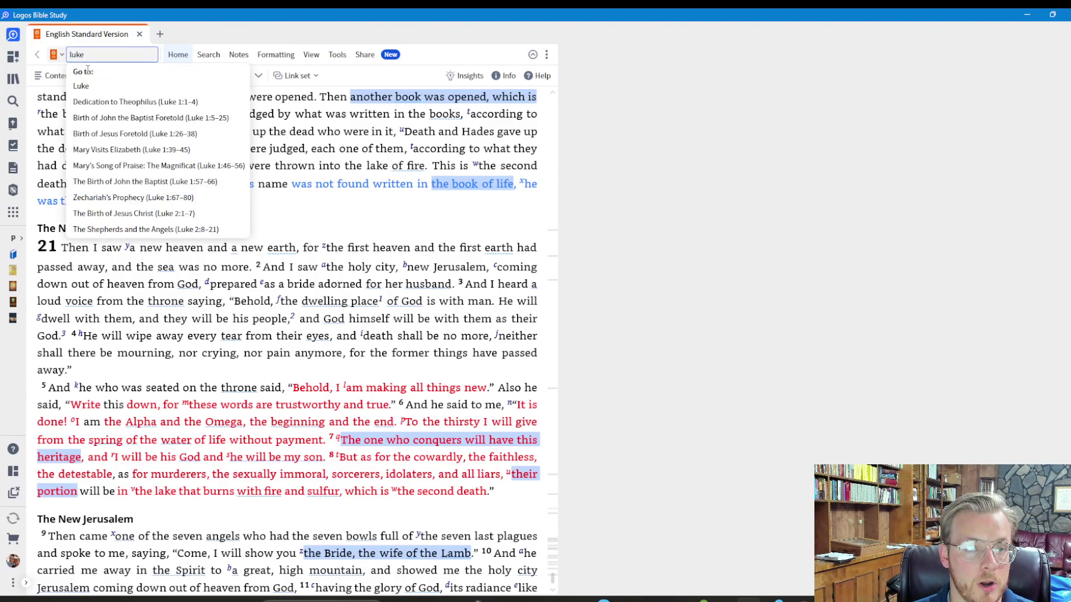
type(" 22:")
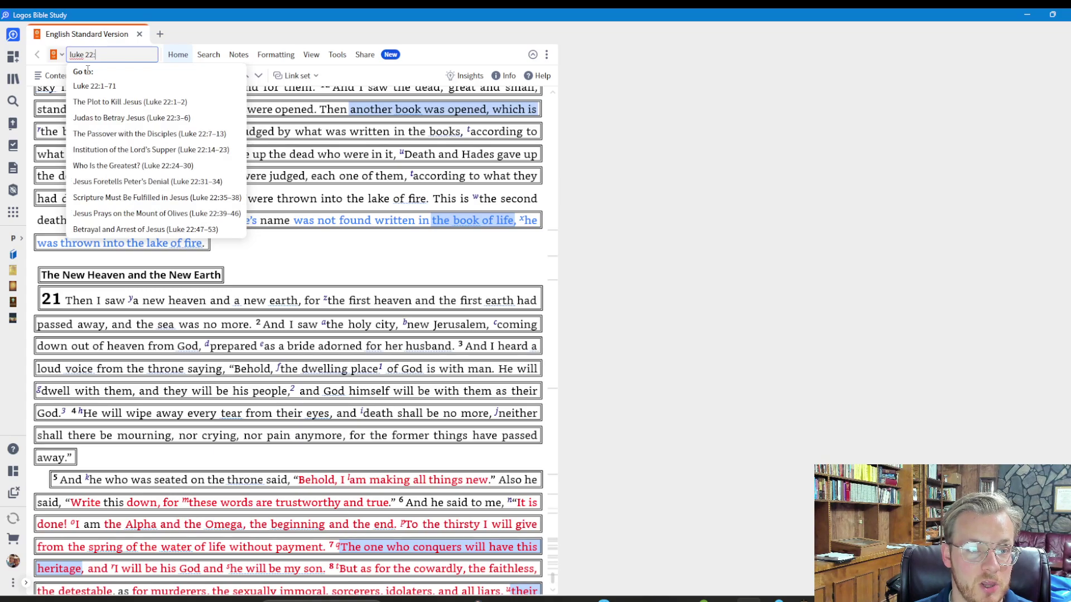
type("35")
key("Return")
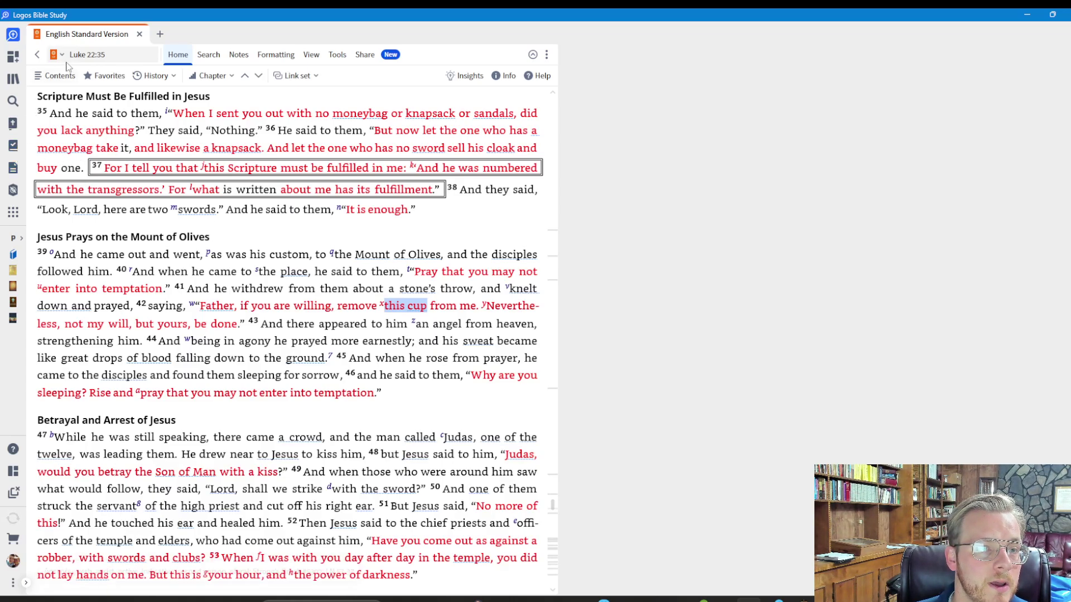
Step: Duplicate the English Standard Version and place the copy in a separate pane beside the original
right_click(85, 36)
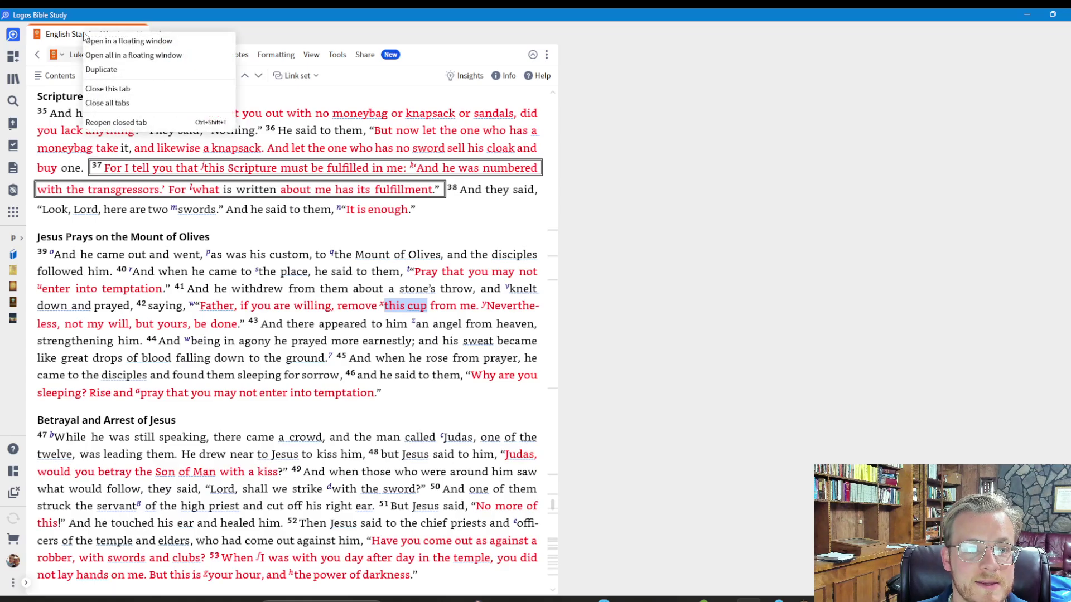
left_click(112, 68)
left_click_drag(182, 37, 689, 49)
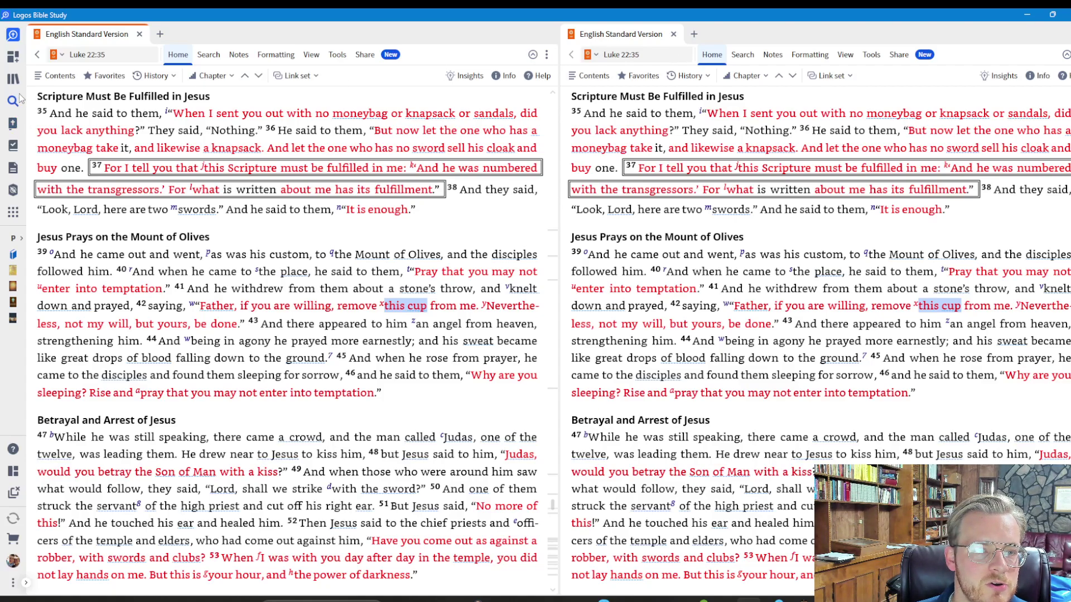
Step: Duplicate the original English Standard Version twice more, keeping all three copies together in the first pane
right_click(87, 35)
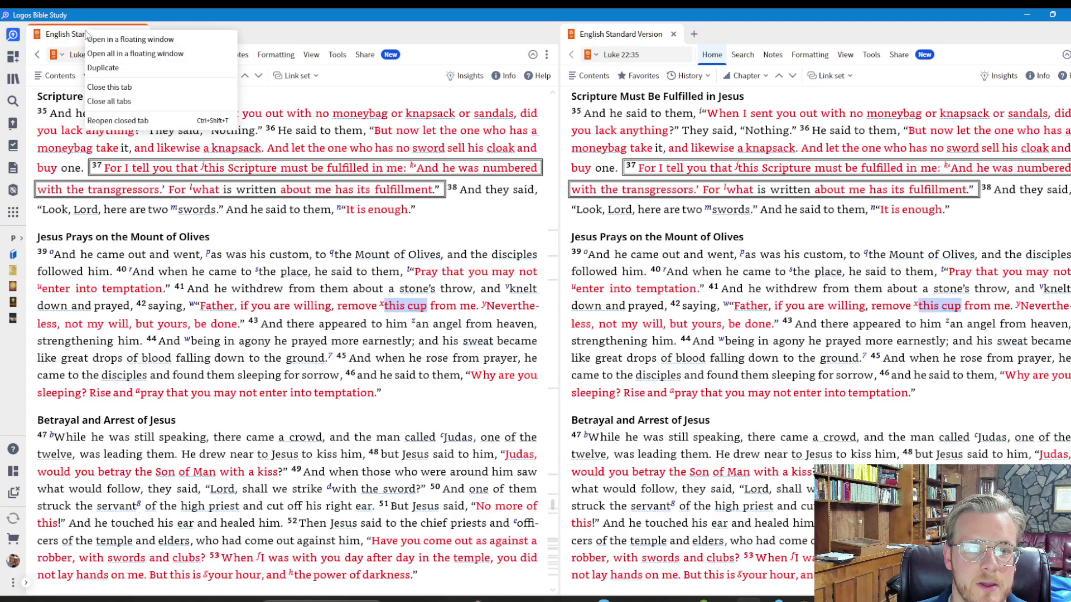
left_click(113, 67)
right_click(175, 35)
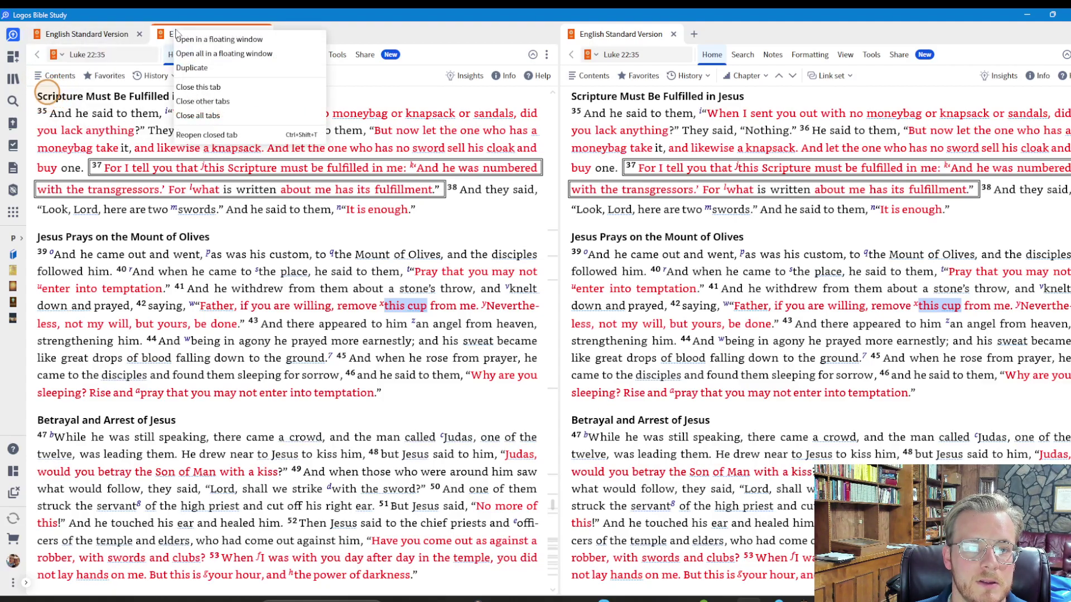
left_click(227, 67)
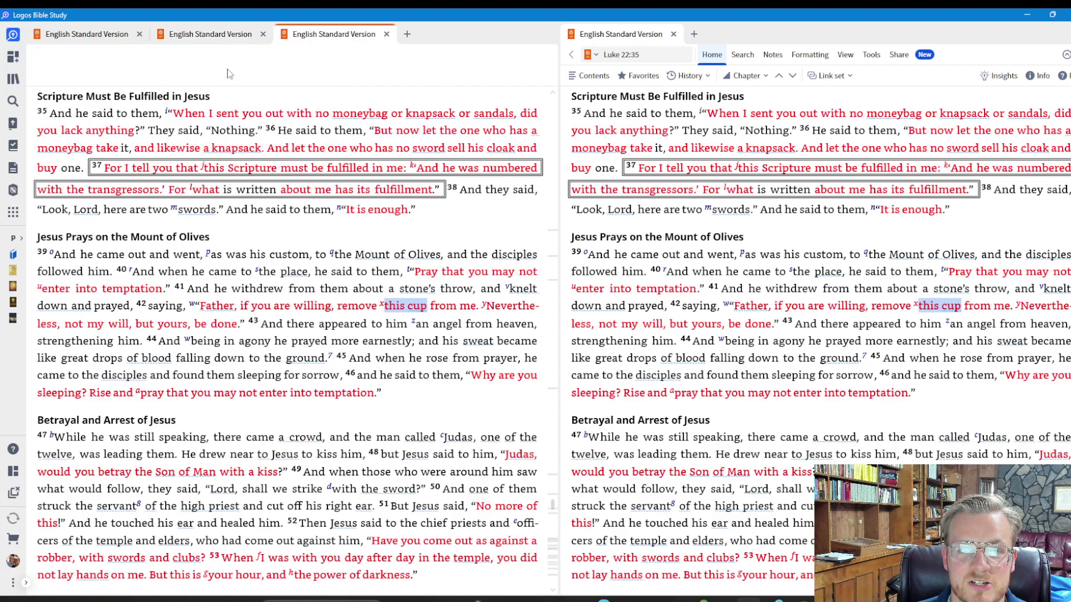
left_click(47, 91)
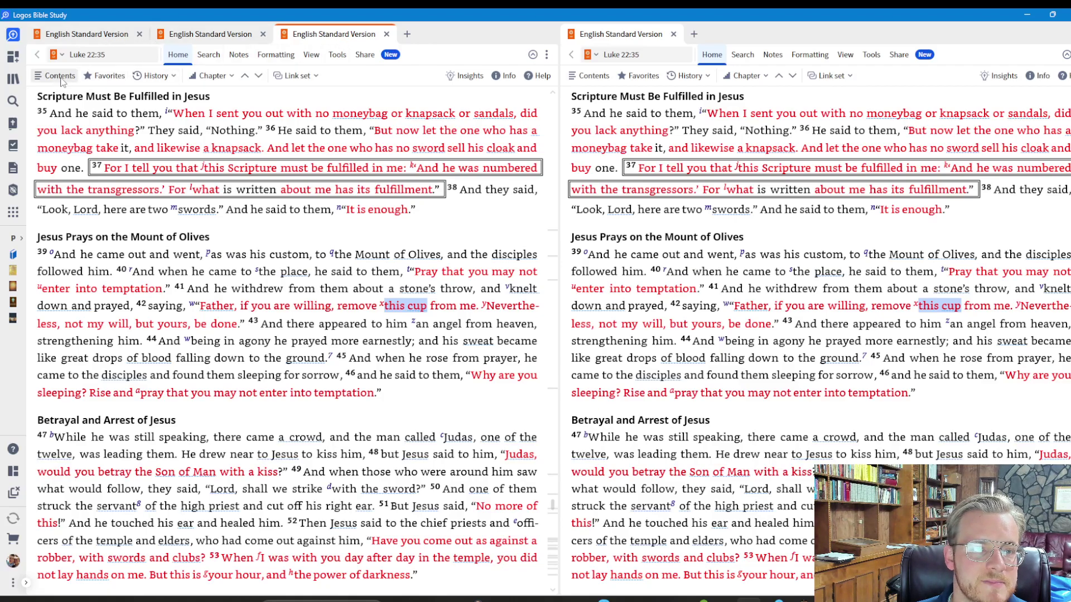
left_click(334, 54)
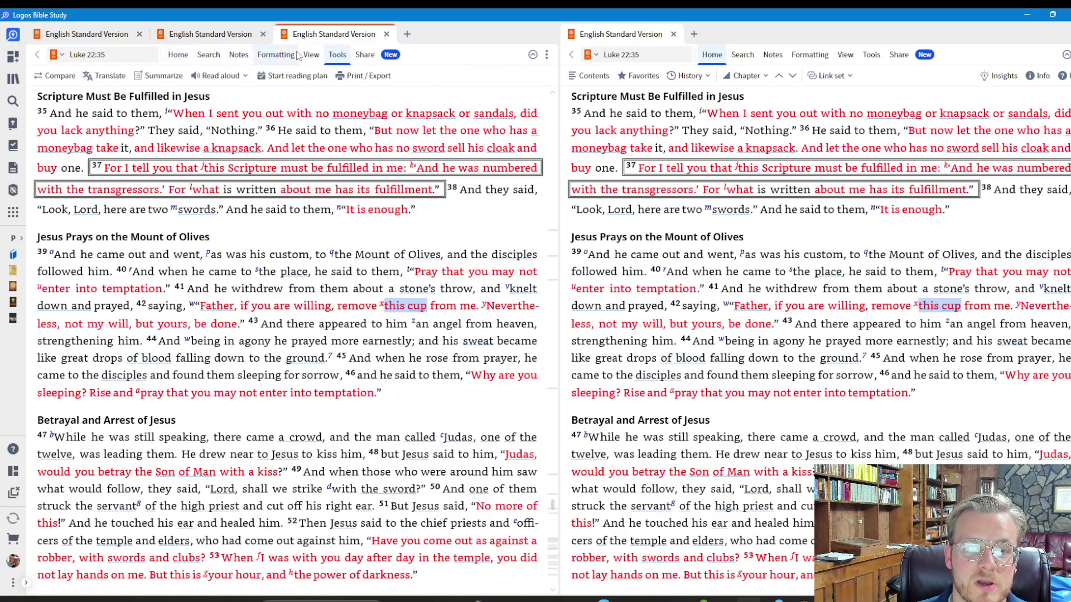
left_click(275, 54)
left_click(178, 55)
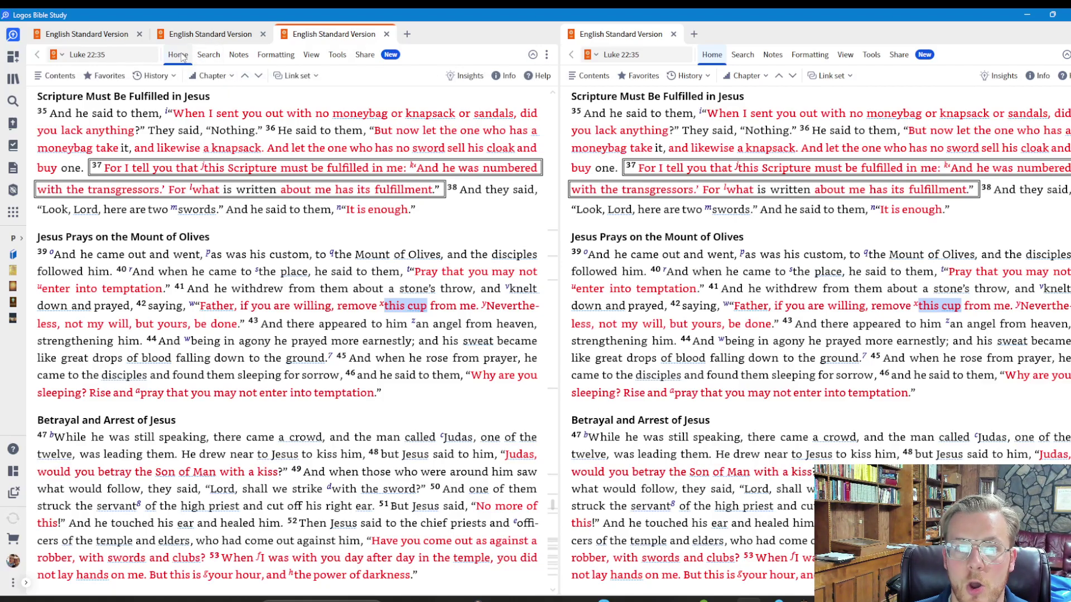
Step: Assign all three English Standard Version copies in the first pane to link set A
left_click(297, 76)
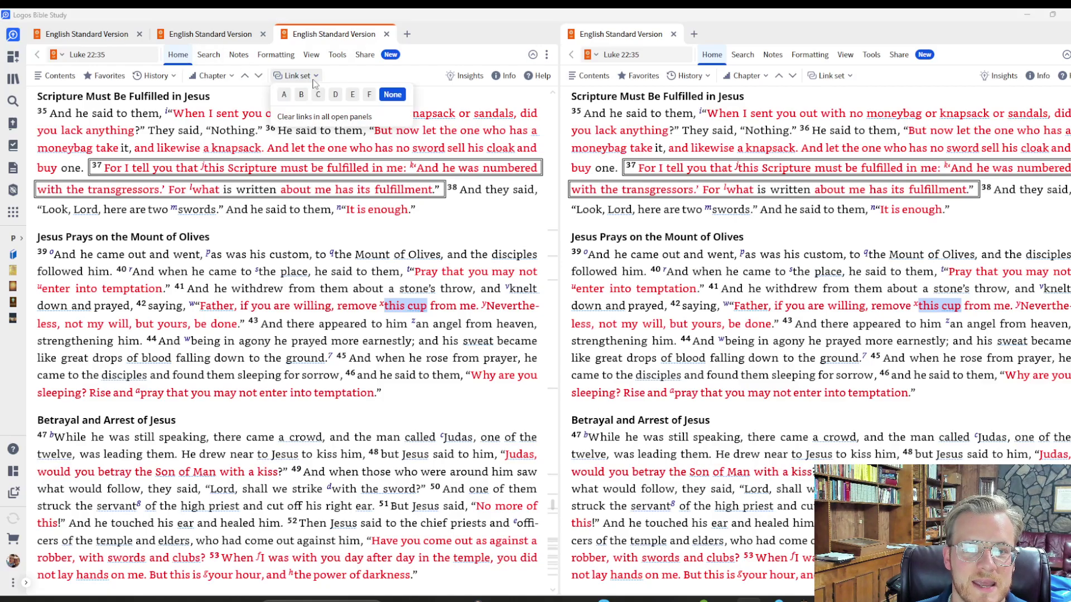
left_click(284, 95)
left_click(216, 40)
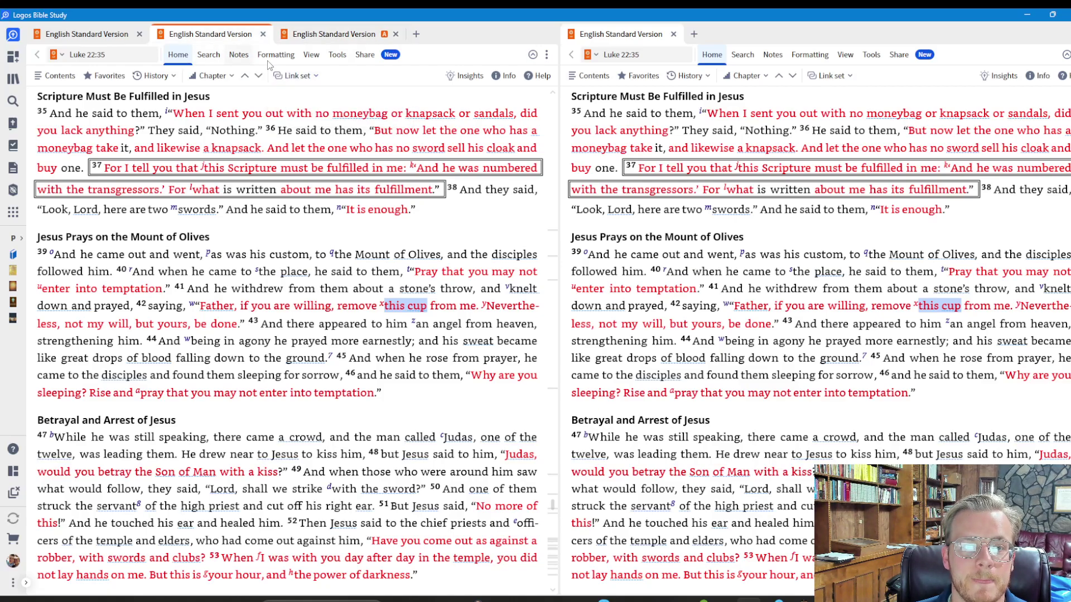
left_click(294, 77)
left_click(284, 95)
left_click(123, 35)
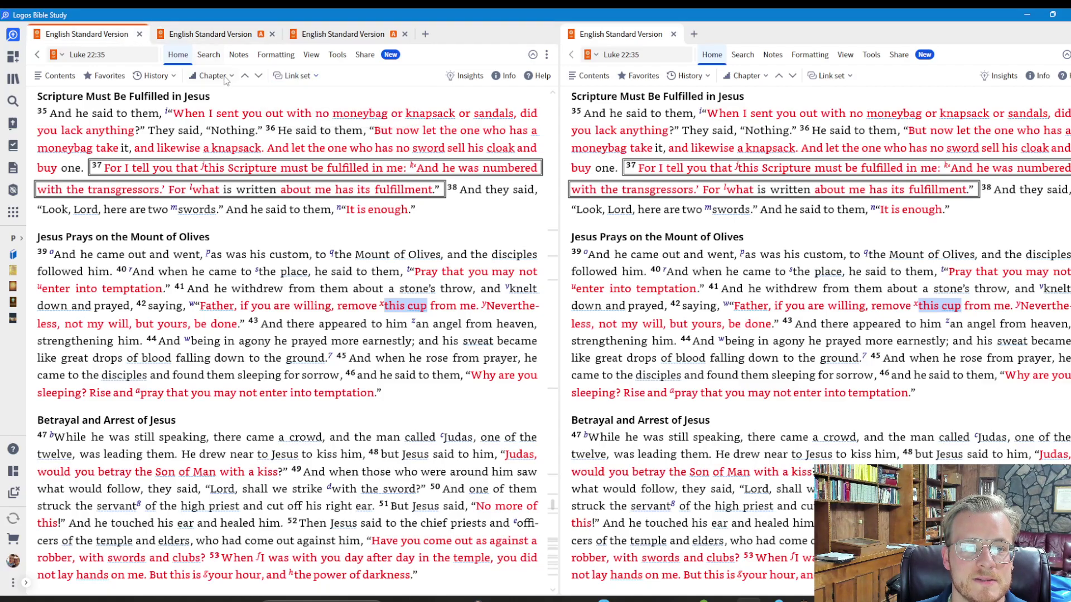
left_click(295, 76)
left_click(289, 99)
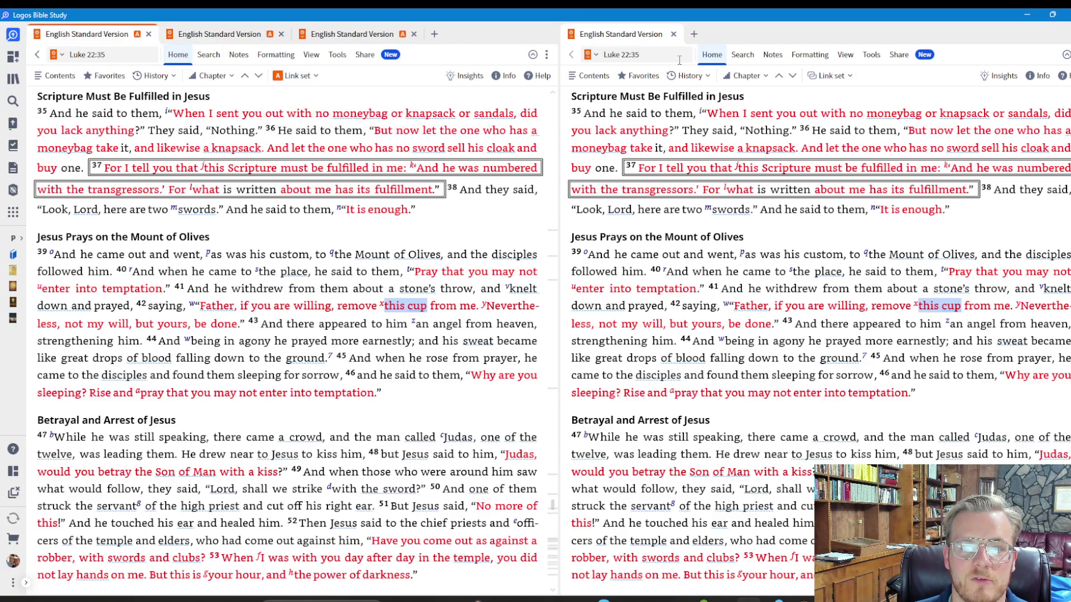
Step: Assign the English Standard Version in the second pane to link set B and make it the destination for hyperlinks
left_click(836, 77)
left_click(836, 95)
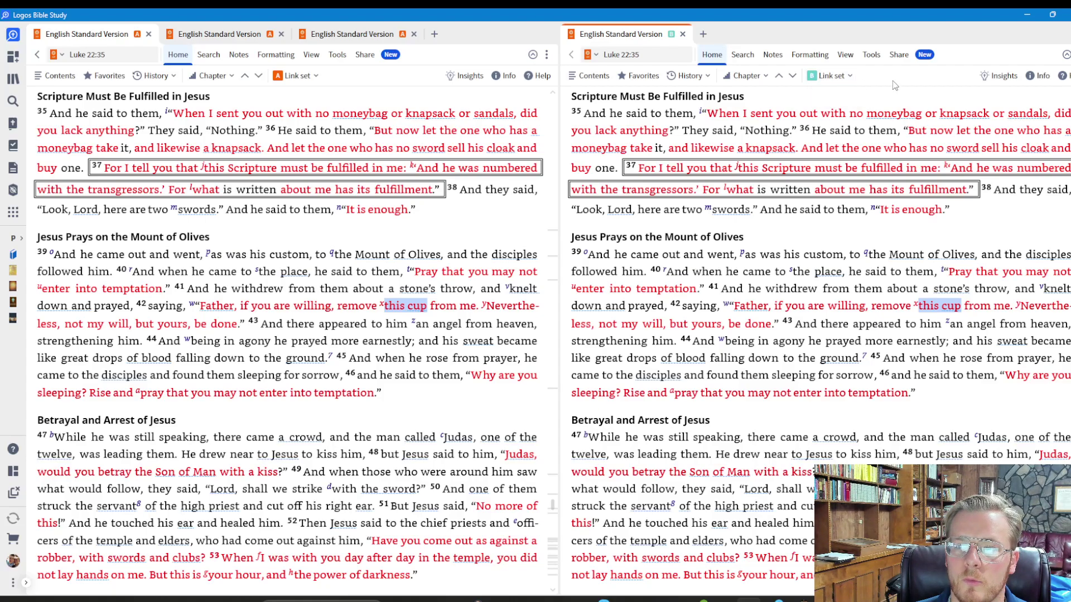
left_click(1070, 55)
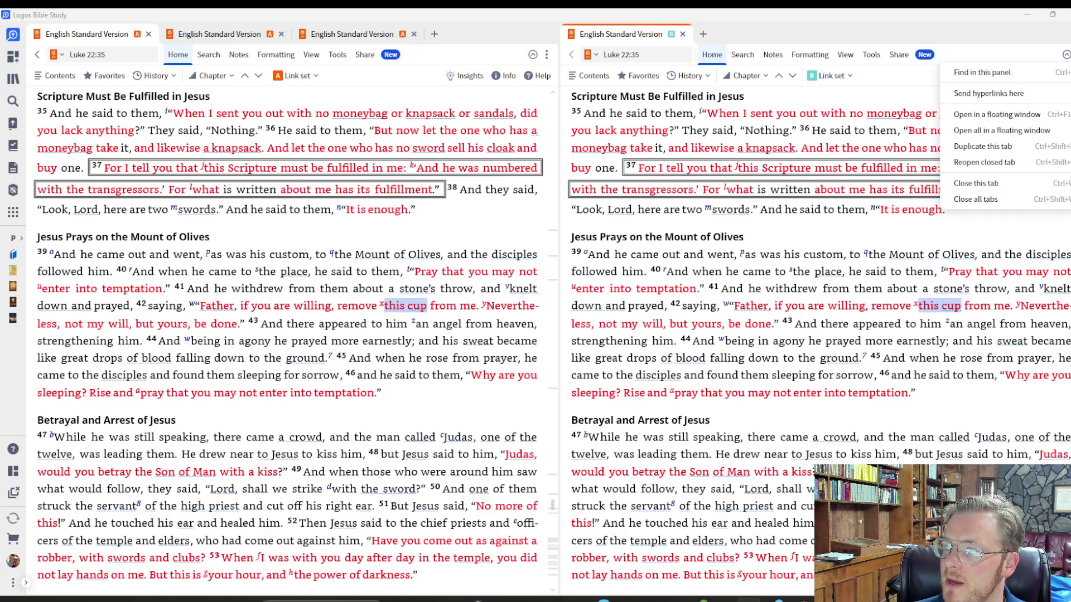
left_click(1033, 94)
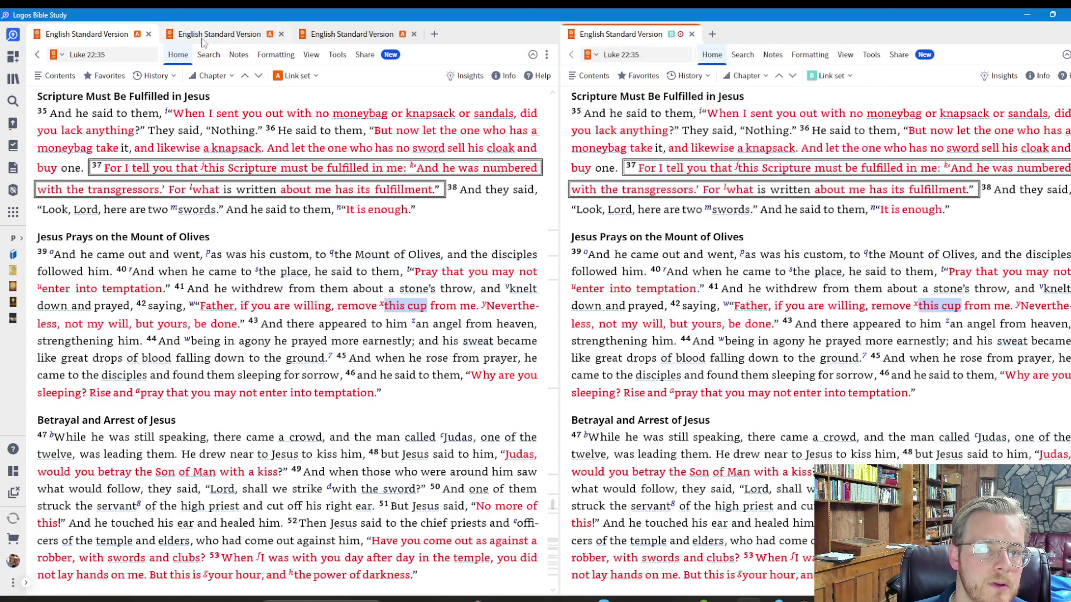
Step: Switch the second linked Bible in the first pane to the King James Version and the third to the Christian Standard Bible
left_click(225, 39)
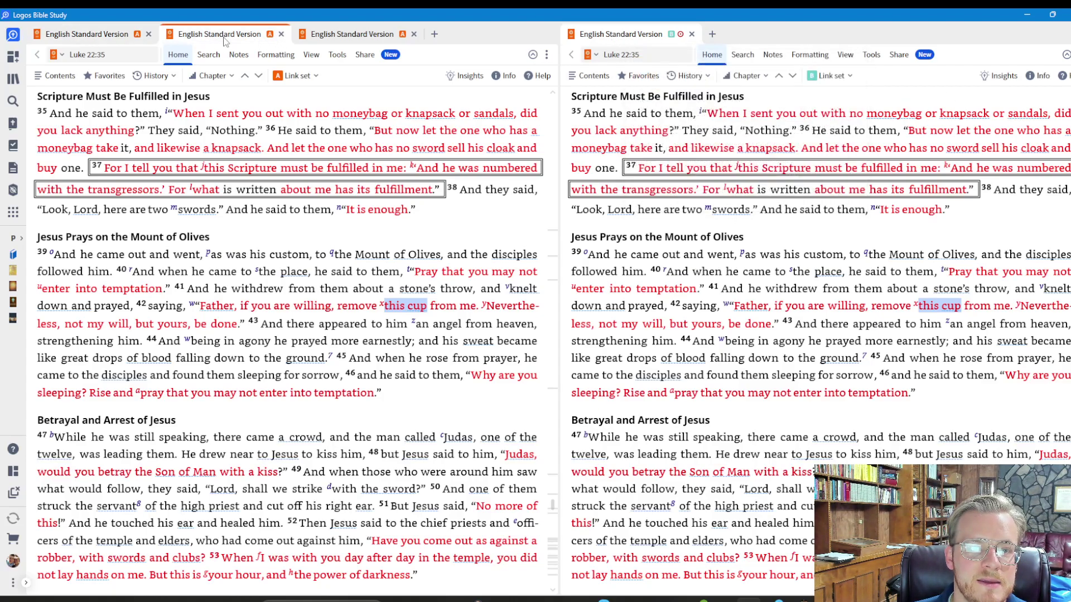
left_click(59, 56)
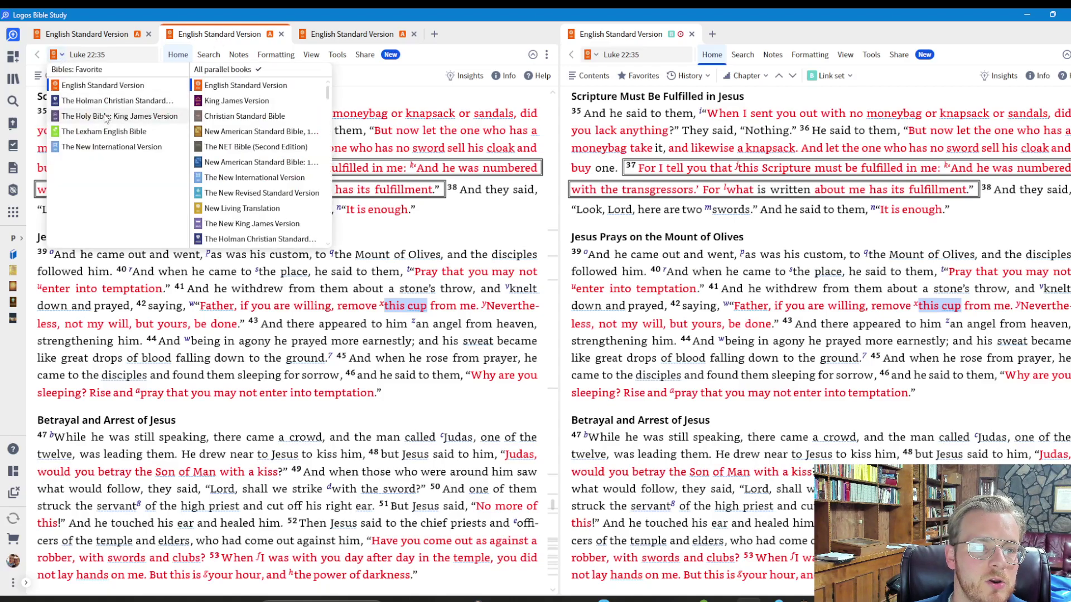
left_click(236, 101)
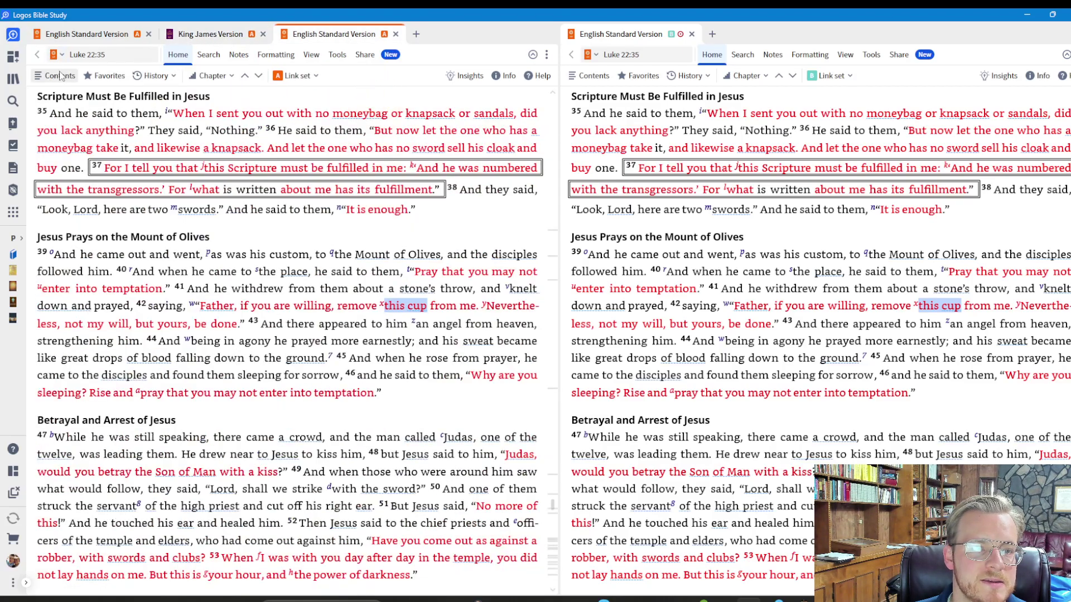
left_click(61, 55)
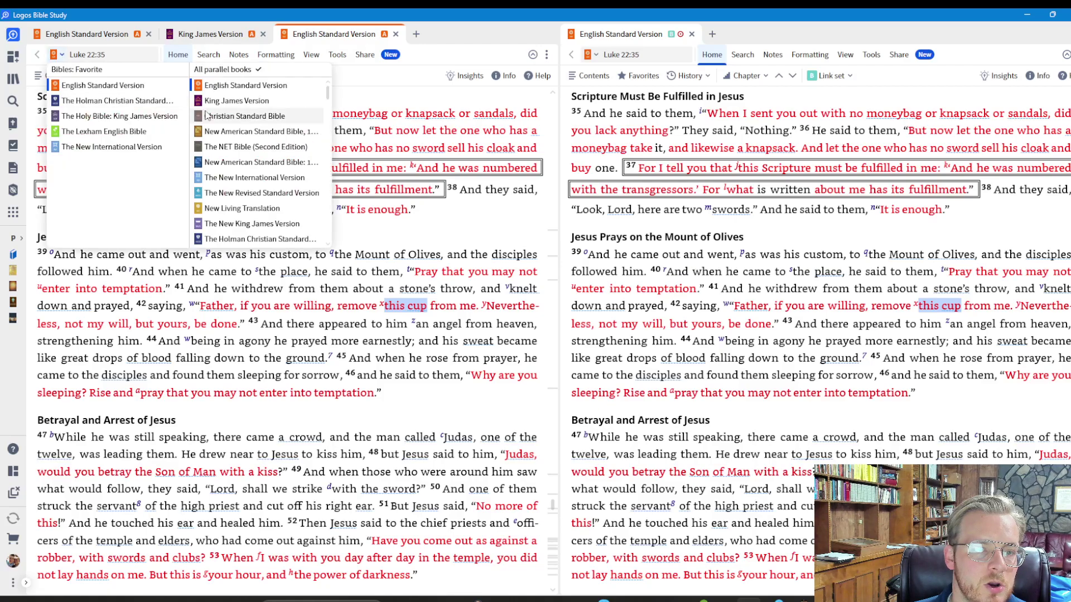
left_click(223, 116)
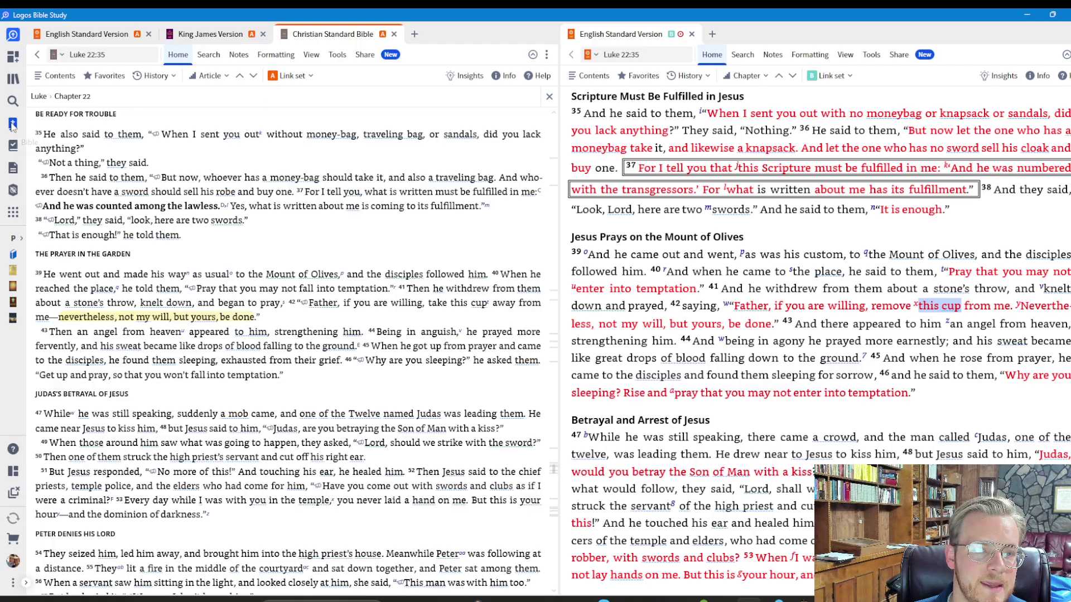
Step: Open a Passage Guide for Luke 22:35 in the second pane and assign it to link set A
left_click(12, 191)
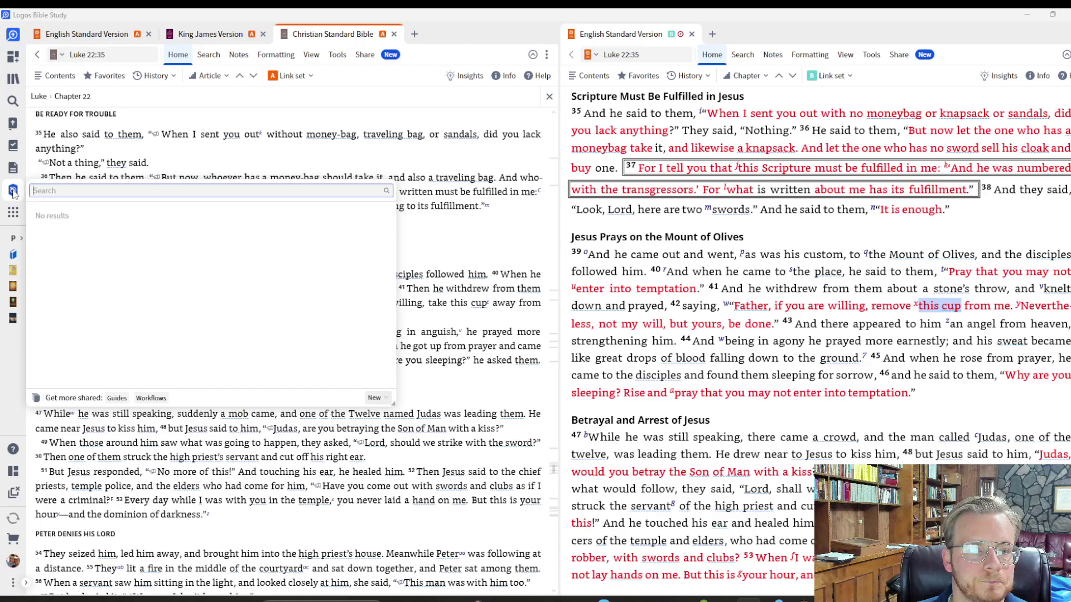
left_click(95, 218)
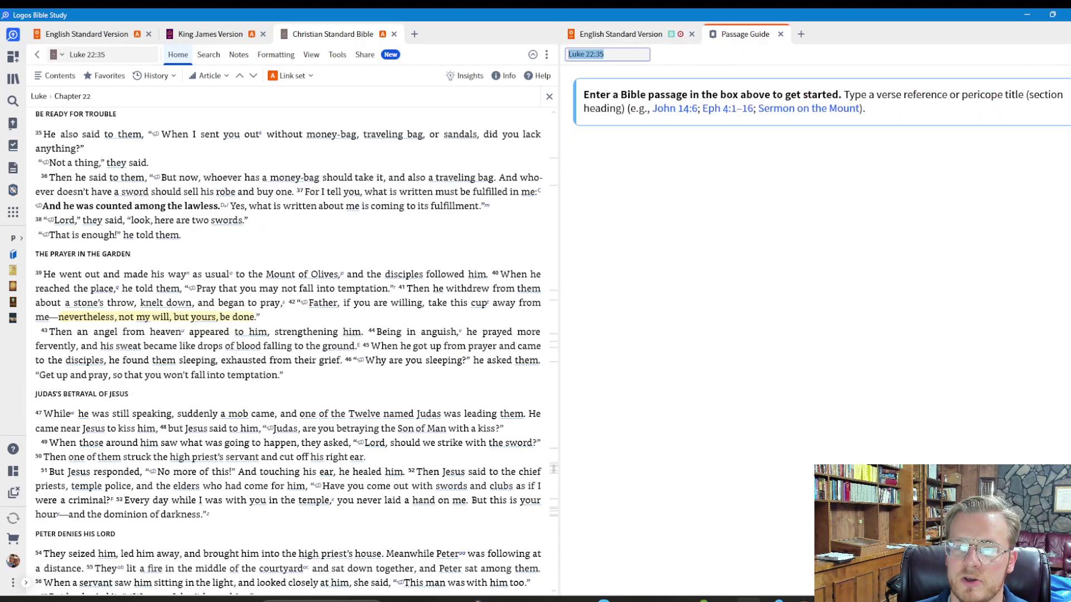
left_click(1070, 54)
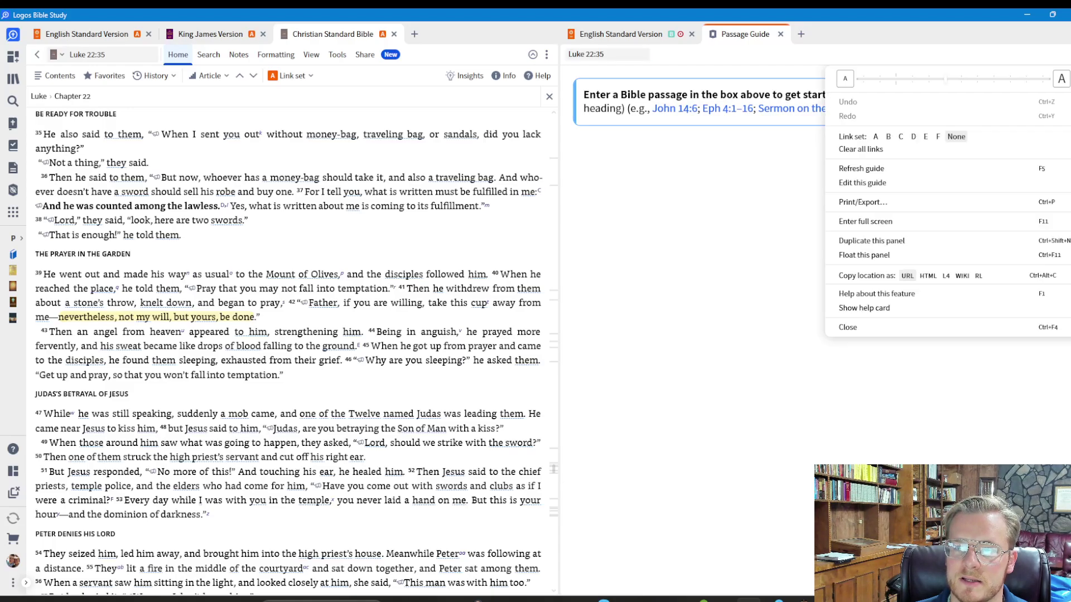
left_click(876, 137)
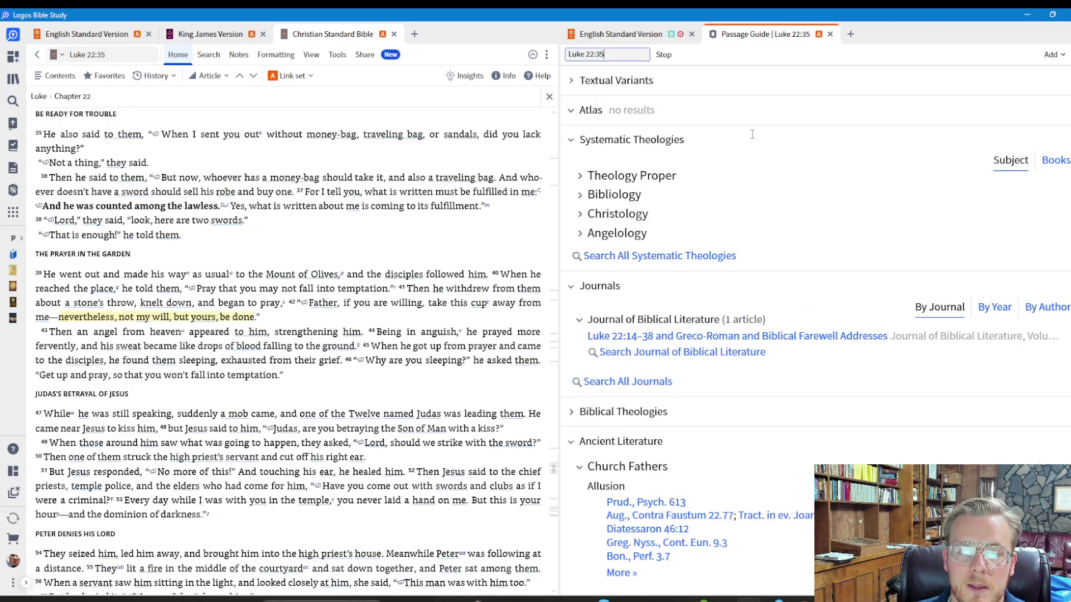
Step: Open the BECNT Luke 22:35 and NICNT Luke 22:35–38 commentaries from the Passage Guide's technical commentaries
left_click(803, 269)
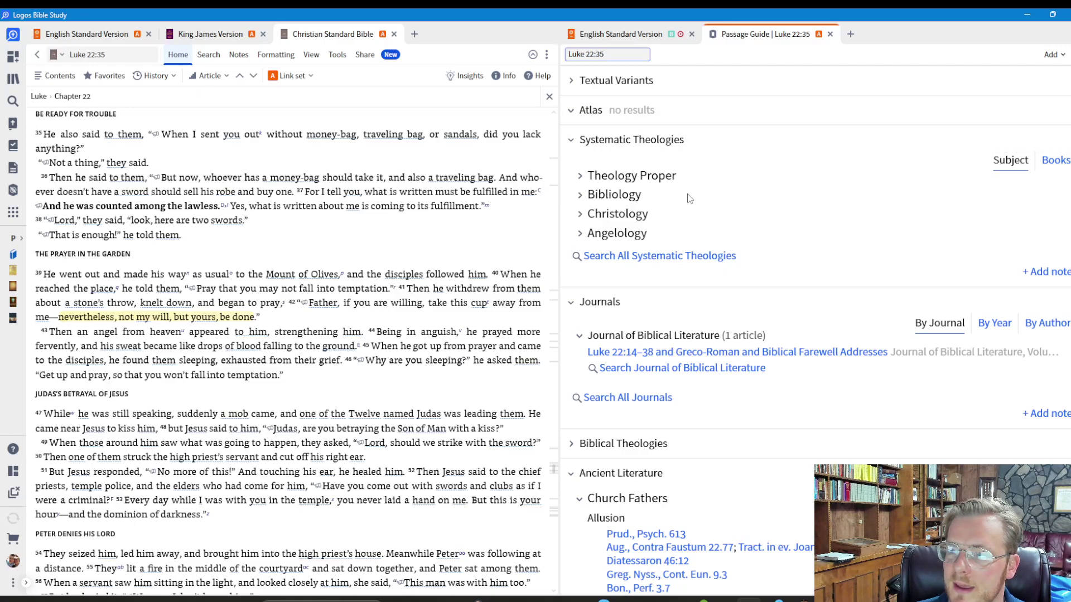
scroll(690, 199, "down", 5)
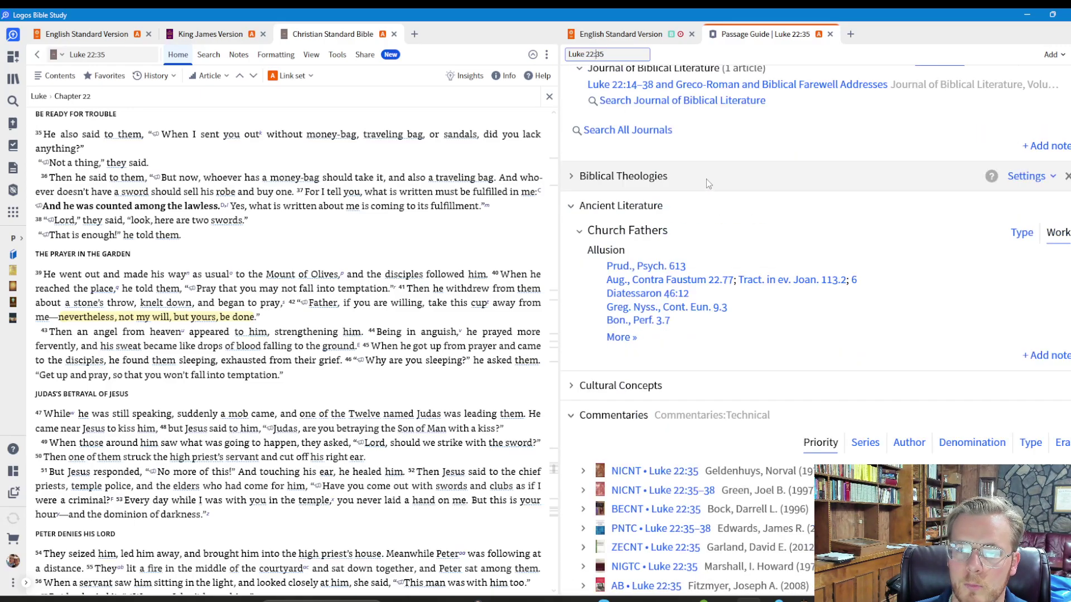
scroll(706, 179, "down", 6)
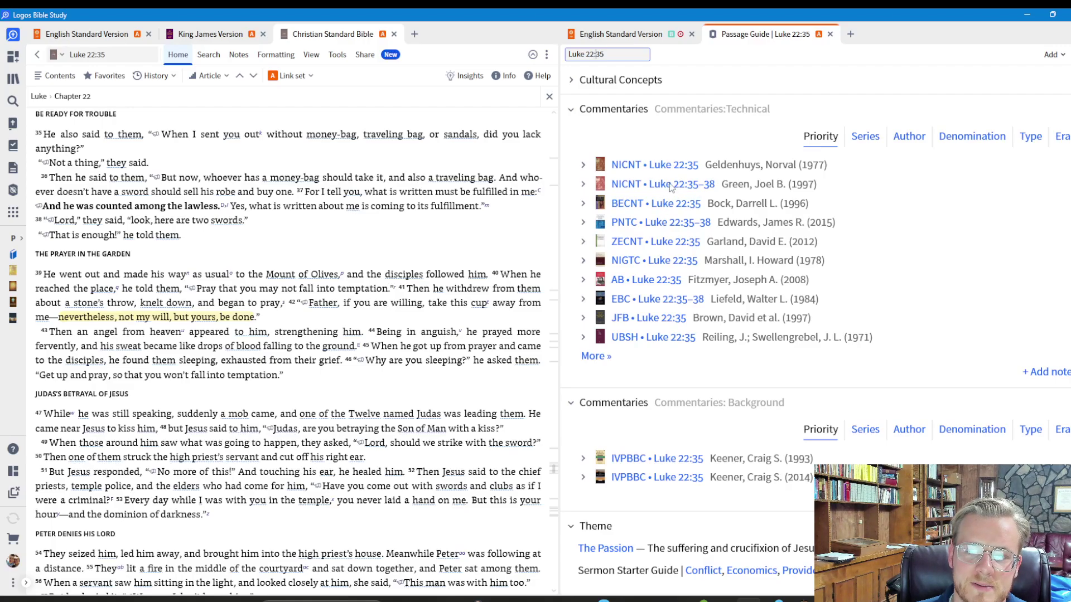
left_click(670, 206)
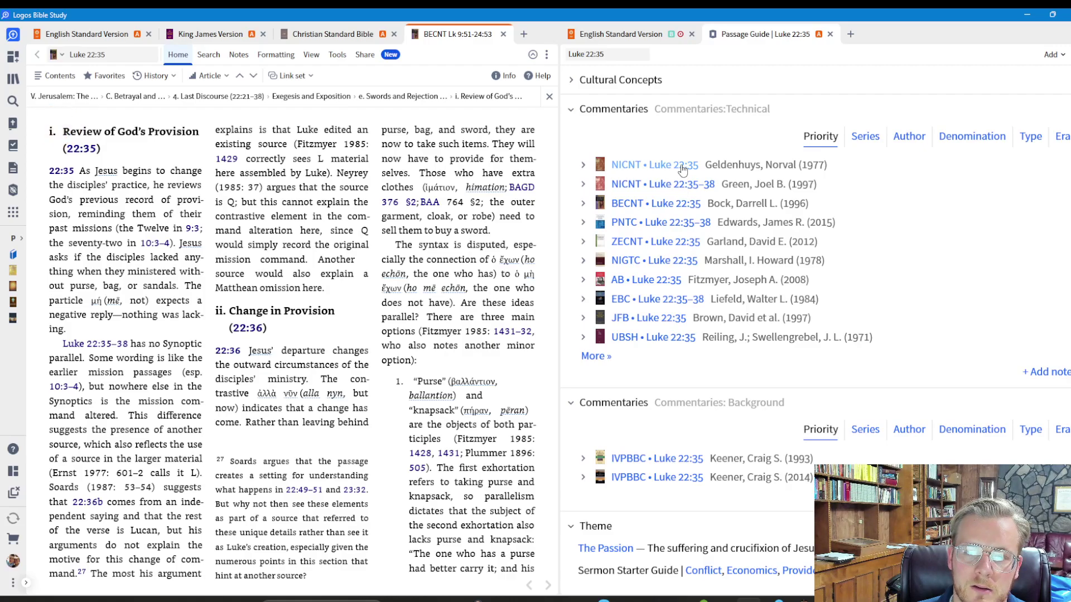
left_click(677, 191)
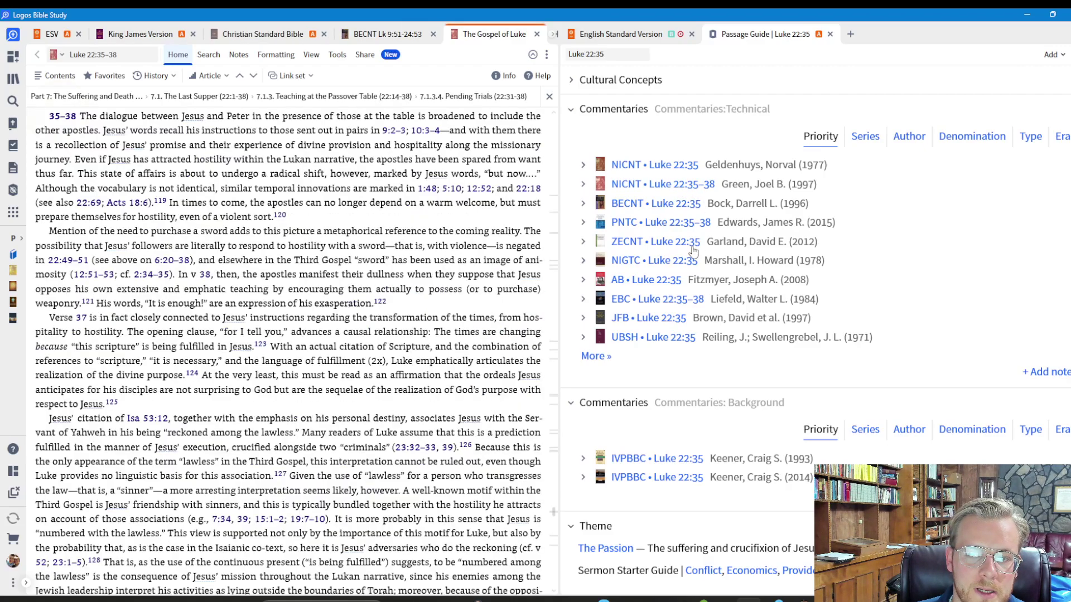
Step: Open NIGTC Luke 22:35 from the technical commentaries and Expositions of Holy Scripture Luke 22:24–37 from the expanded expository commentaries list
left_click(681, 262)
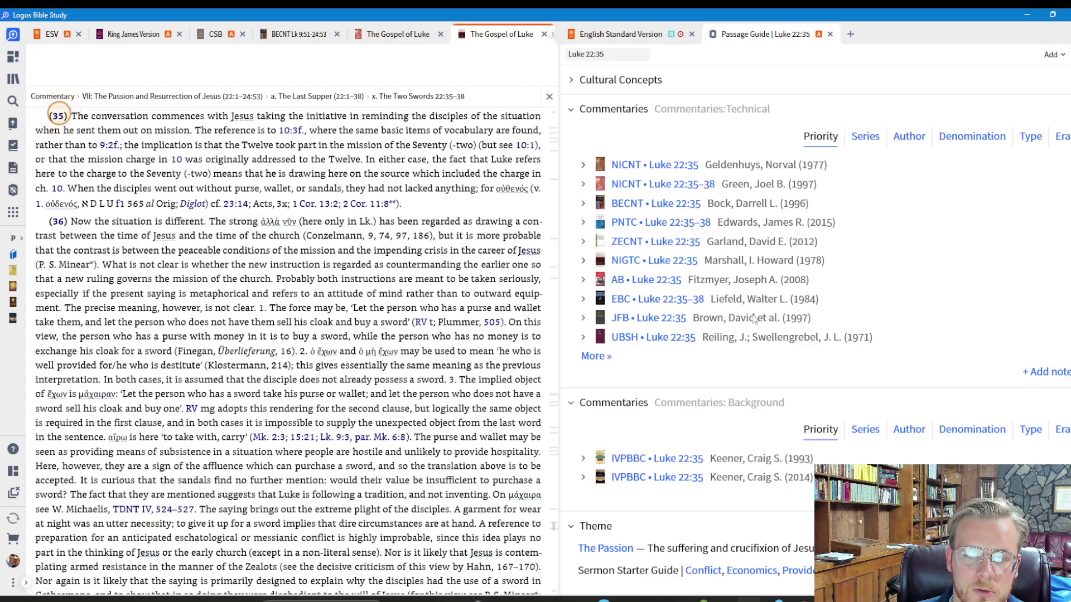
scroll(754, 316, "down", 5)
scroll(755, 316, "down", 12)
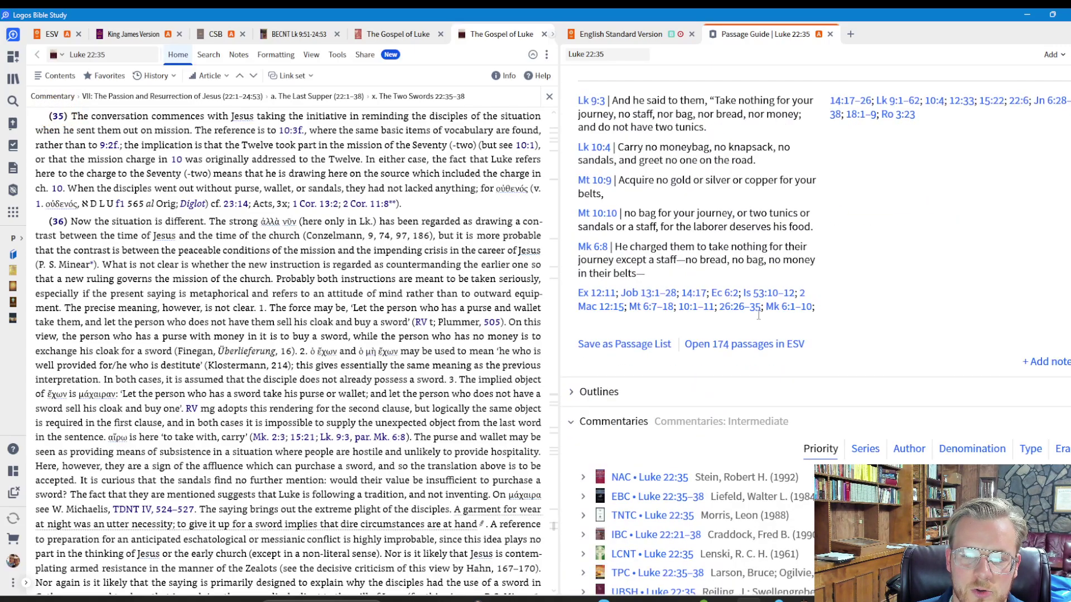
scroll(758, 318, "down", 10)
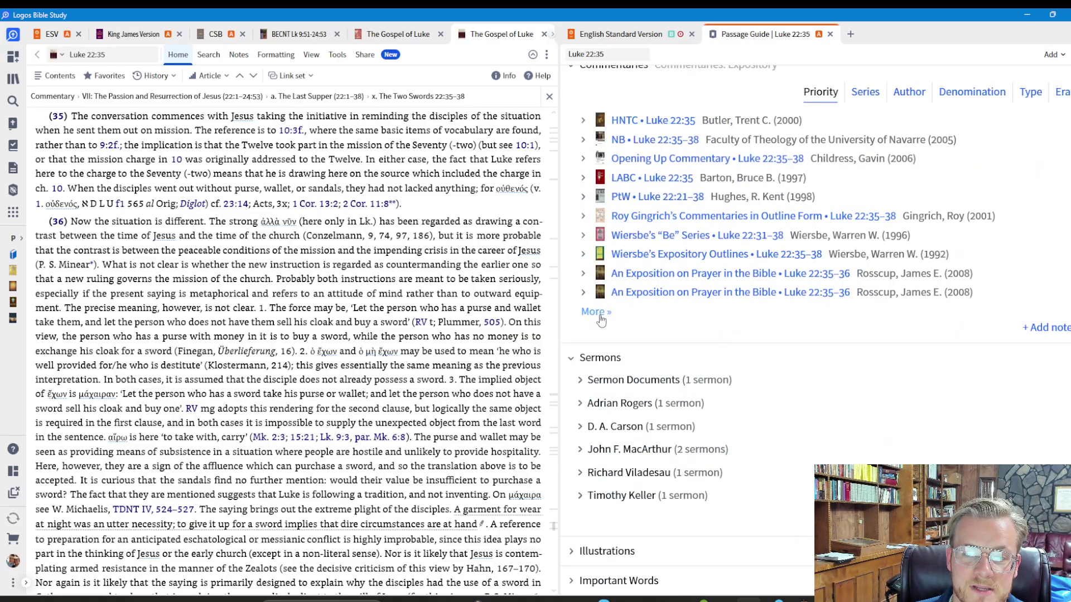
left_click(597, 311)
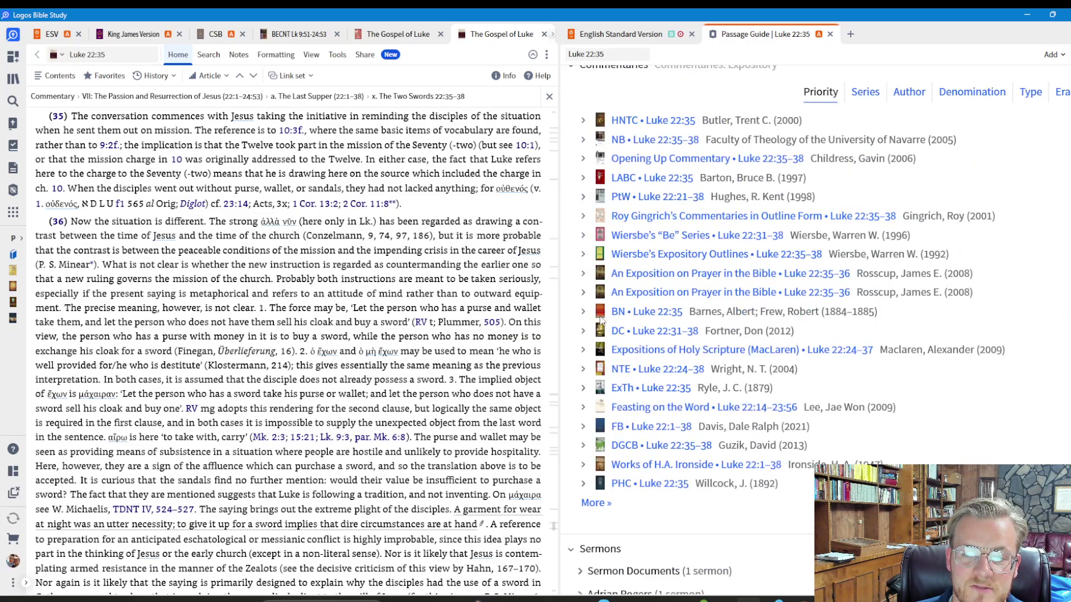
left_click(720, 351)
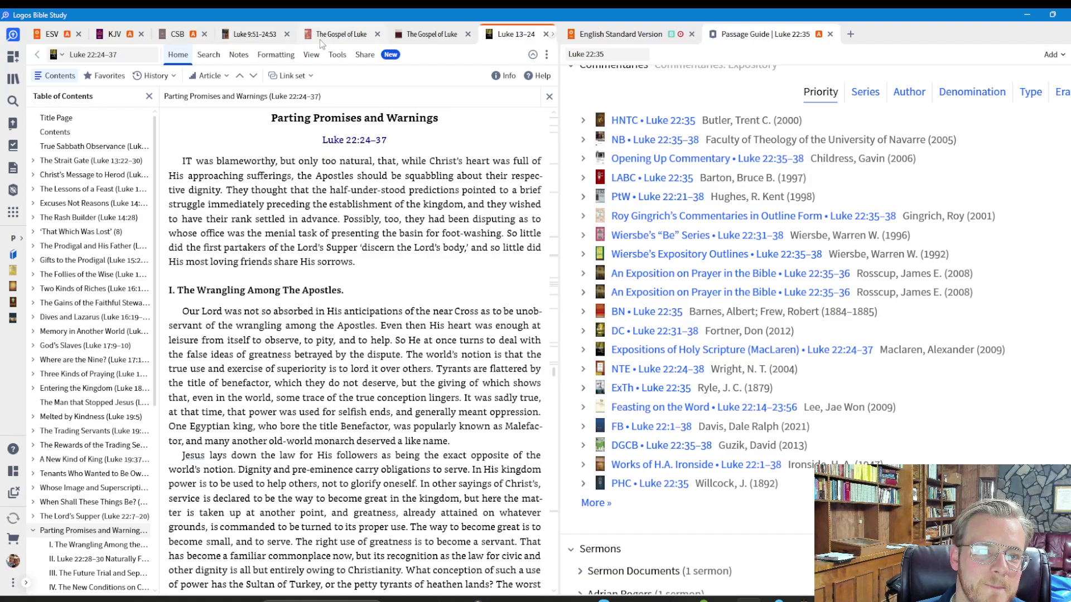
Step: Move the BECNT and NIGTC commentaries into a new pane below the linked Bibles and assign both to link set A
left_click_drag(250, 35, 205, 502)
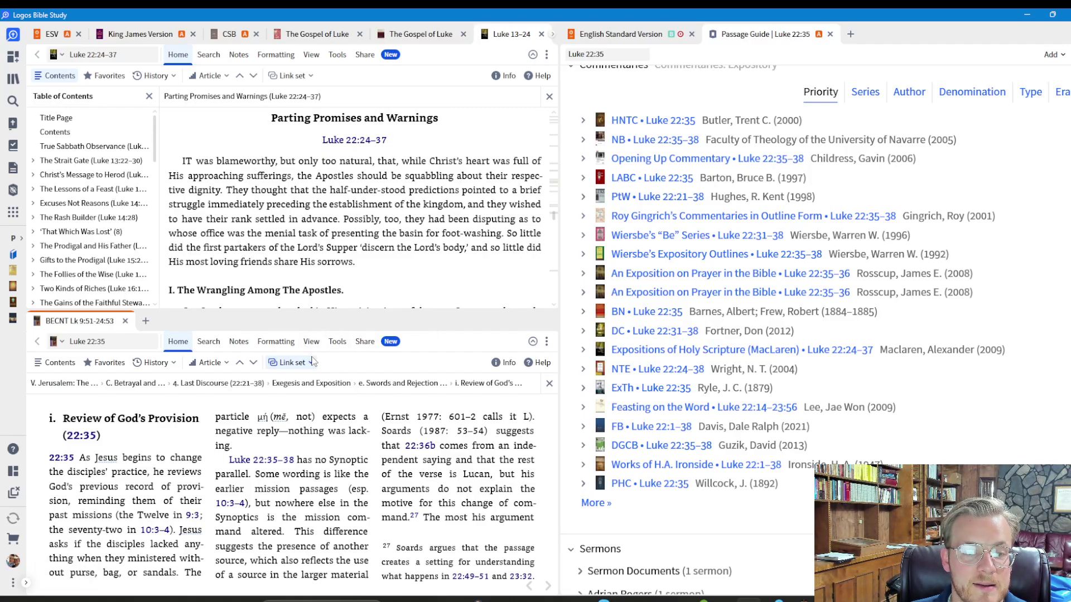
left_click(295, 363)
left_click(281, 382)
left_click(426, 37)
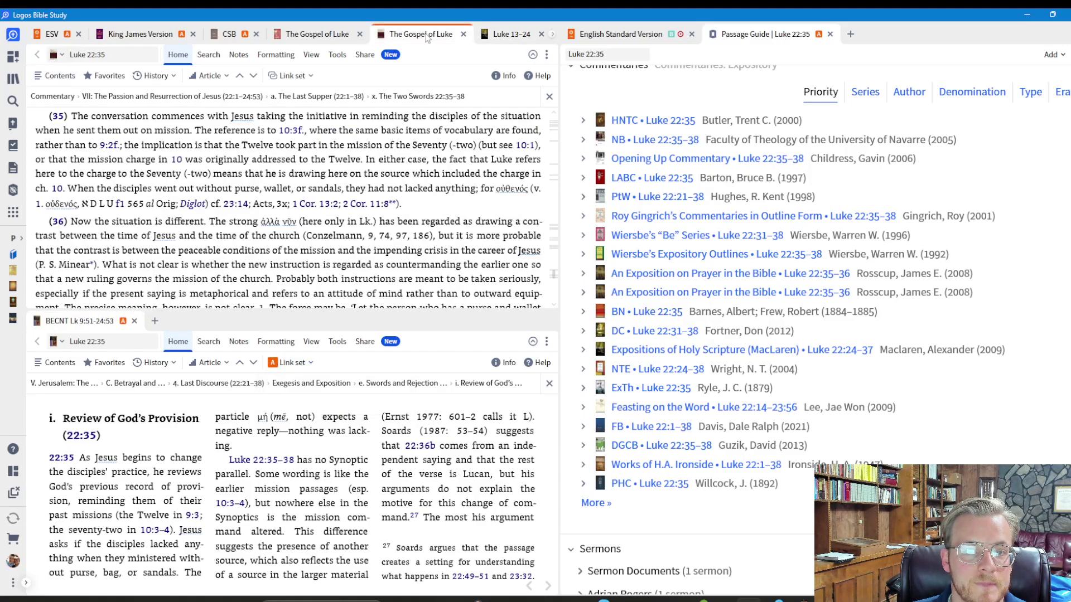
left_click(289, 75)
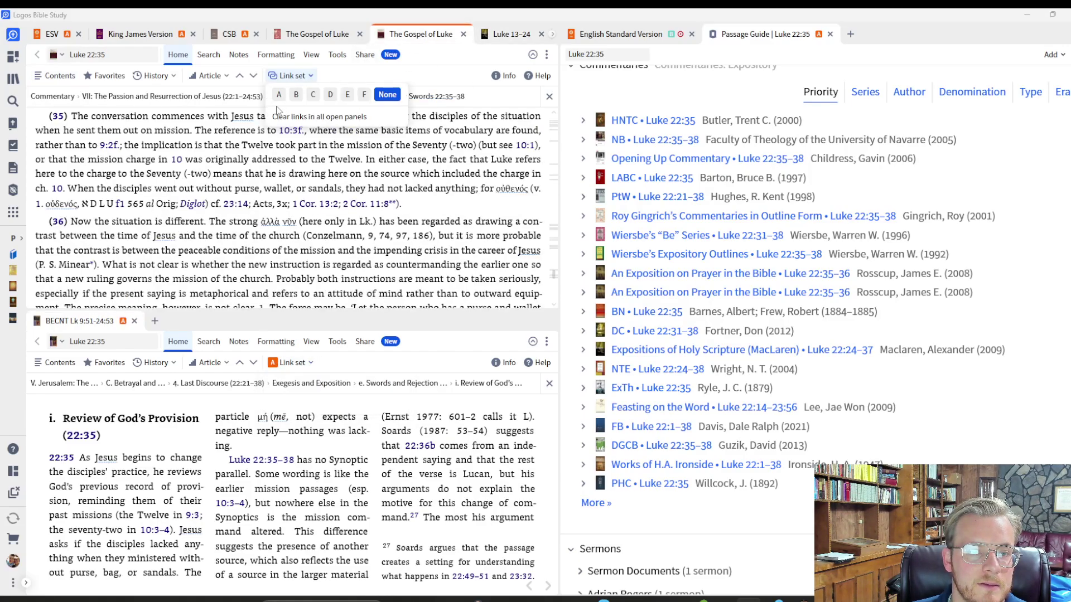
left_click(279, 95)
left_click_drag(408, 34, 242, 316)
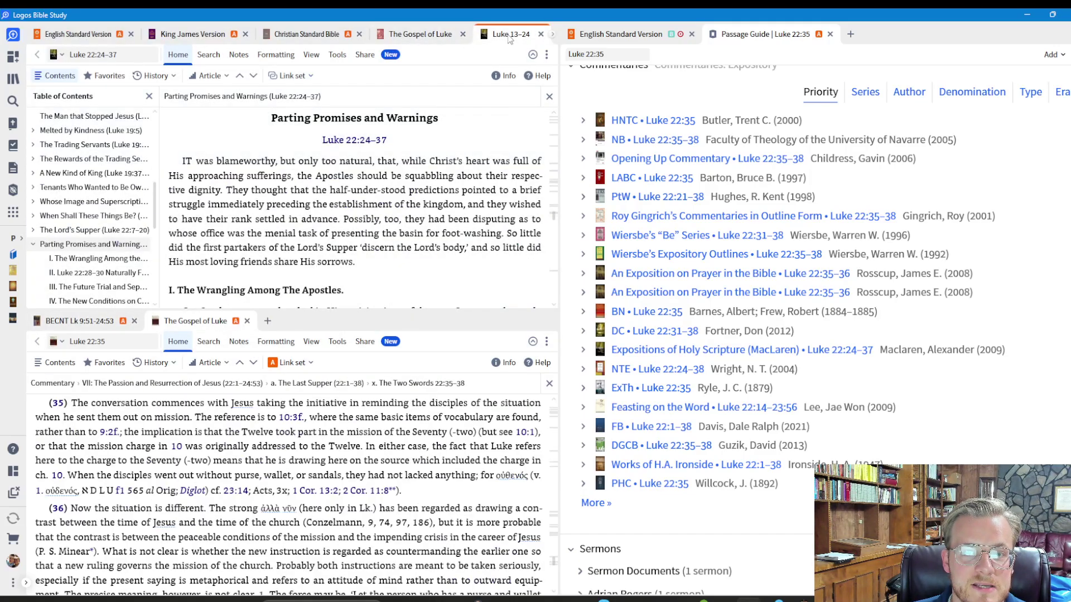
Step: Move the Luke 13–24 exposition and the NICNT Gospel of Luke into the commentary pane below the Bibles and assign both to link set A
left_click_drag(511, 34, 368, 322)
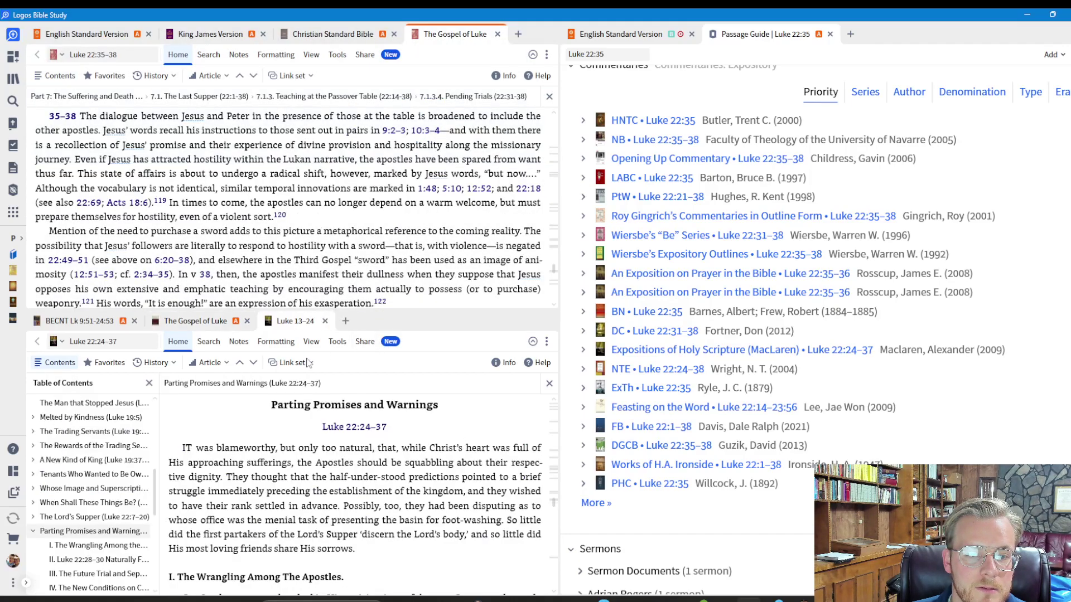
left_click(294, 364)
left_click(279, 383)
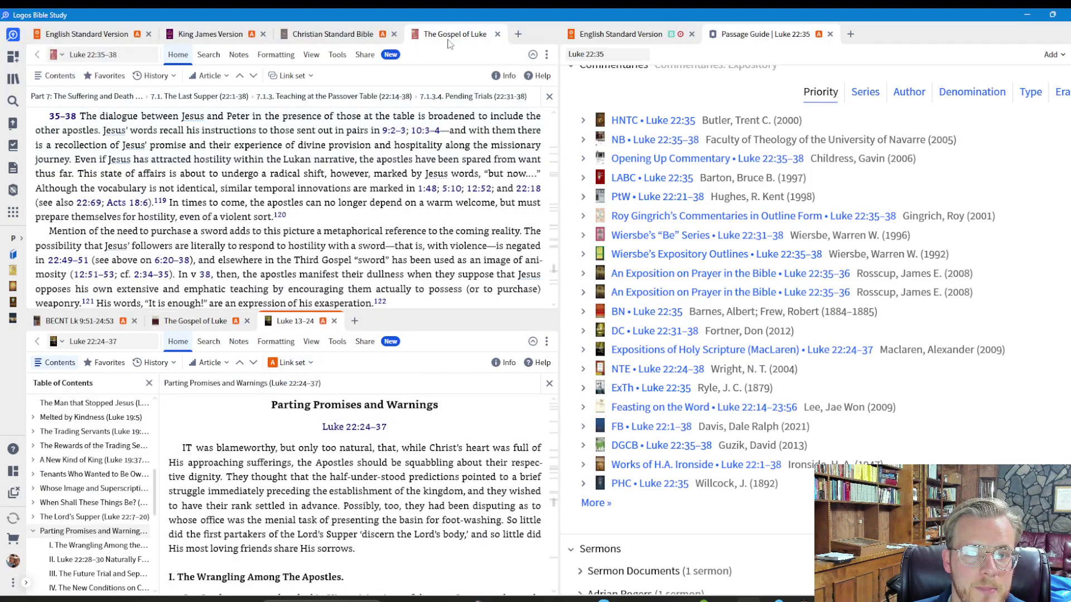
left_click_drag(451, 36, 453, 327)
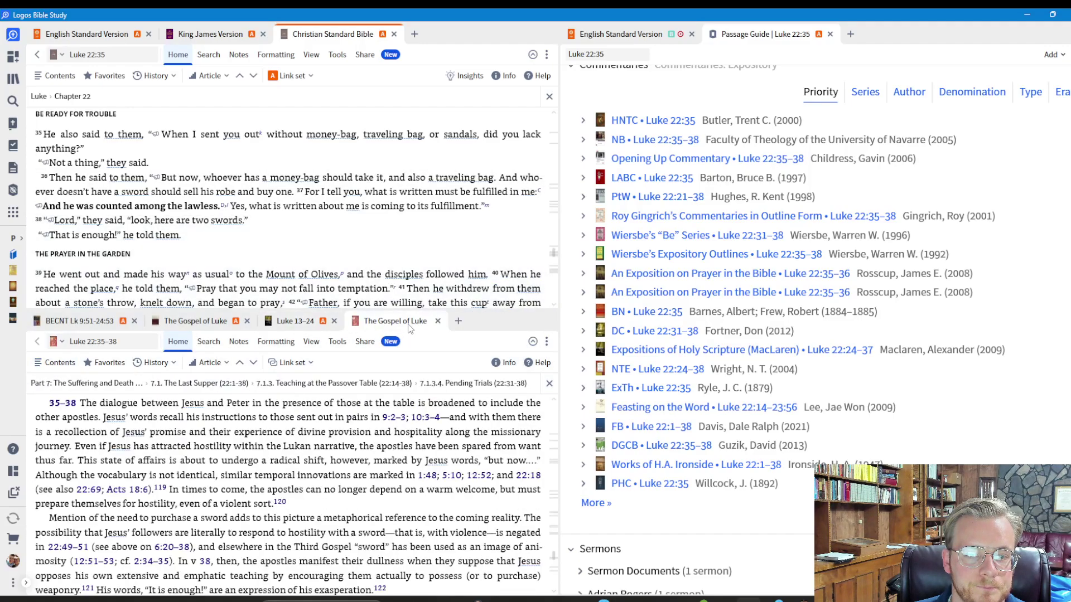
left_click(291, 363)
left_click(280, 382)
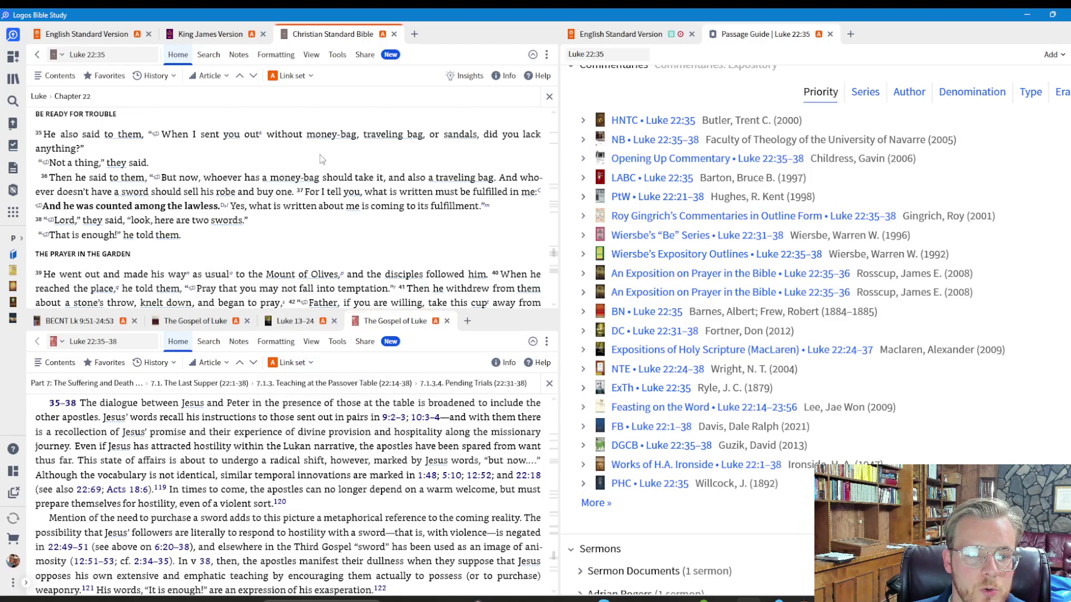
Step: Advance the Christian Standard Bible to Luke 22:39 and move the Passage Guide into the pane with the linked Bibles
scroll(319, 154, "down", 3)
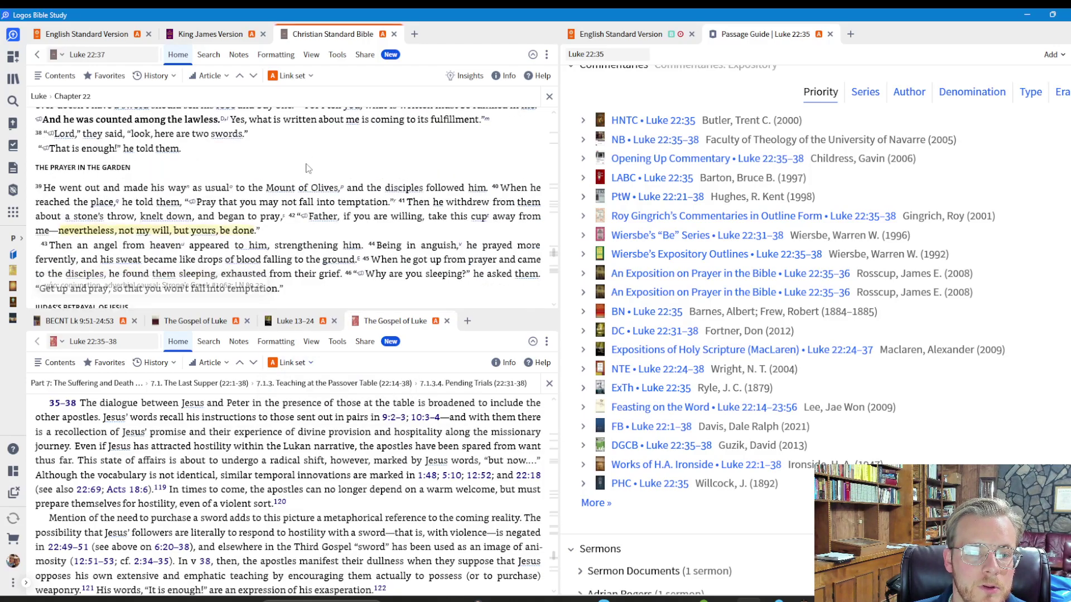
scroll(309, 170, "down", 1)
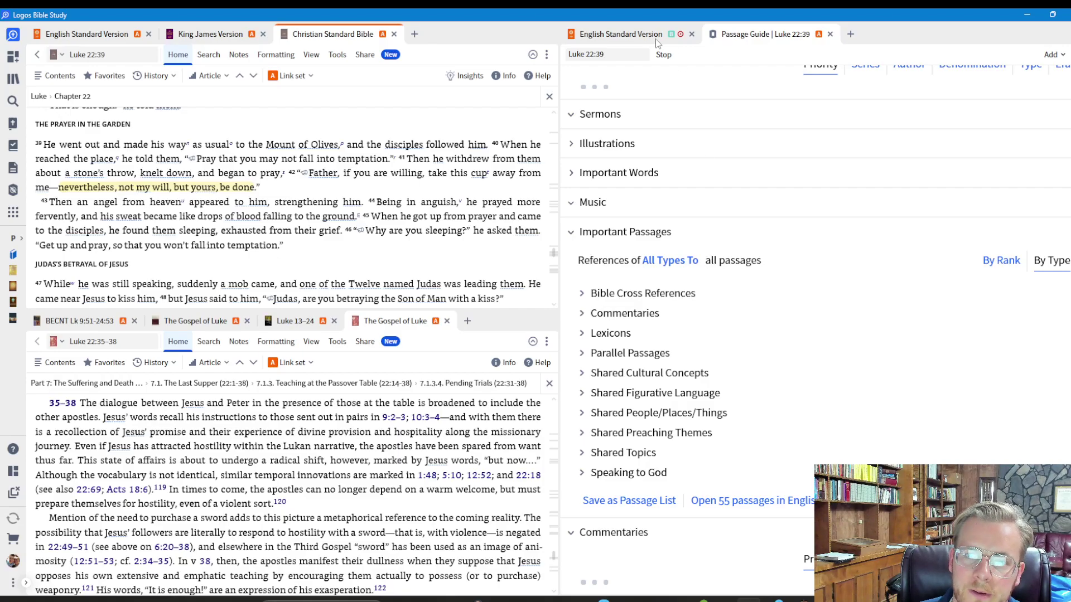
left_click(769, 42)
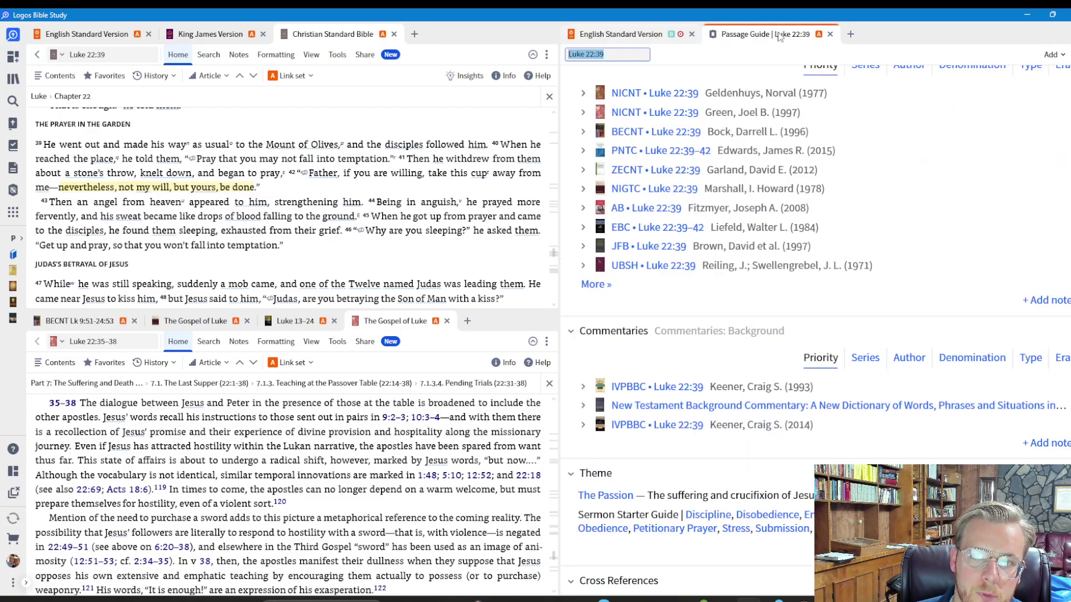
mouse_move(480, 45)
left_mouse_down()
mouse_move(436, 35)
mouse_move(527, 66)
left_mouse_up()
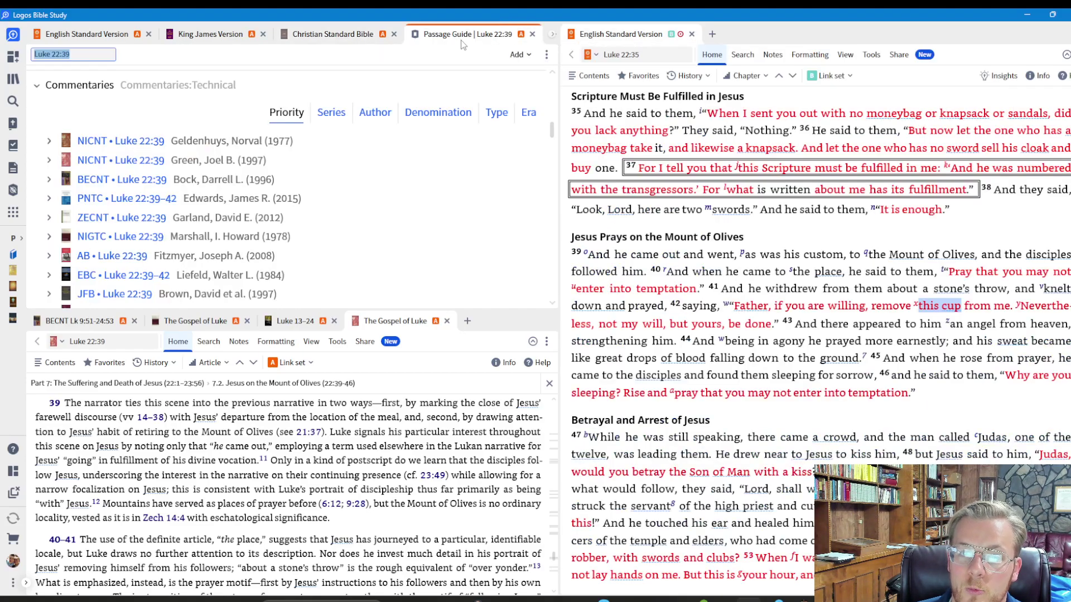
Step: Collapse the Technical and Background commentaries sections of the Passage Guide
left_click(38, 85)
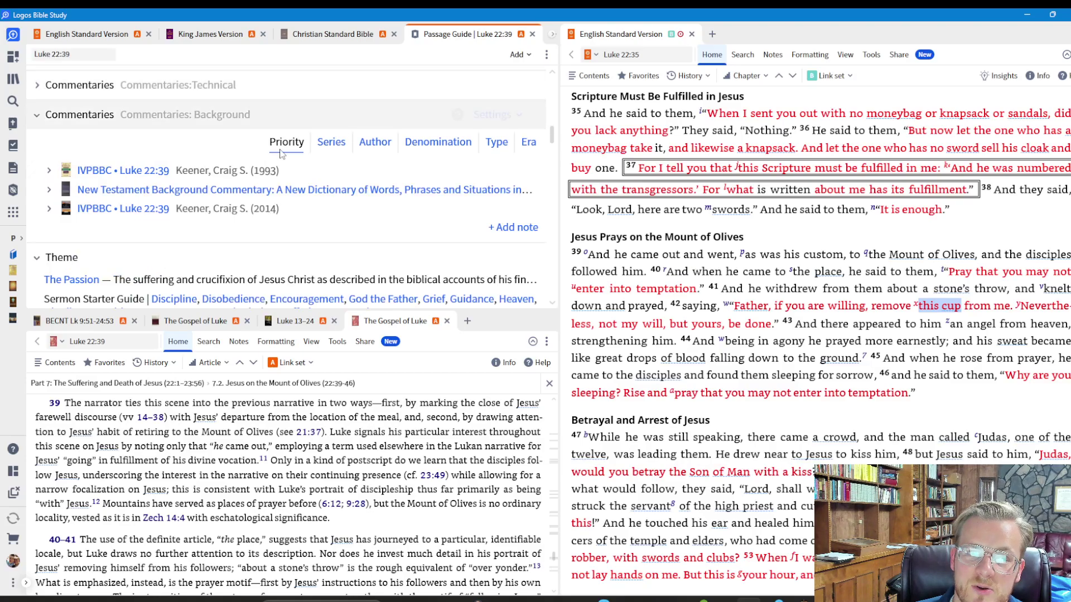
scroll(89, 191, "up", 2)
left_click(89, 192)
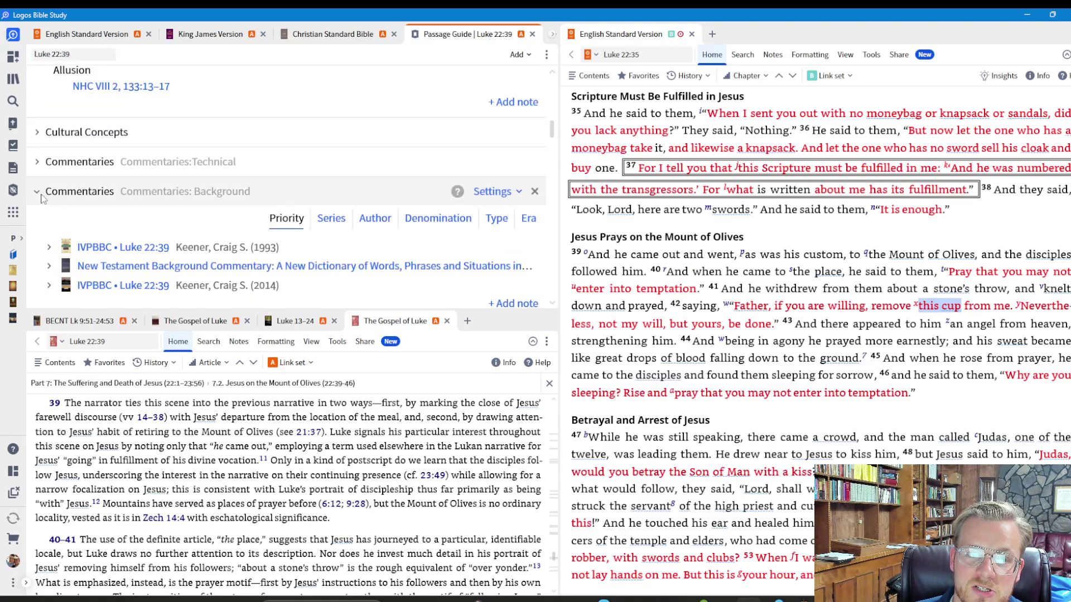
Step: Expand the Textual Variants section above the Atlas in the Passage Guide
scroll(217, 171, "up", 4)
scroll(217, 171, "down", 1)
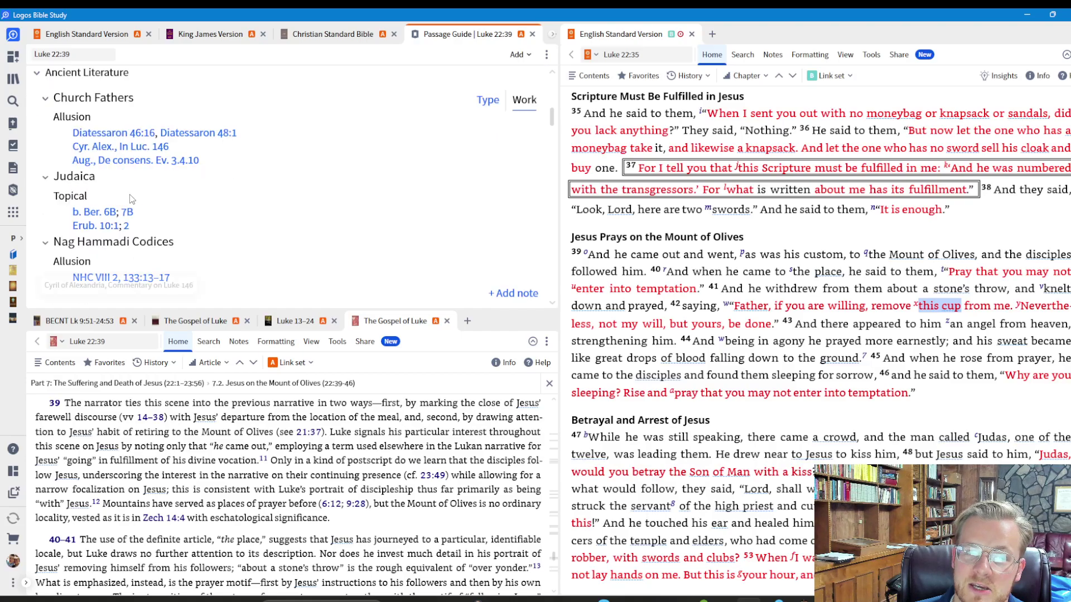
scroll(173, 174, "up", 8)
scroll(172, 174, "down", 6)
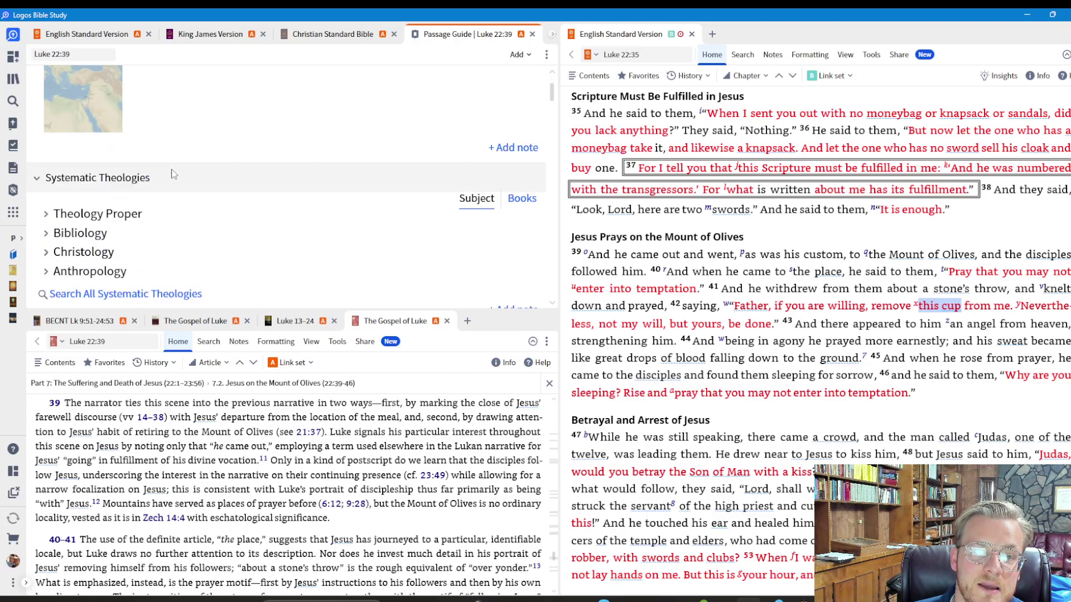
scroll(98, 121, "up", 6)
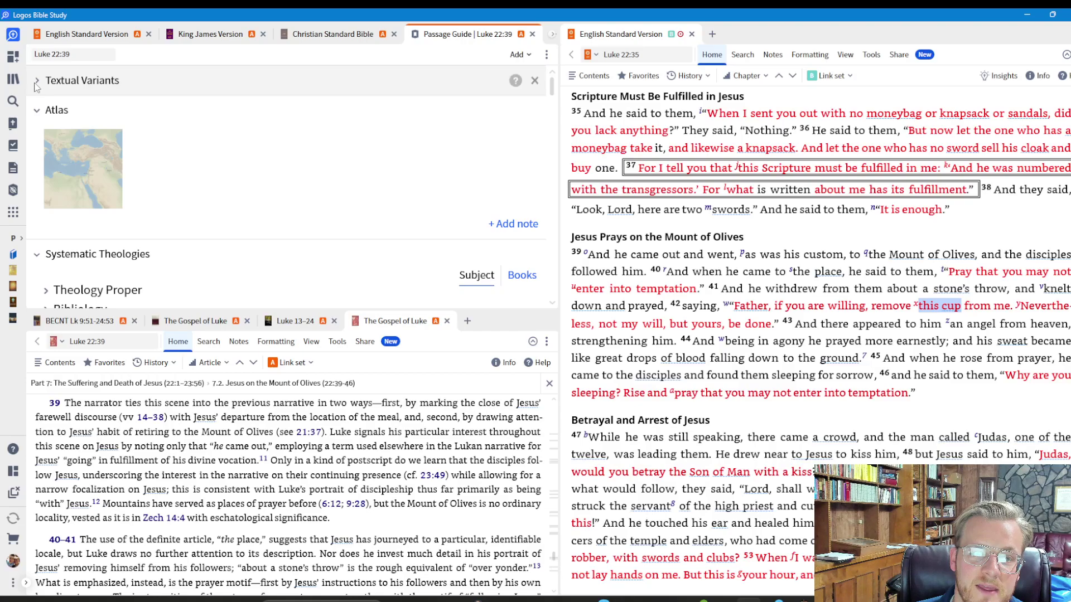
left_click(36, 82)
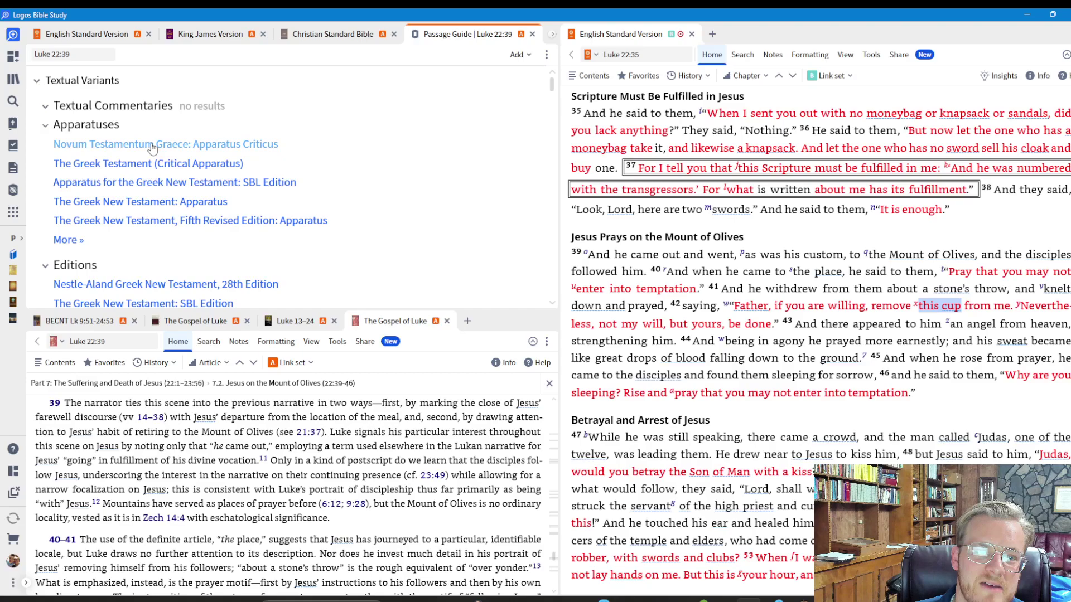
Step: Place The New Treasury of Scripture Knowledge from the guide's cross references in a new pane below the link set B Bible, assigned to link set A
scroll(189, 193, "down", 5)
scroll(188, 194, "down", 10)
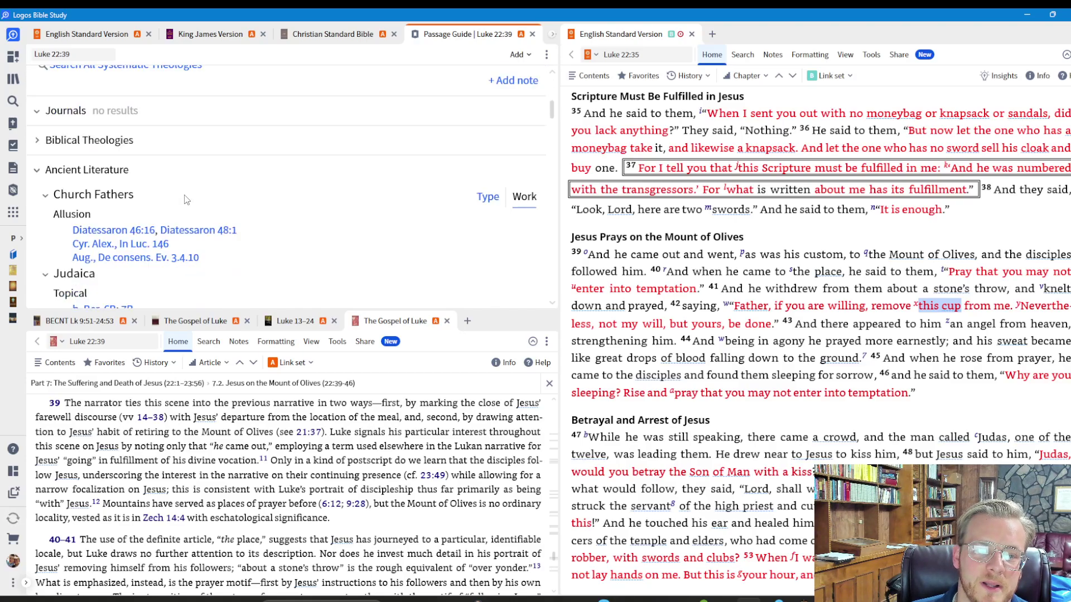
scroll(186, 191, "up", 1)
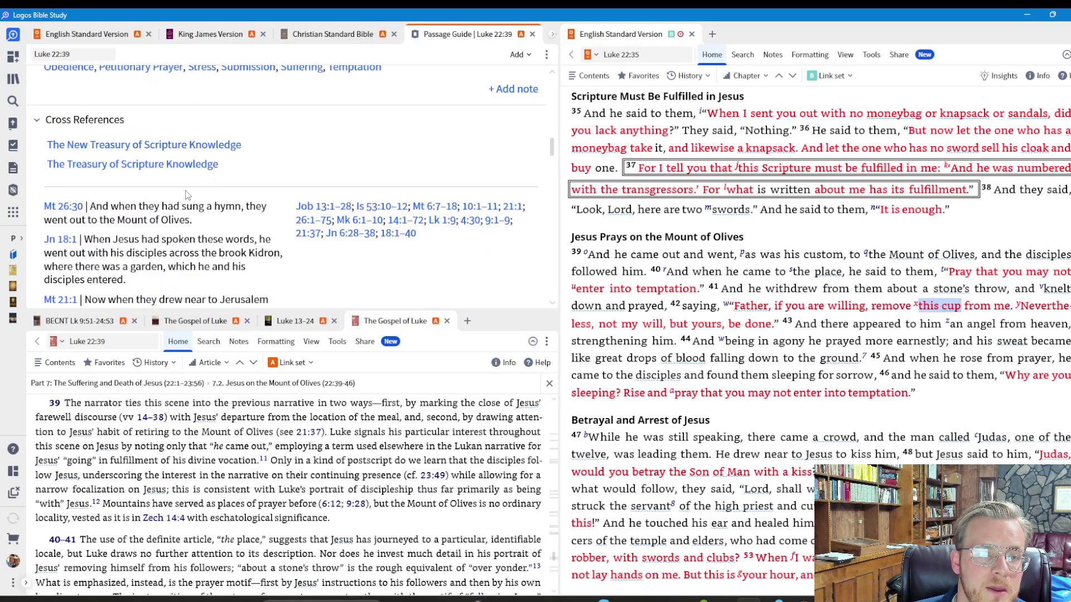
left_click(217, 148)
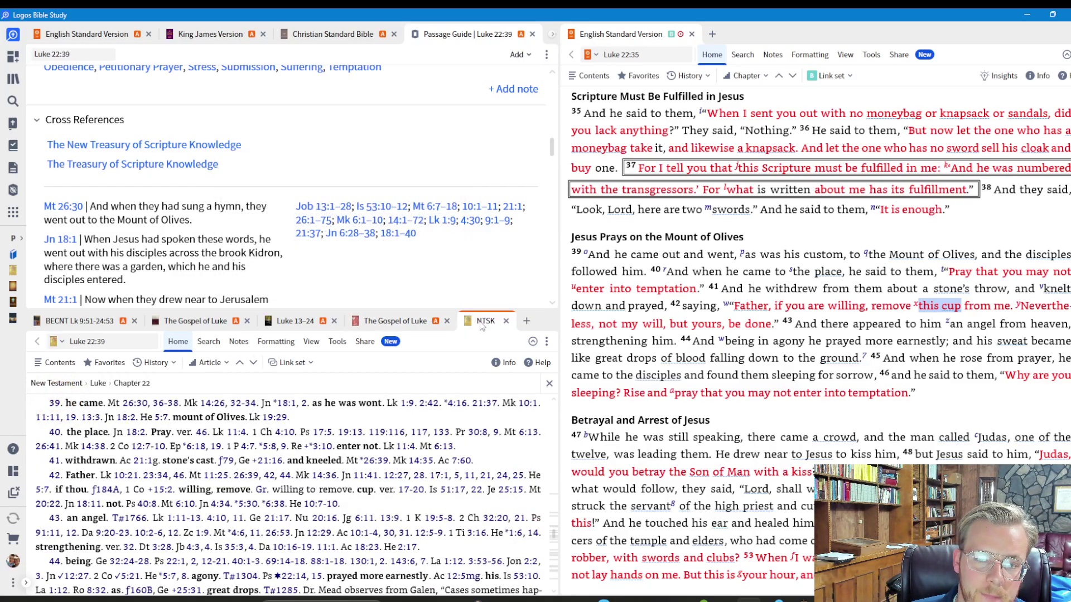
left_click_drag(478, 328, 725, 474)
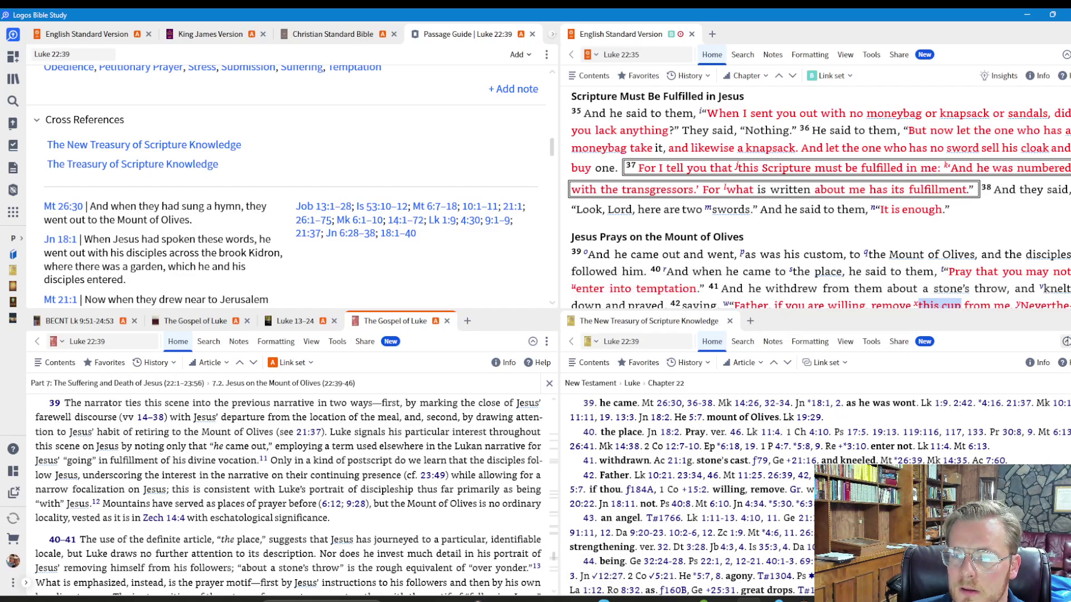
left_click(834, 366)
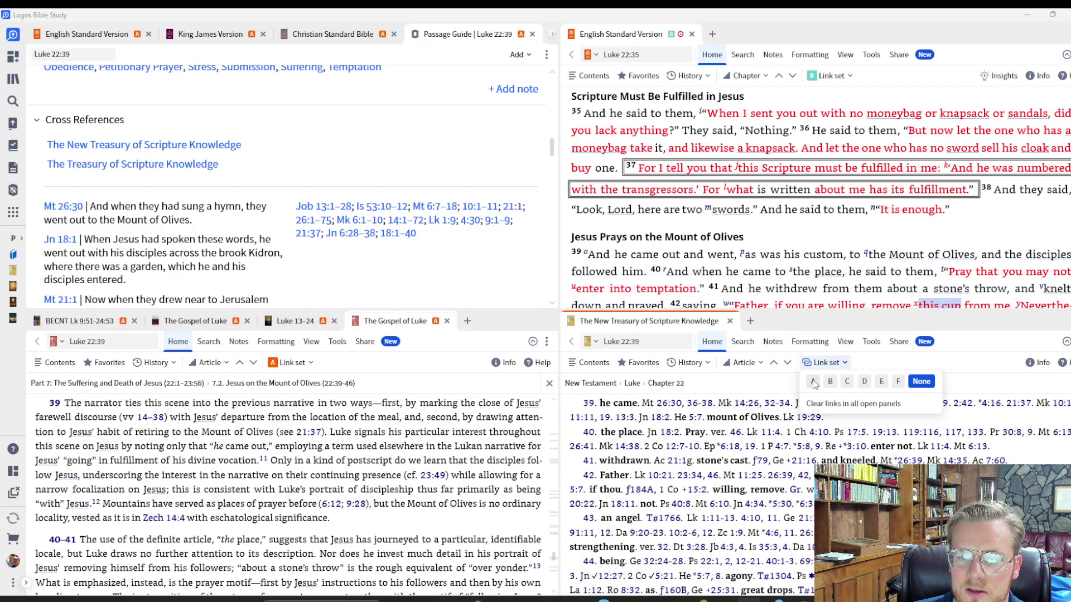
left_click(813, 382)
Step: Show the linked English Standard Version and follow the Zech 14:4 reference in the NICNT commentary on Luke 22:39
left_click(118, 38)
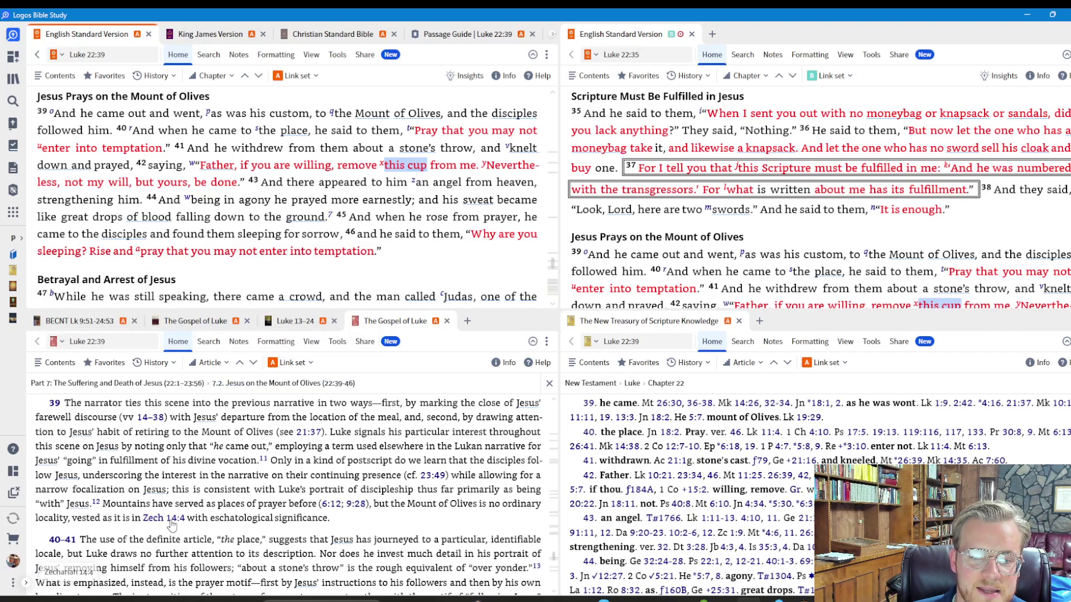
mouse_move(170, 524)
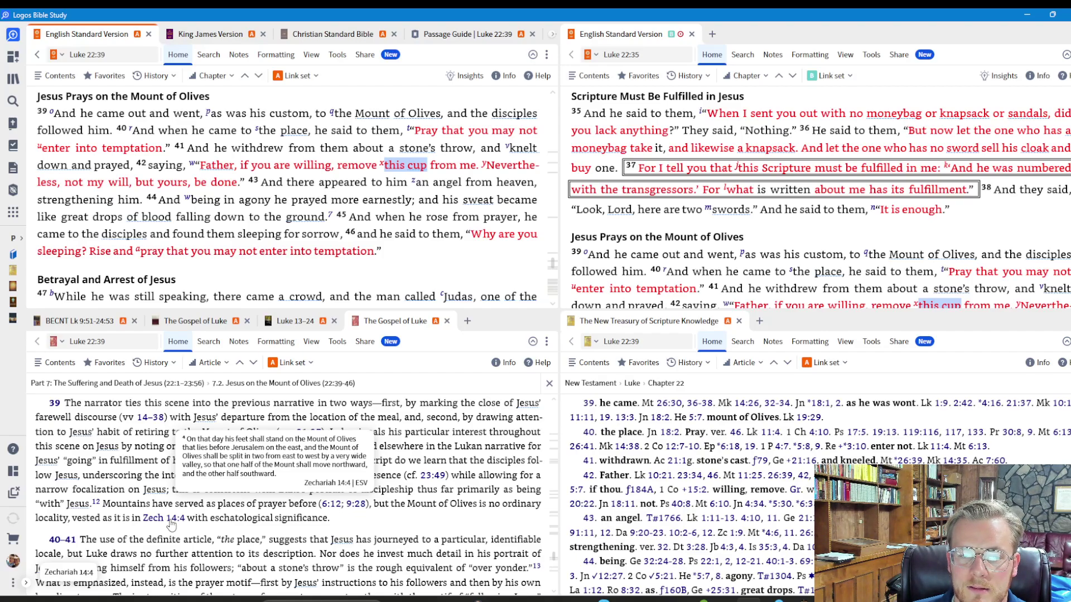
left_click(170, 520)
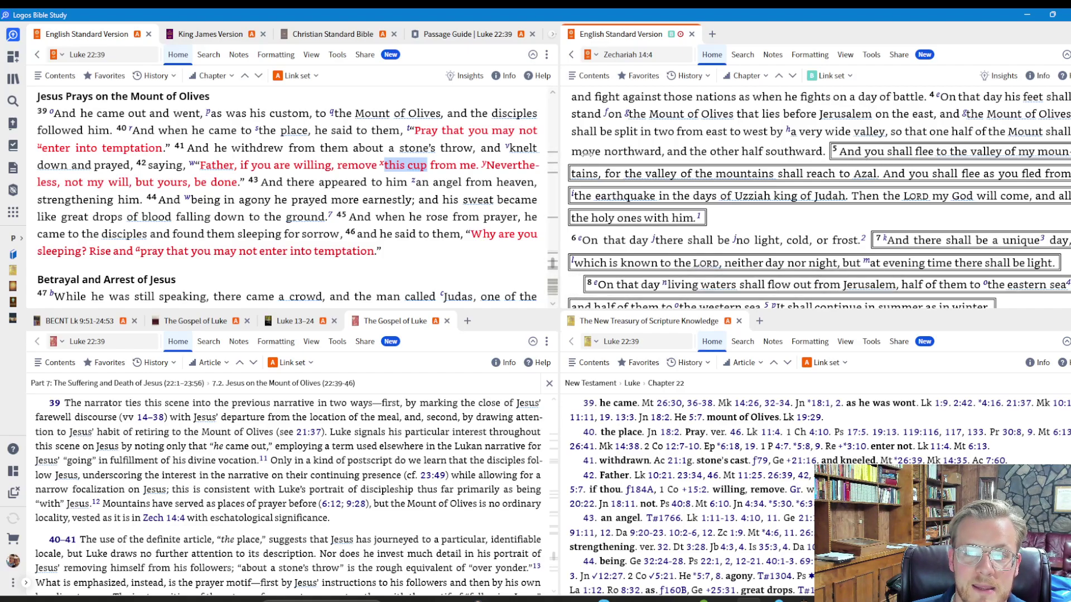
Step: Add the Faithlife Study Bible as the parallel text of the link set B Bible and remove The Treasury of Scripture Knowledge
left_click(845, 56)
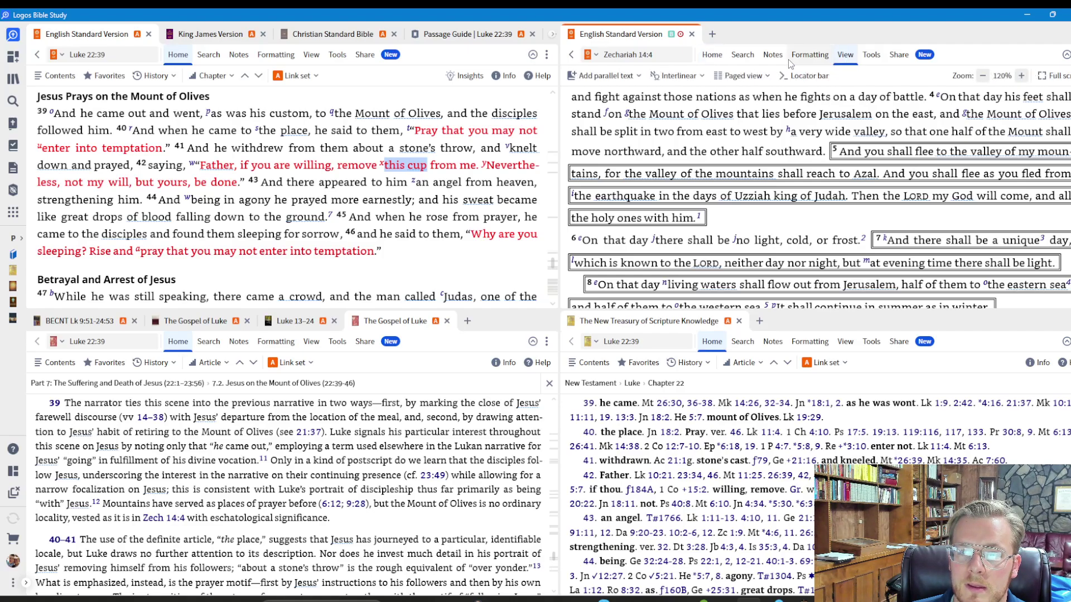
left_click(638, 78)
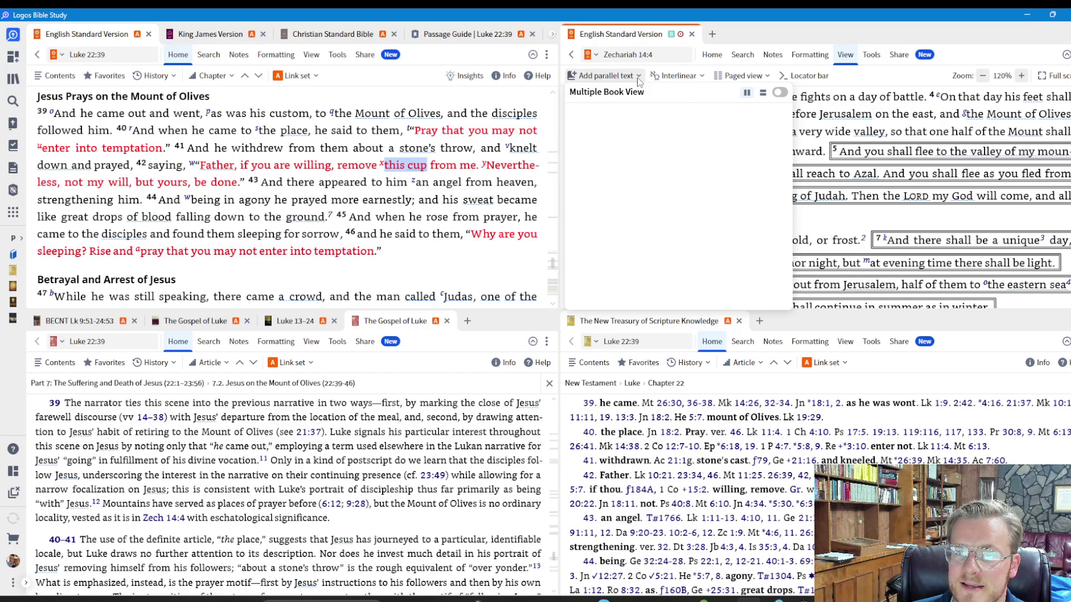
left_click(632, 111)
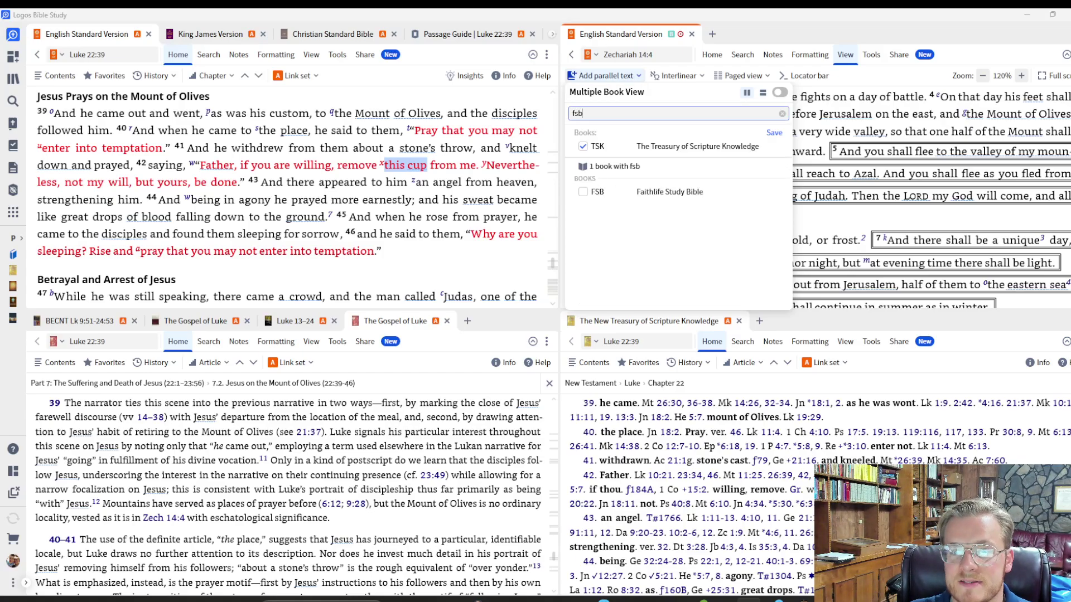
left_click(581, 193)
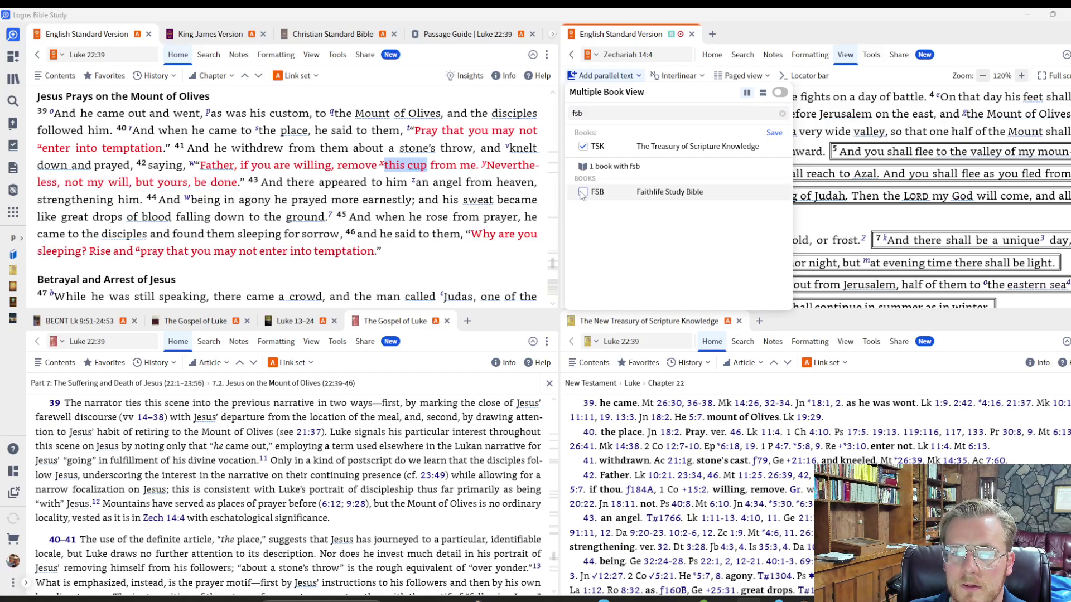
left_click(582, 193)
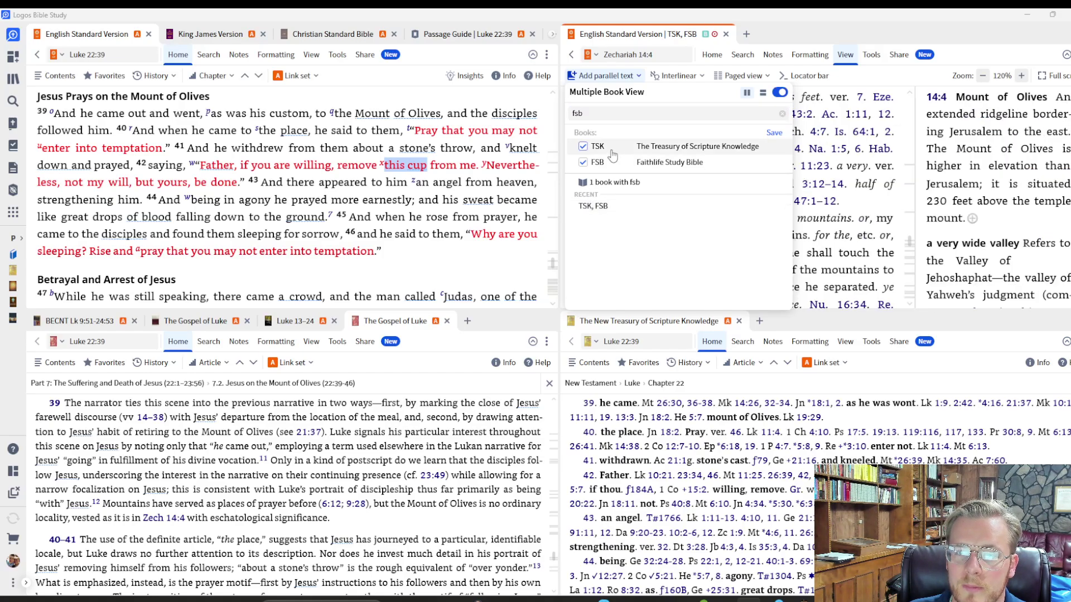
left_click(583, 147)
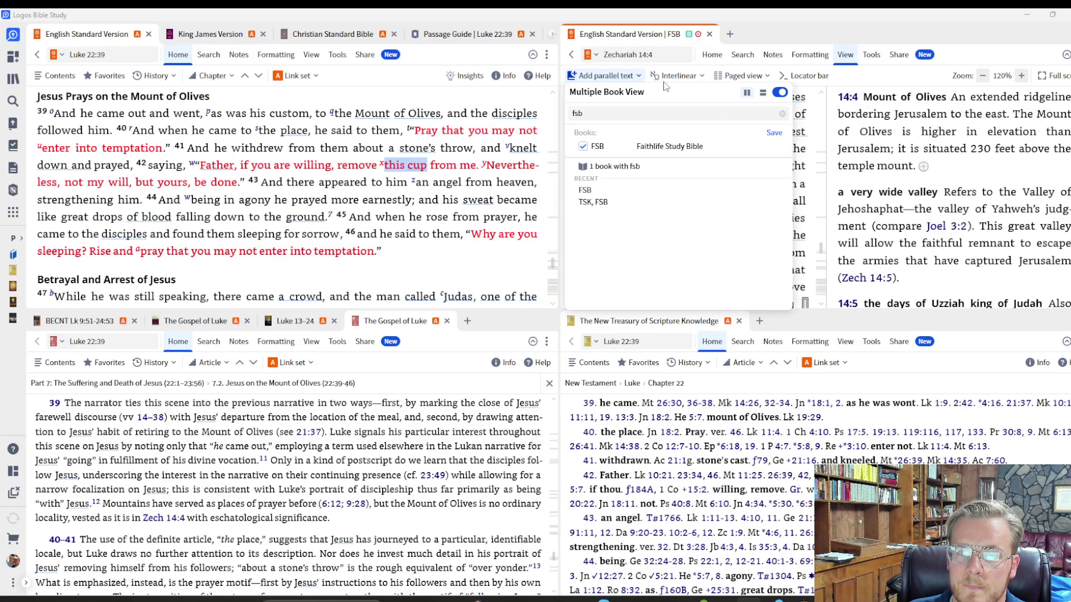
left_click(614, 79)
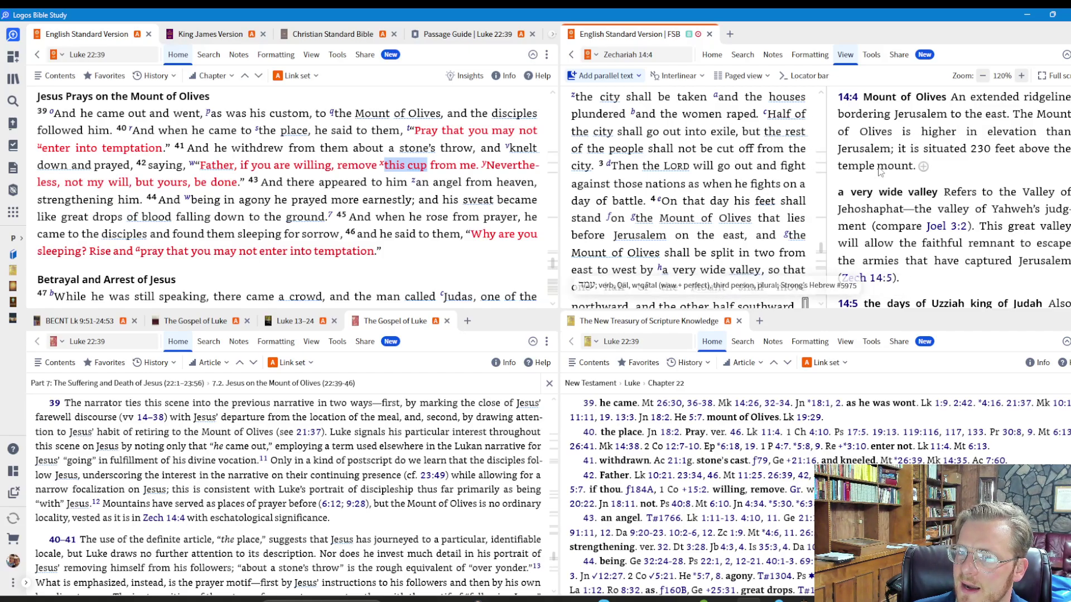
Step: Set the parallel Bible view's zoom to 110% and follow the Jn 18:1 reference in The New Treasury of Scripture Knowledge
left_click(984, 76)
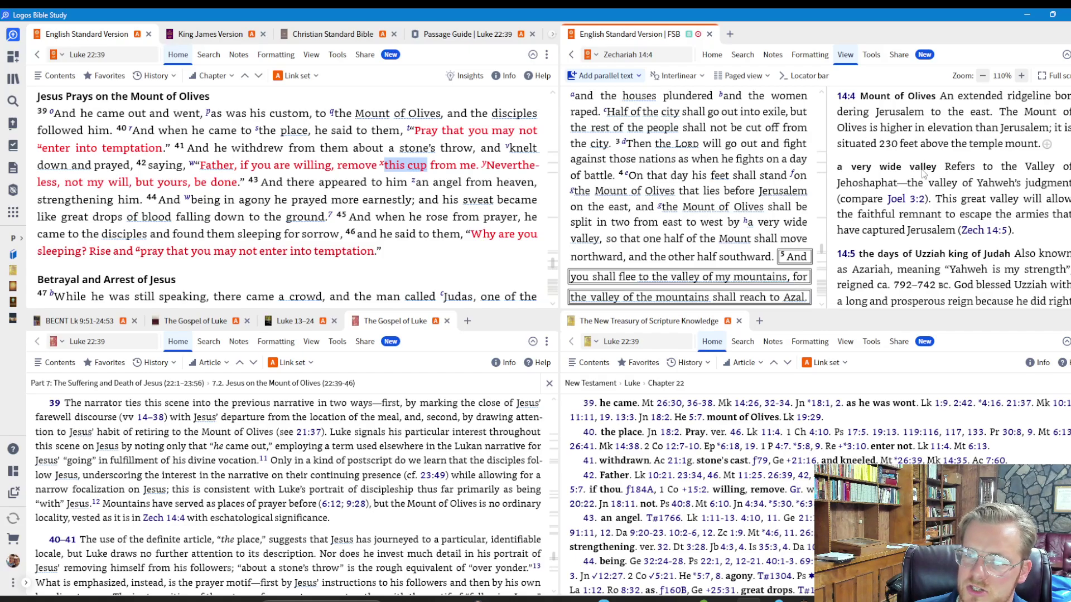
scroll(696, 202, "down", 10)
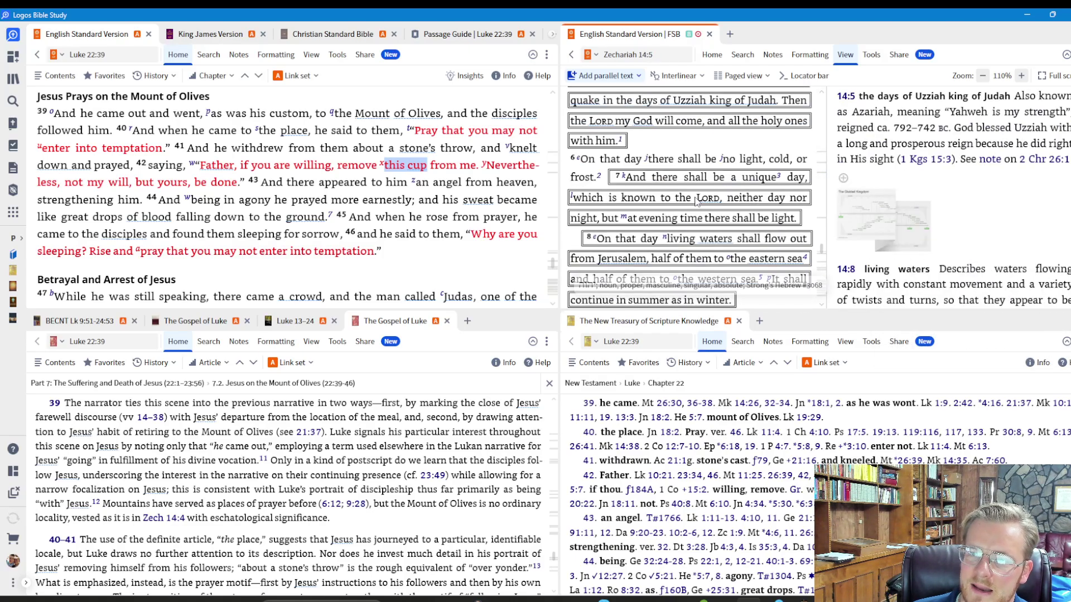
scroll(696, 202, "up", 10)
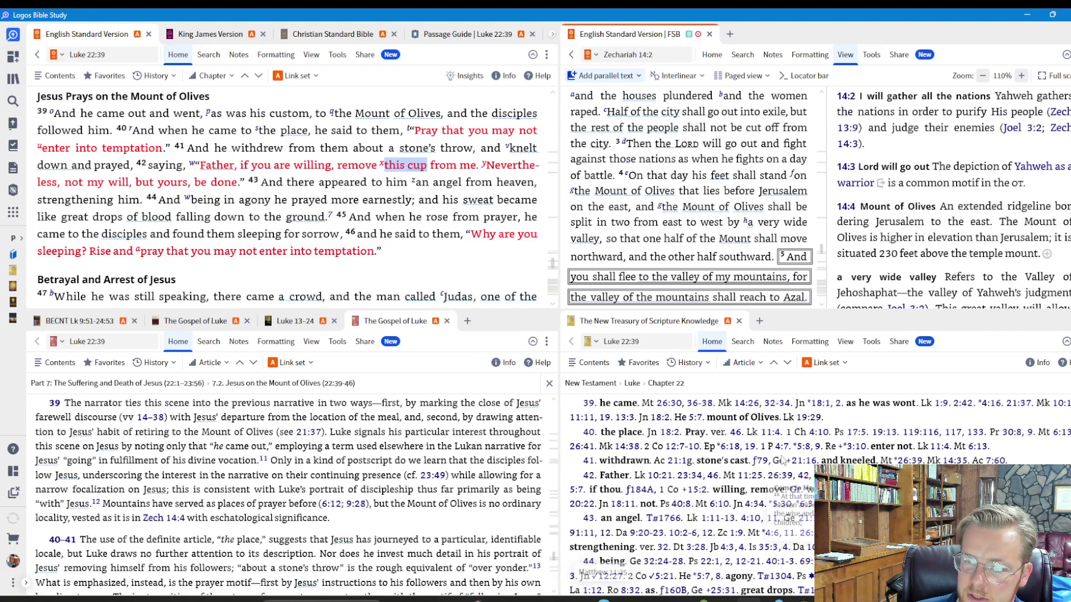
left_click(819, 405)
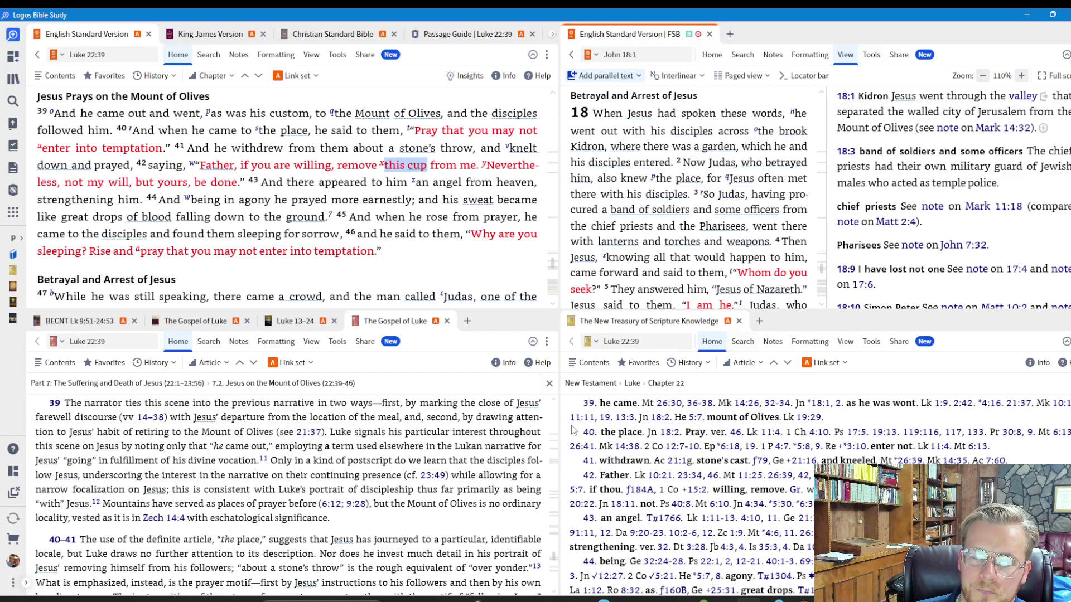
Step: Open the Highlighting tool, look through its palettes and narrow its pane to give the Bibles more room
left_click(13, 215)
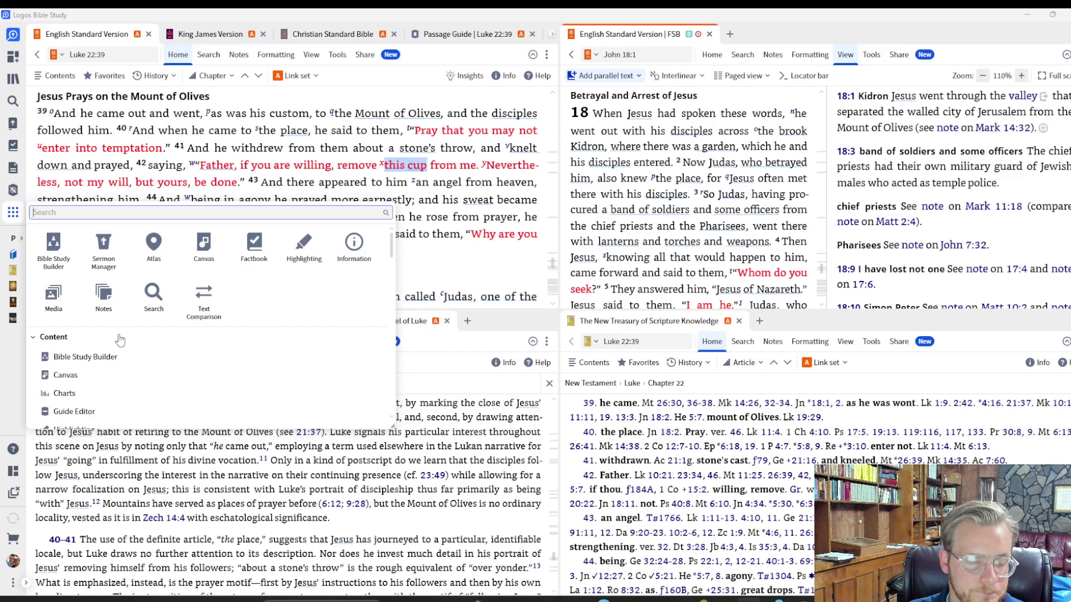
type("hi")
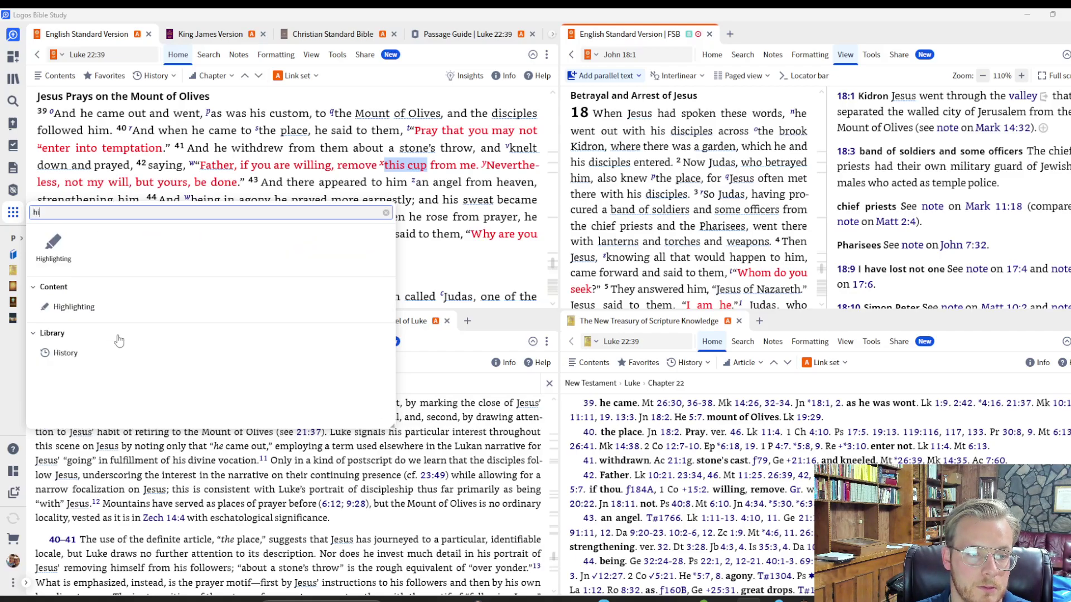
left_click(49, 252)
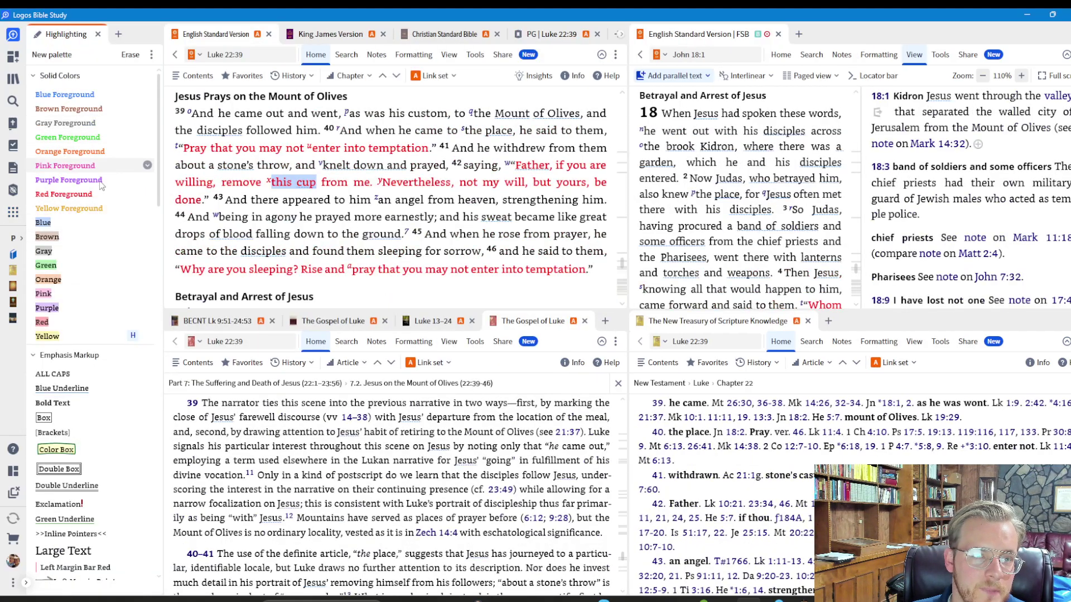
scroll(109, 228, "down", 5)
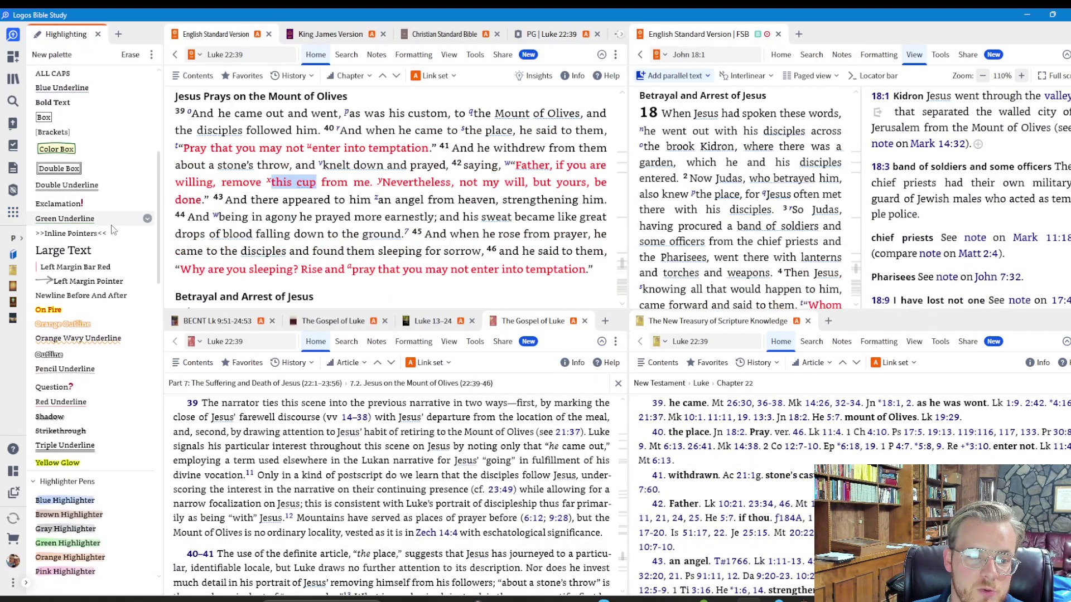
scroll(111, 226, "down", 4)
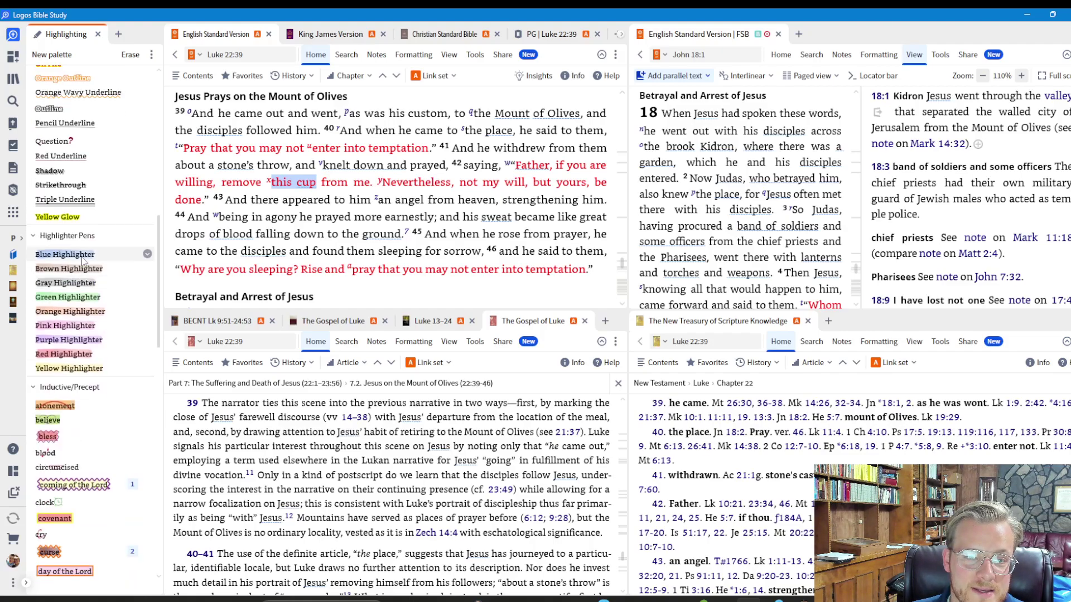
scroll(81, 259, "up", 8)
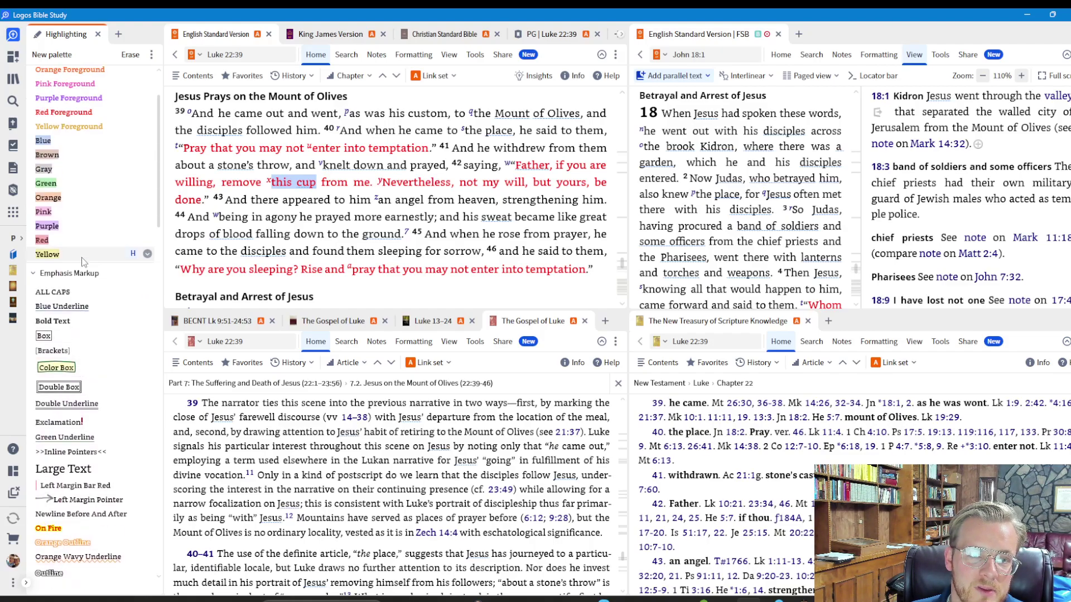
scroll(81, 257, "up", 2)
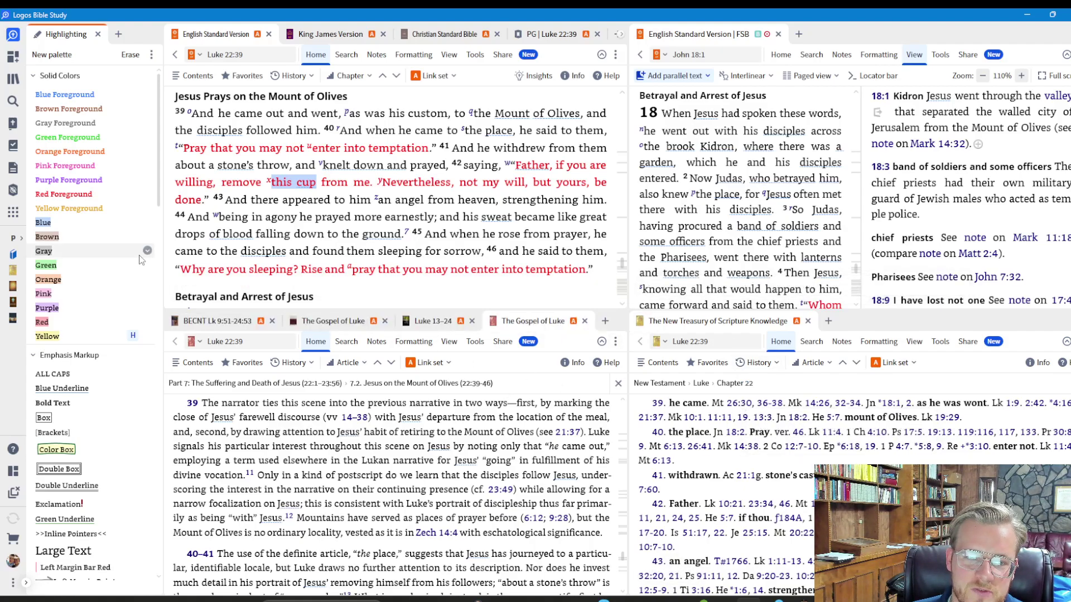
left_click_drag(163, 251, 119, 252)
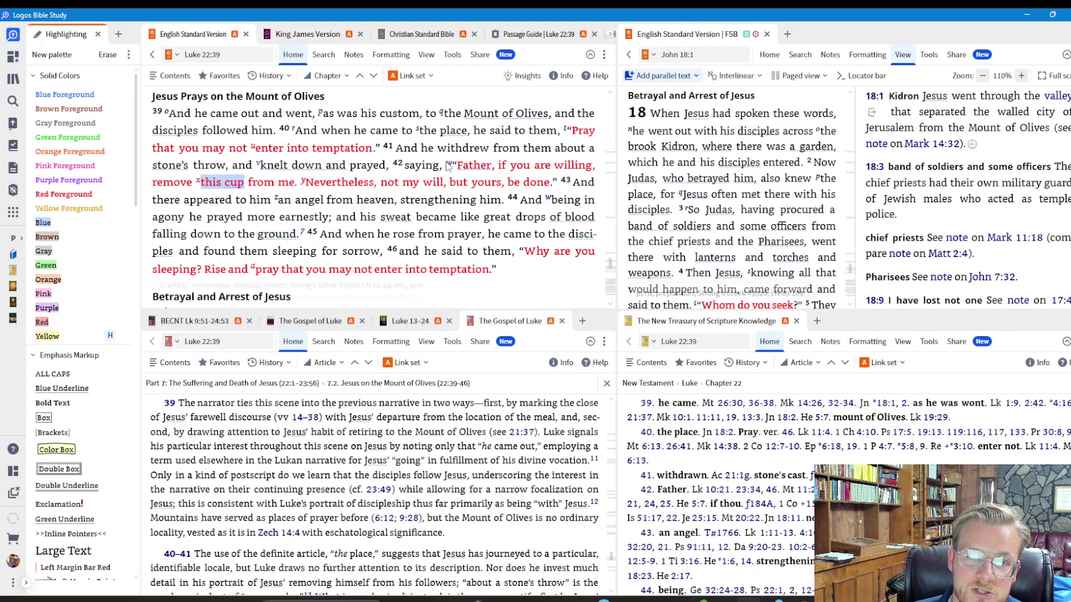
Step: Open Power Lookup in the layout and look up the word "this" from Luke 22:42 of the English Standard Version in BDAG
left_click(10, 214)
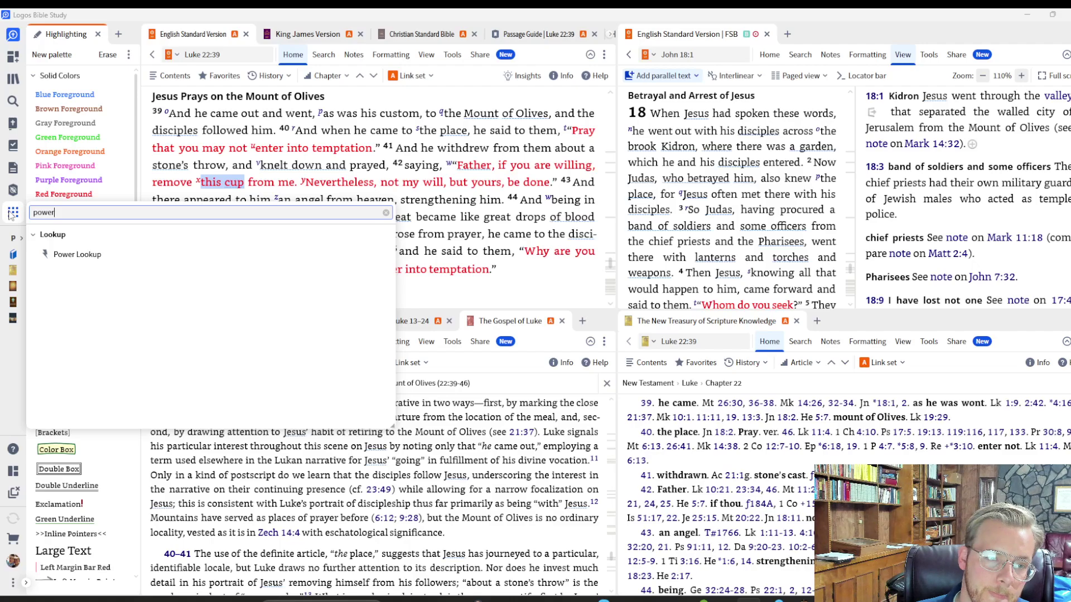
left_click(111, 253)
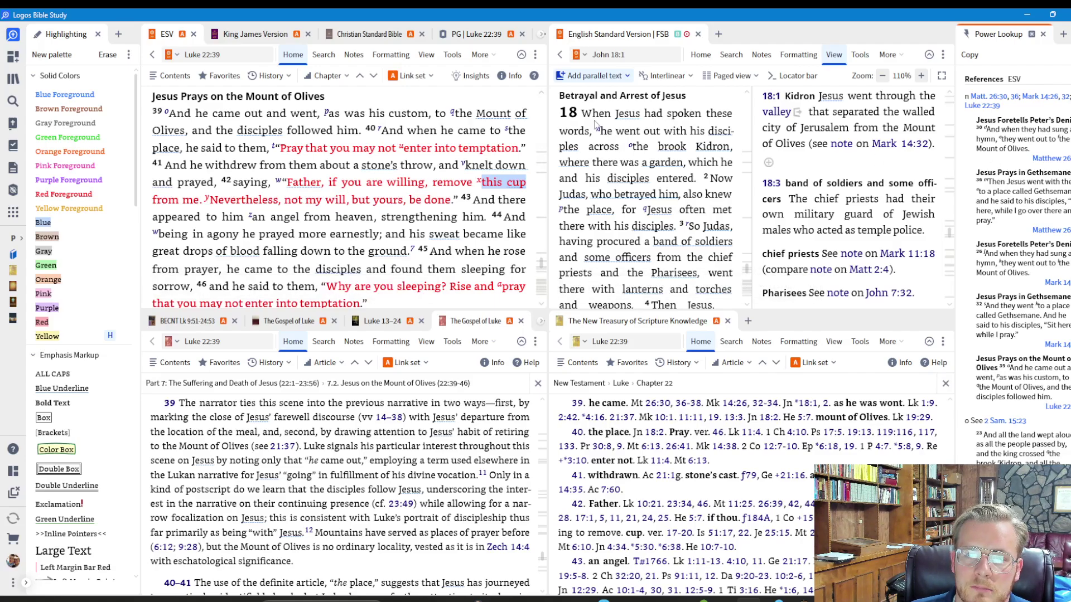
mouse_move(594, 118)
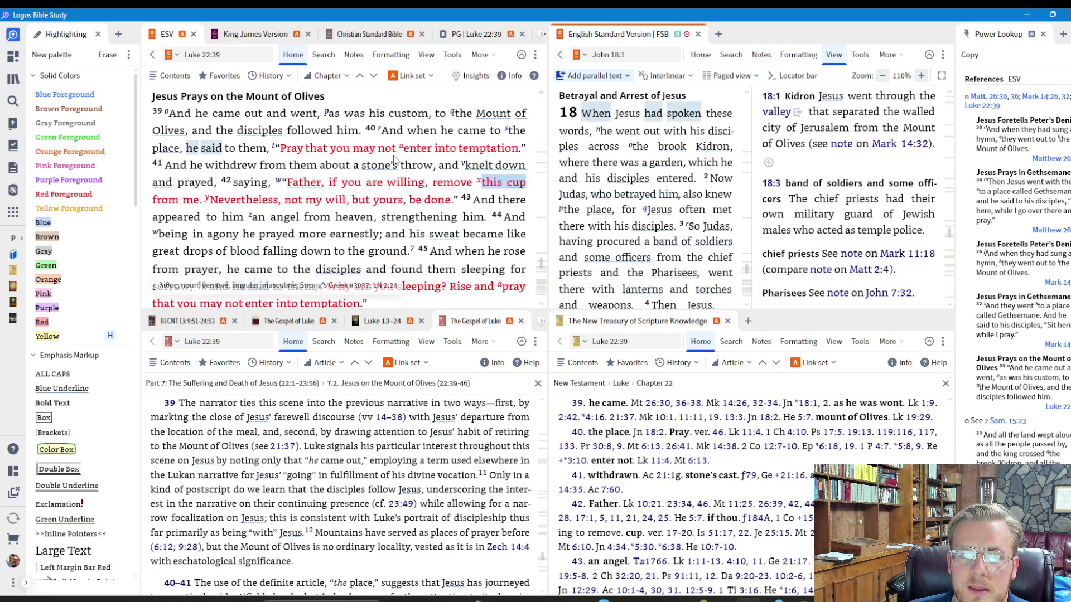
left_click(339, 168)
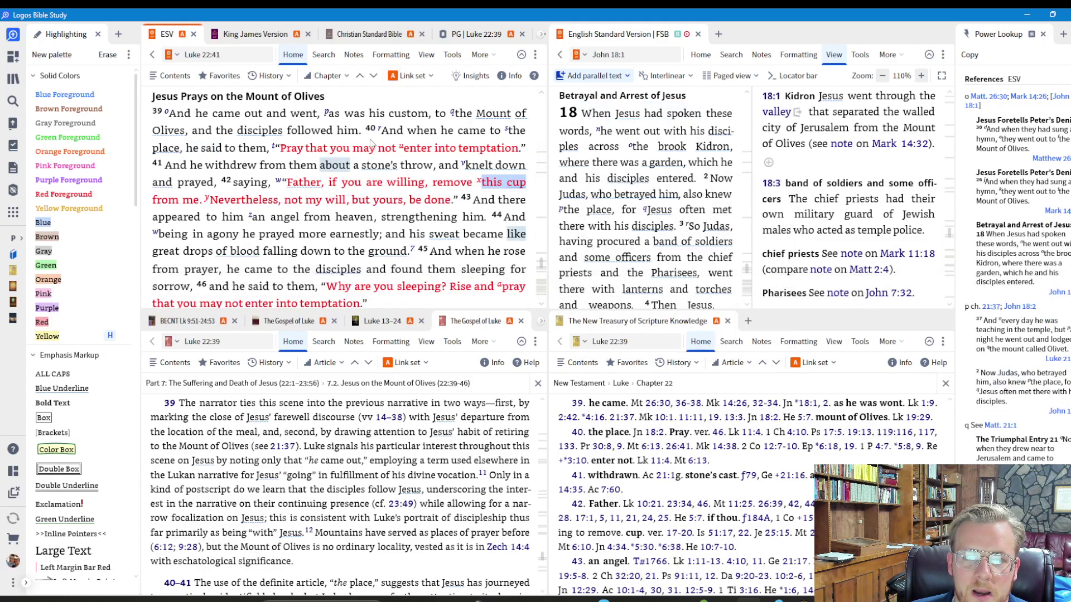
mouse_move(493, 191)
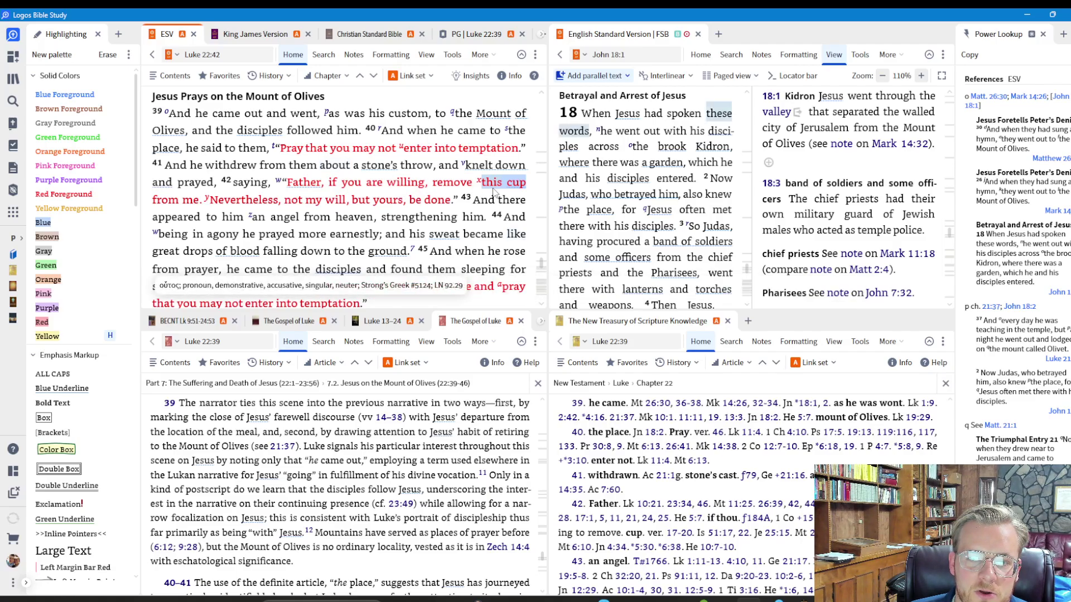
scroll(495, 188, "down", 1)
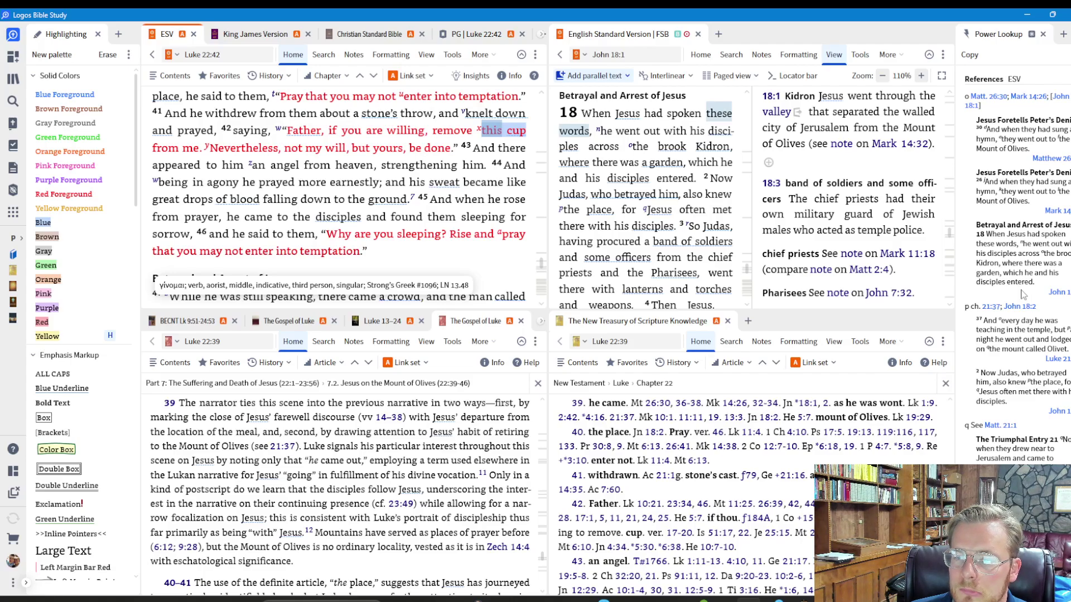
scroll(340, 212, "down", 2)
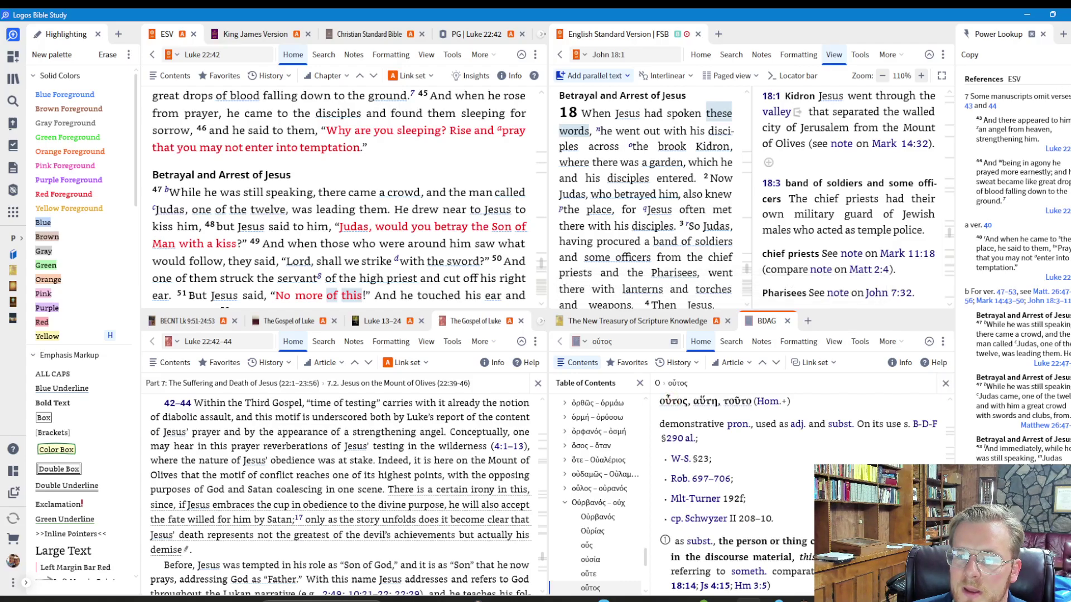
Step: Assign Power Lookup to link set A and advance the linked English Standard Version to Luke 22:54 to check that its references follow
left_click(1068, 54)
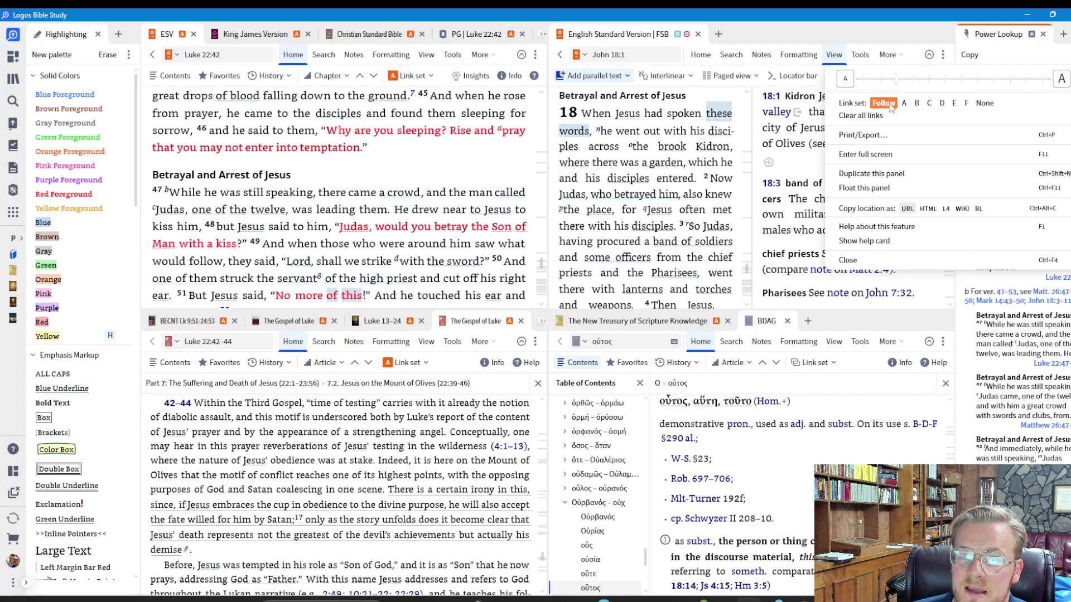
left_click(412, 137)
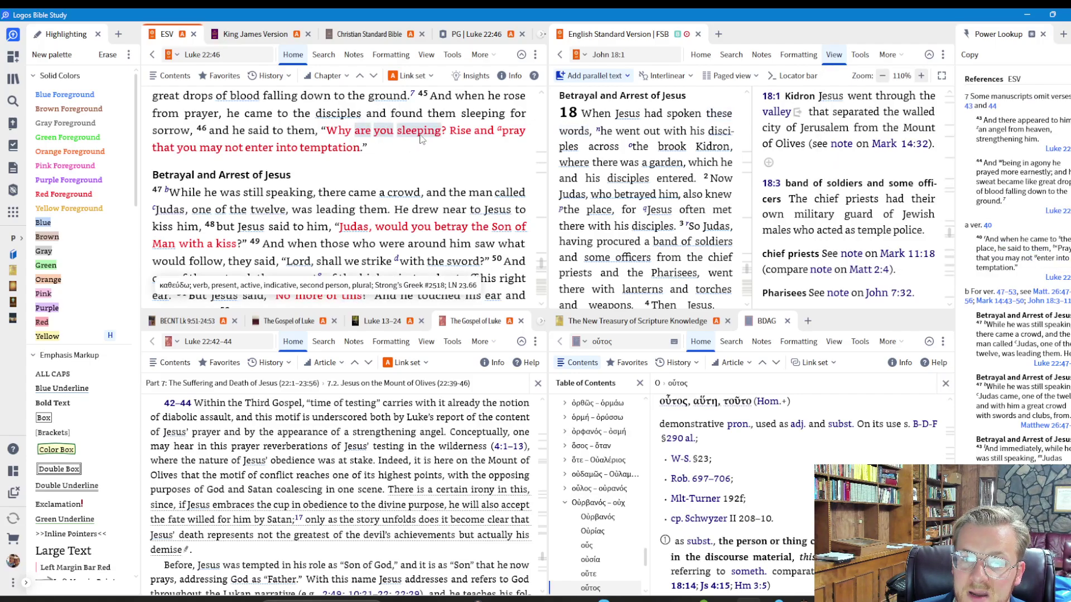
scroll(420, 138, "down", 1)
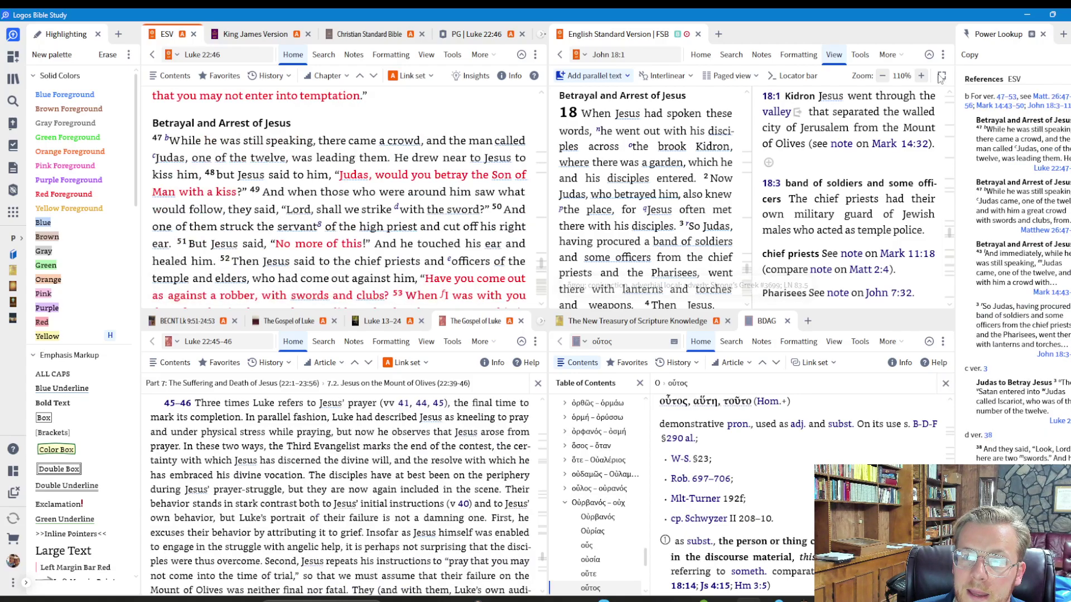
scroll(350, 141, "up", 1)
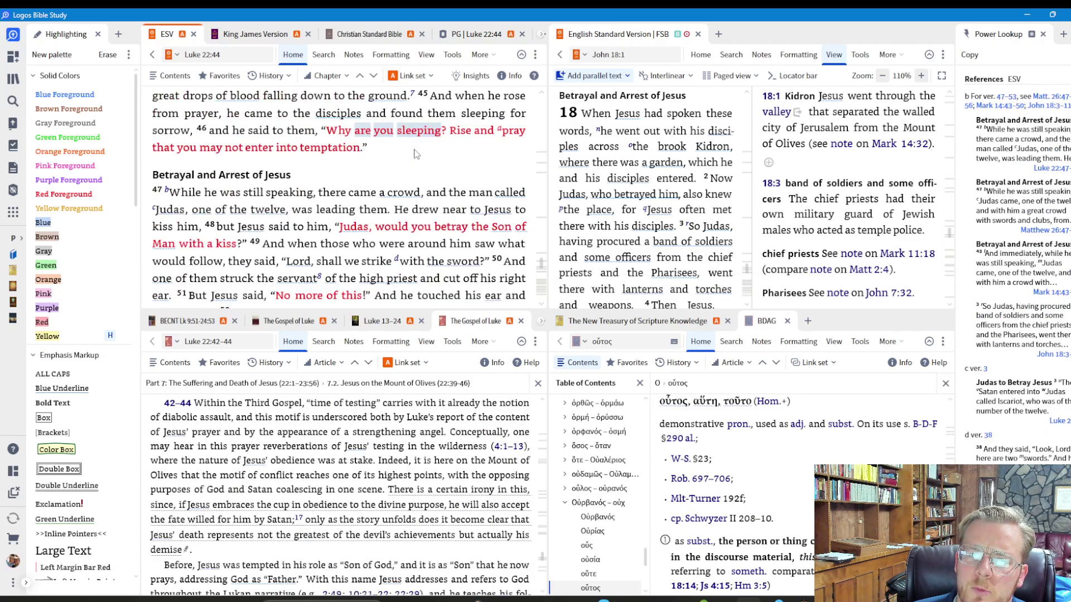
scroll(350, 140, "down", 1)
left_click(1032, 34)
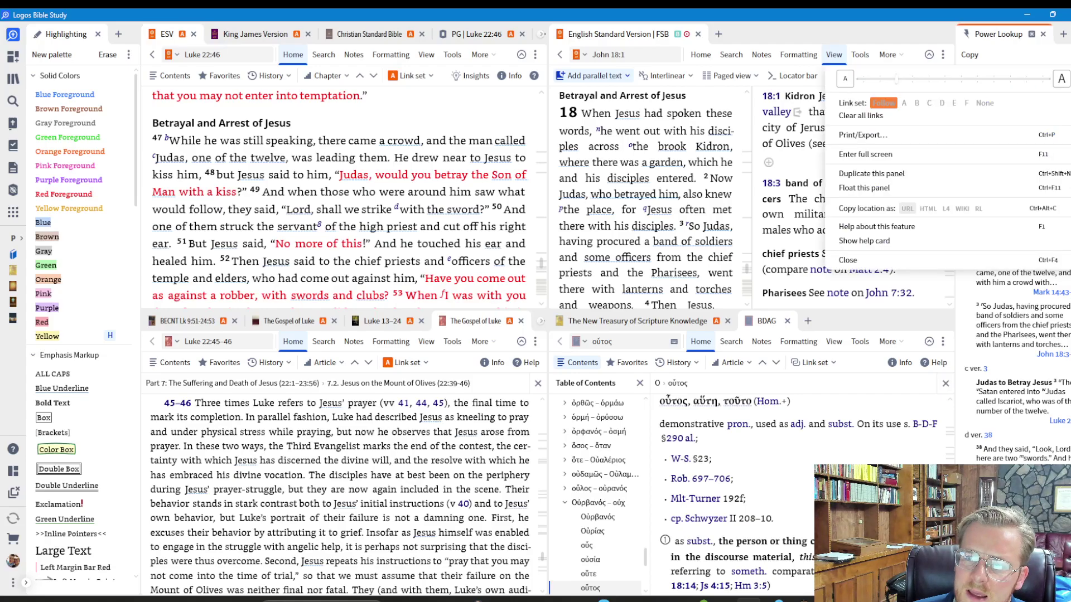
left_click(904, 104)
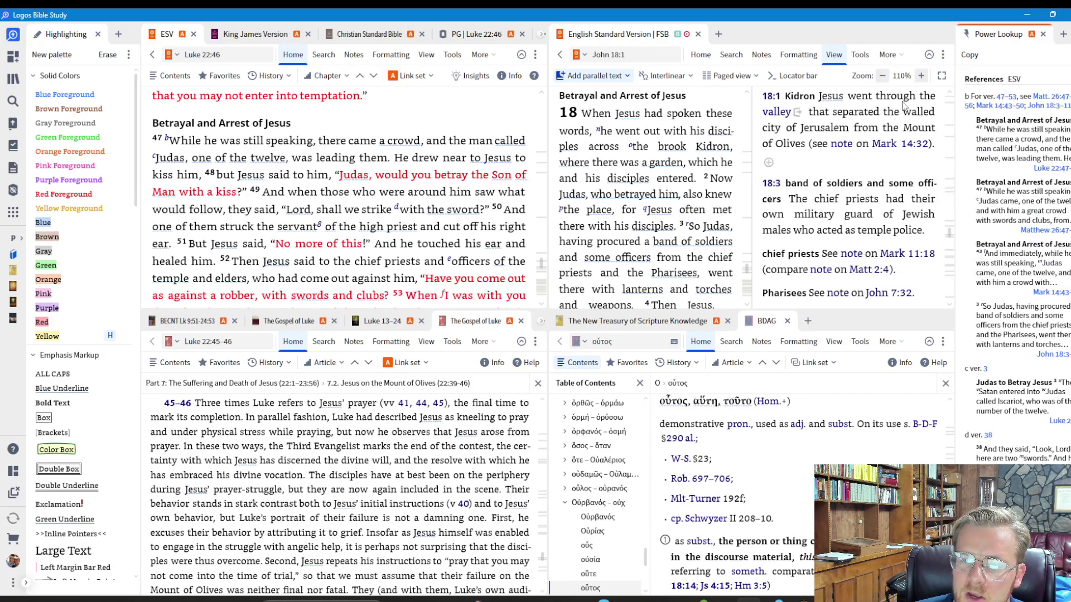
scroll(455, 148, "down", 1)
scroll(453, 148, "down", 1)
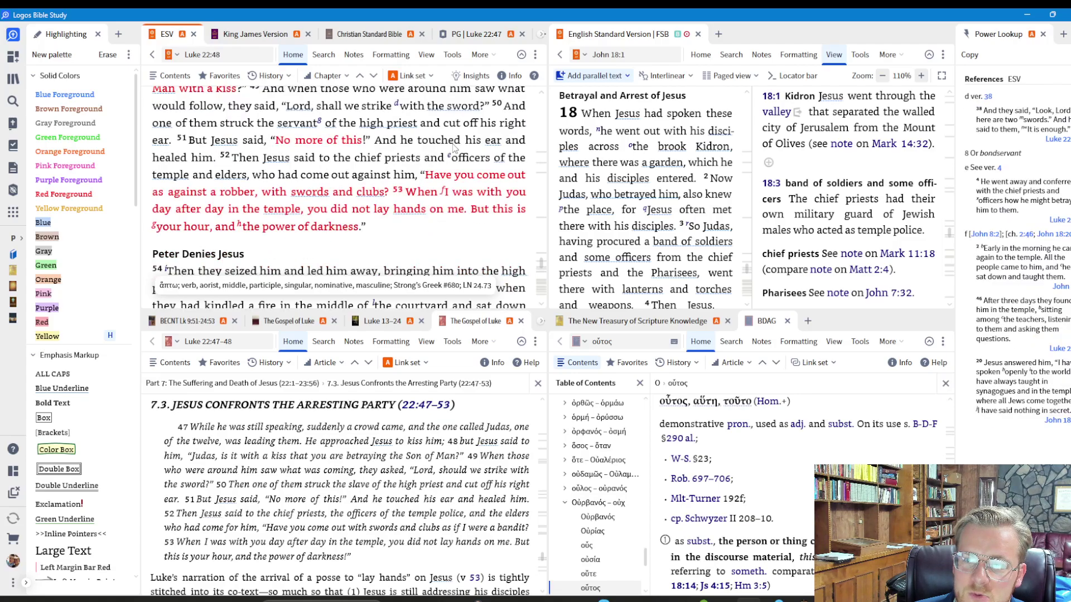
scroll(453, 149, "down", 1)
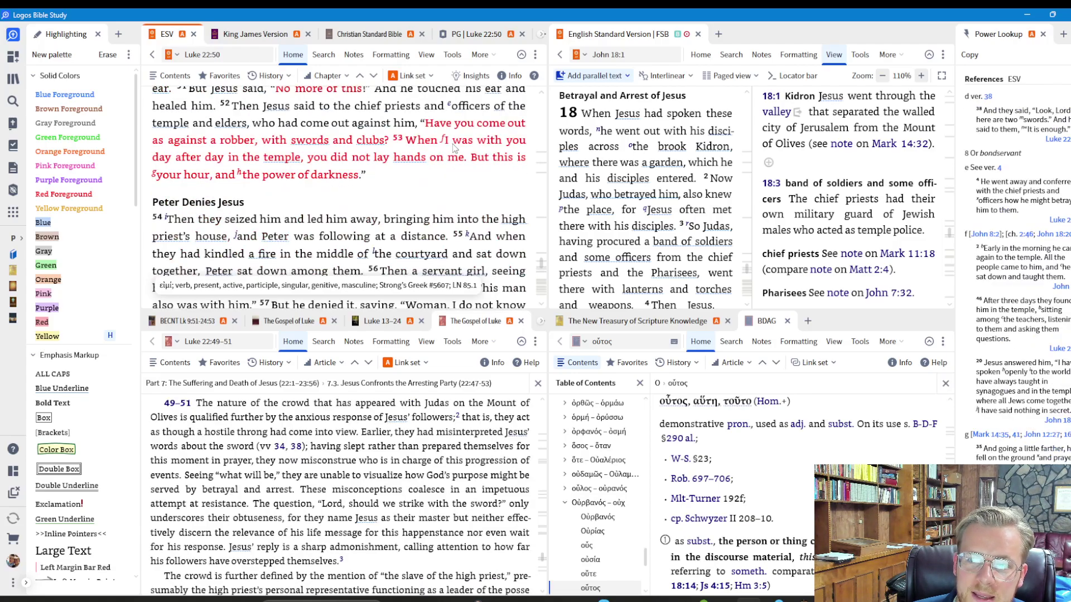
scroll(453, 149, "down", 1)
scroll(453, 148, "down", 1)
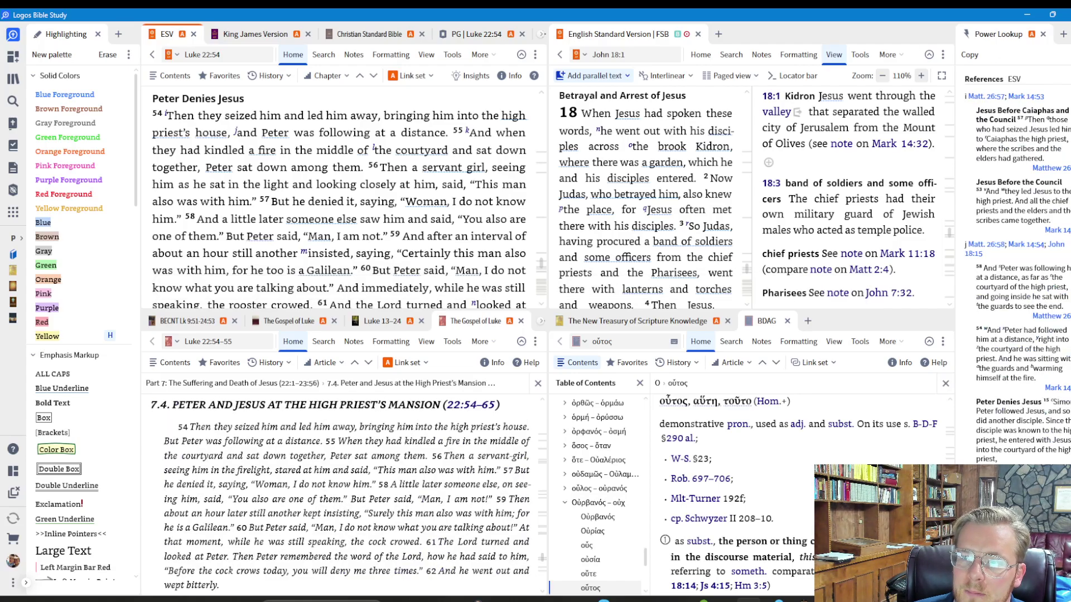
Step: Set Power Lookup's link set to Follow and read The Gospel of Luke commentary on 22:54–65 to check that its references update
left_click(1069, 54)
left_click(882, 105)
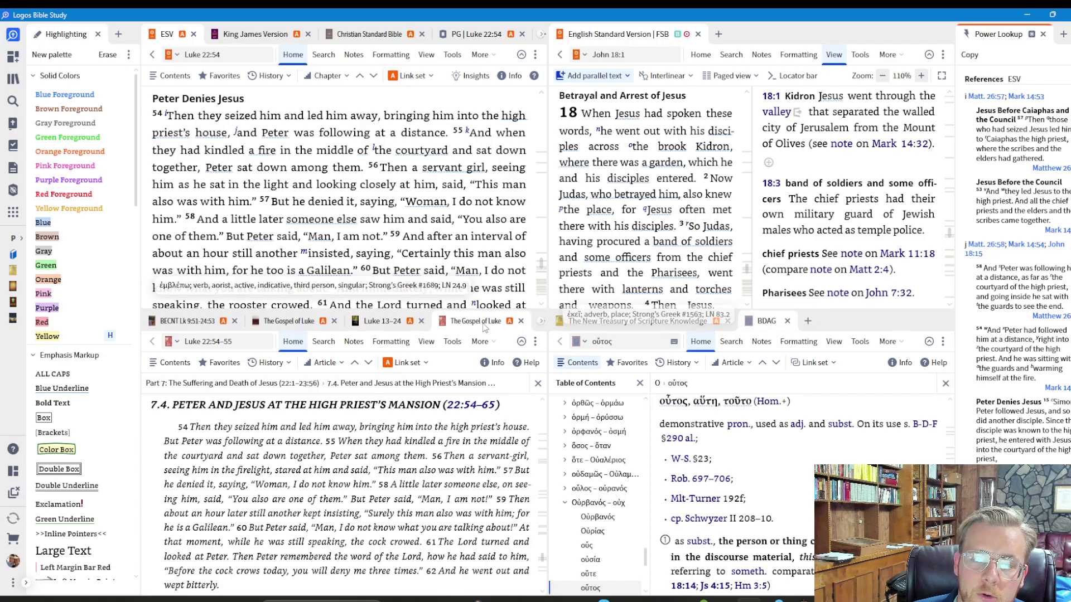
scroll(428, 450, "down", 3)
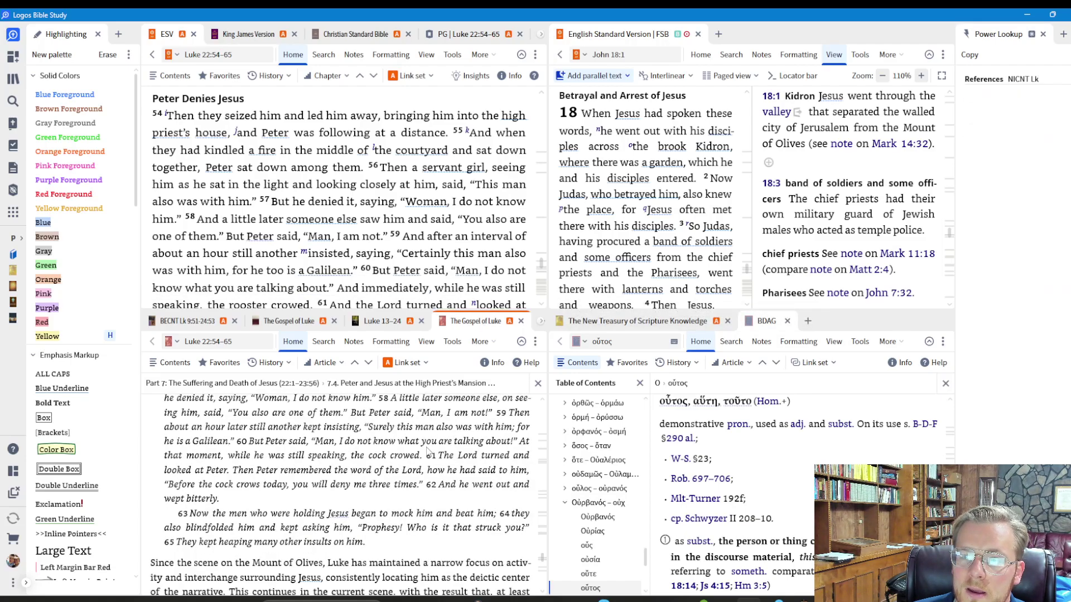
scroll(428, 450, "down", 6)
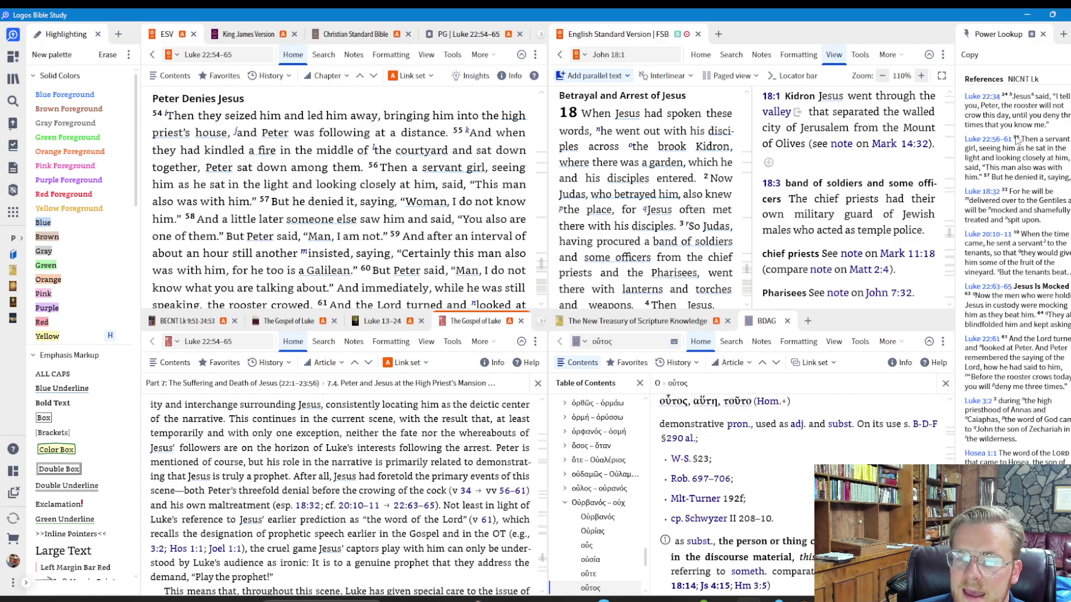
Step: Assign Power Lookup to link set A again and close the BDAG lexicon
left_click(1001, 34)
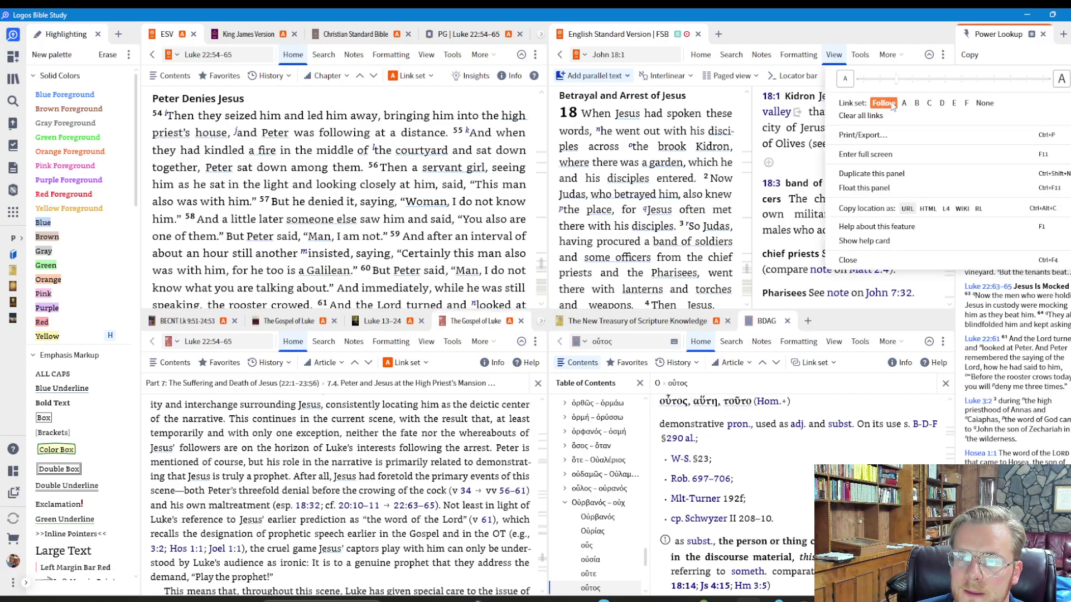
left_click(907, 105)
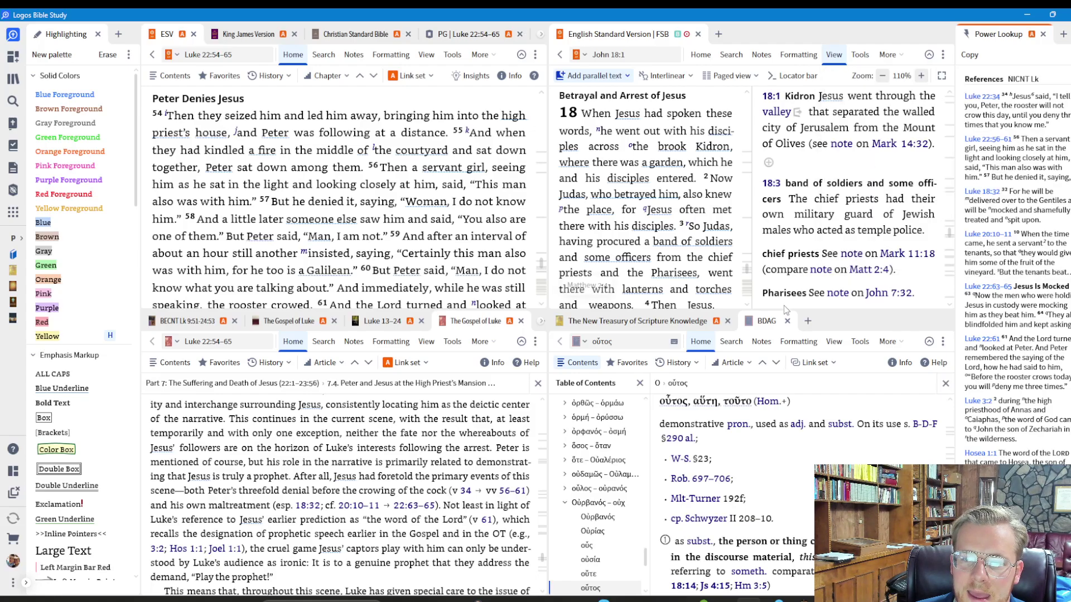
left_click(788, 322)
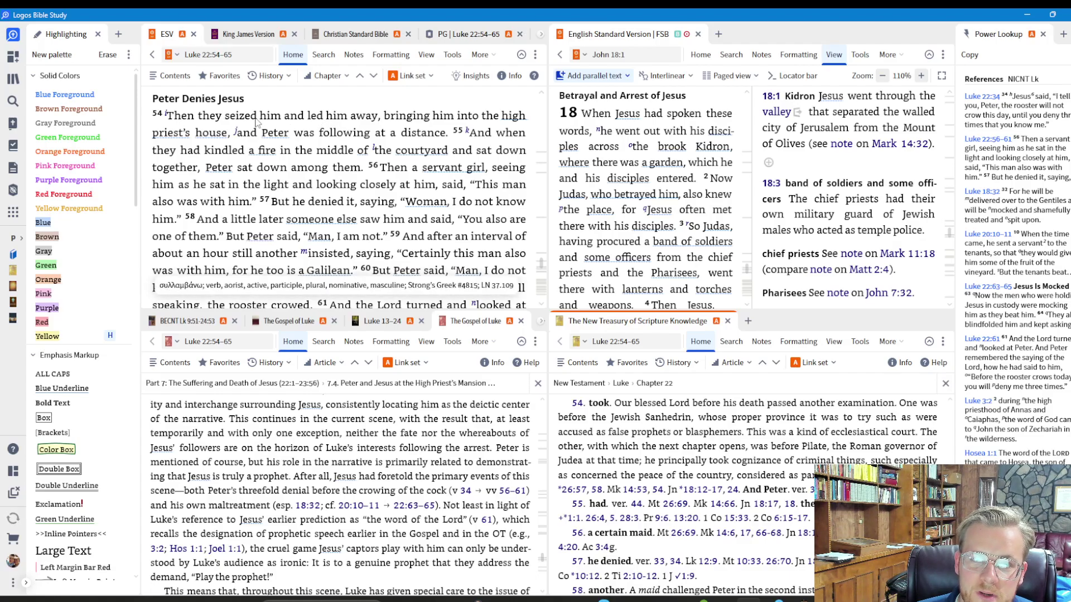
Step: Run a Bible Word Study on the lemma behind "temptation" in Luke 22:40 of the ESV and open its BDAG entry
scroll(256, 120, "up", 10)
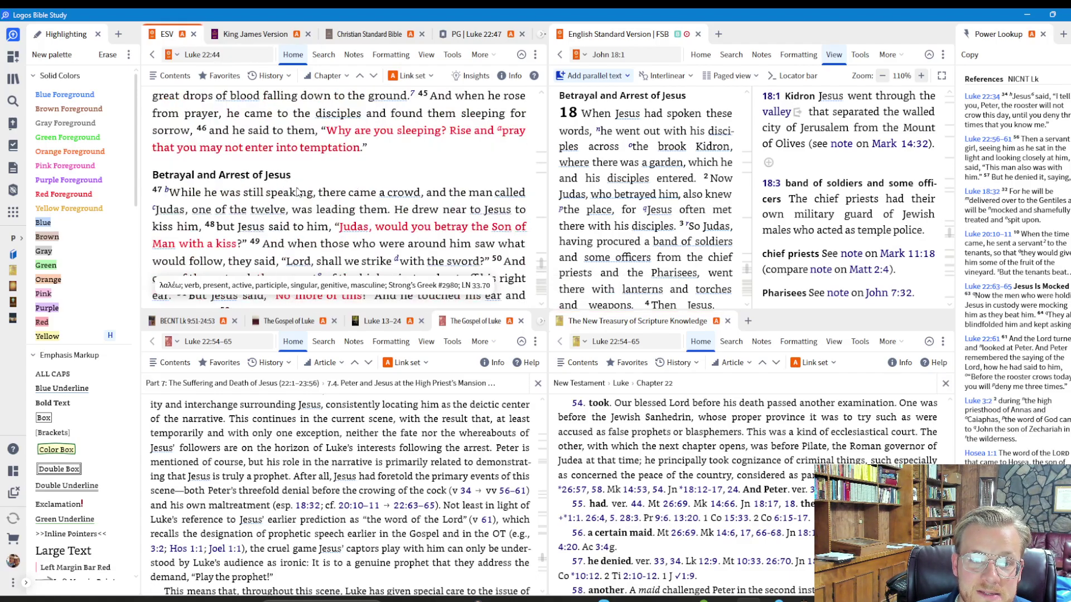
scroll(297, 193, "down", 3)
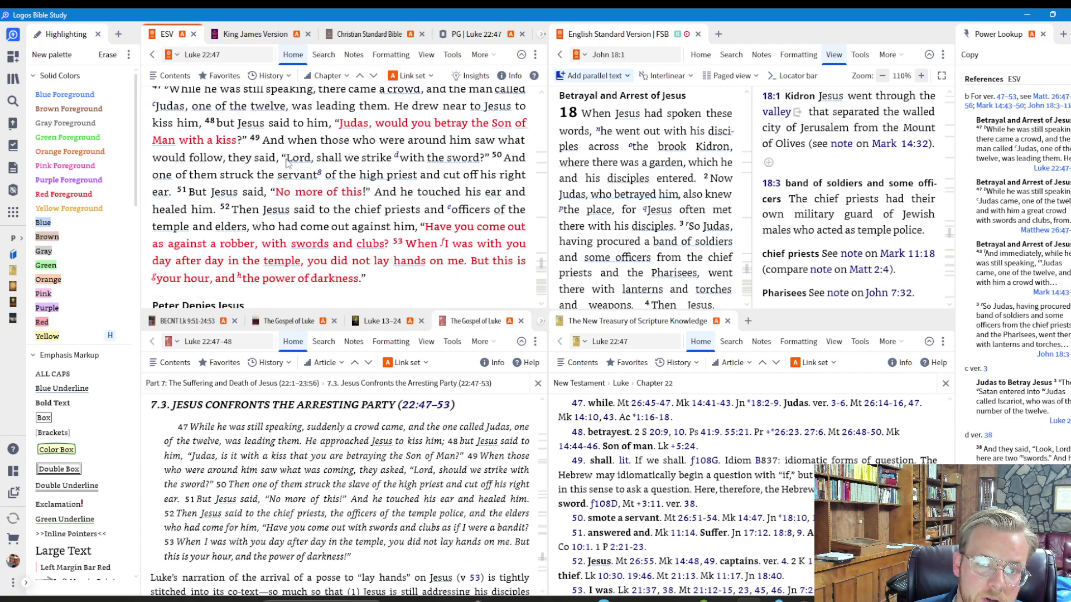
scroll(329, 153, "down", 3)
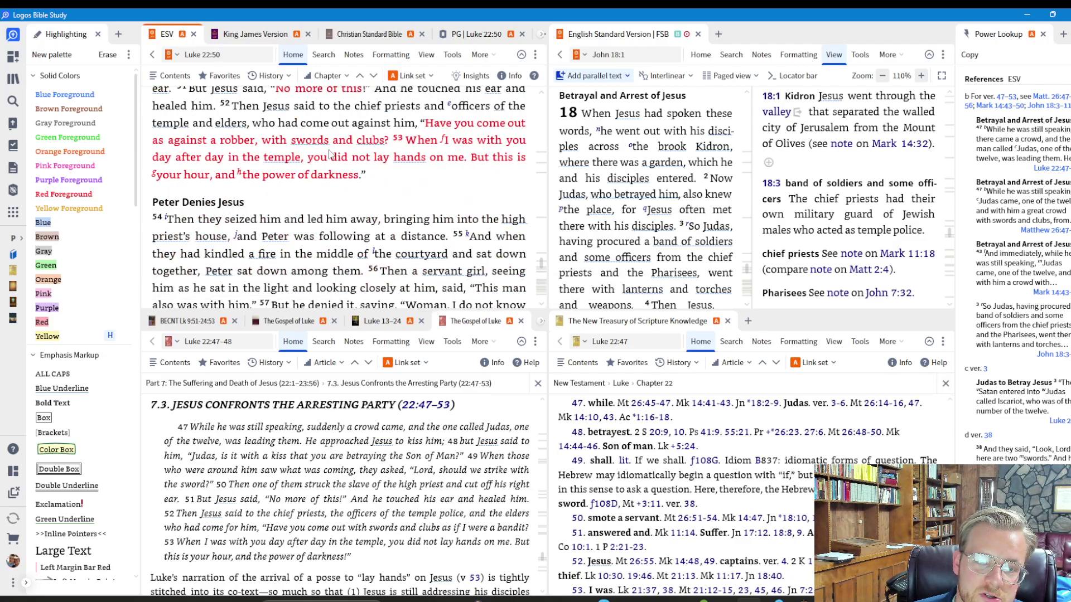
scroll(329, 153, "up", 10)
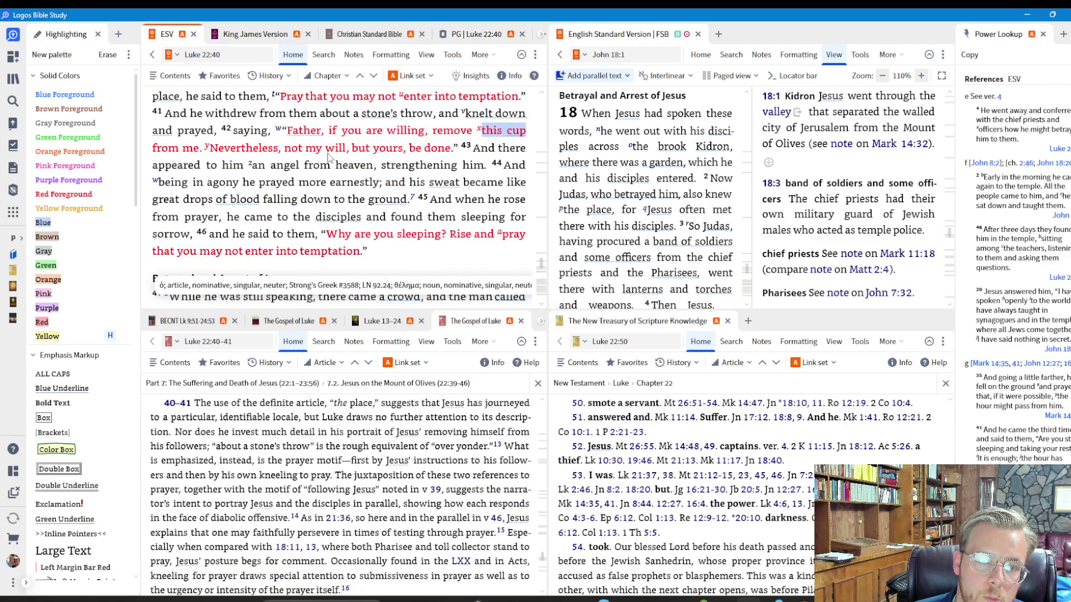
scroll(329, 158, "down", 1)
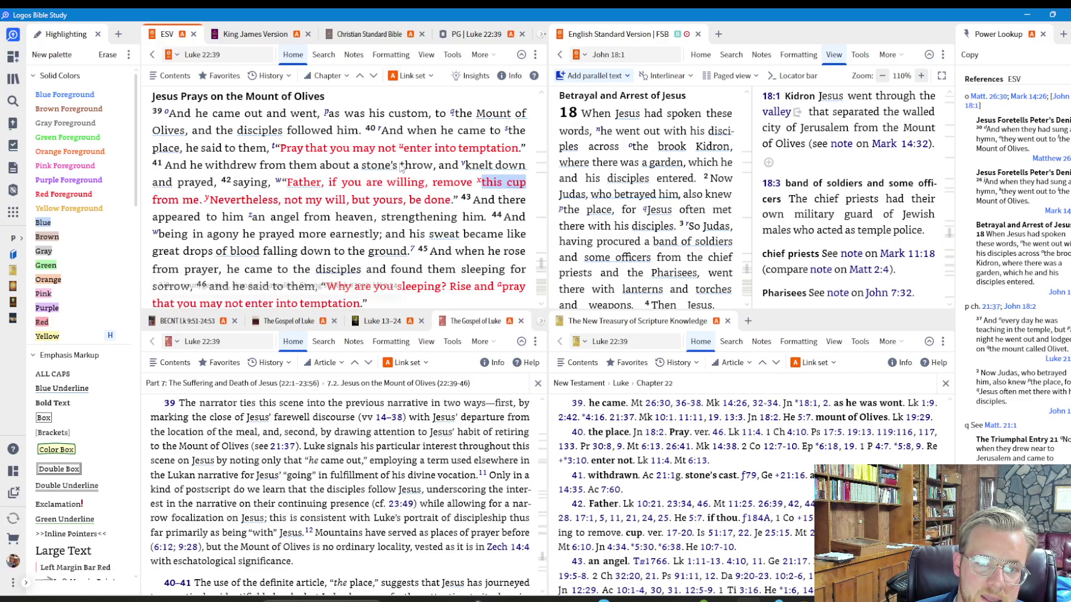
right_click(493, 149)
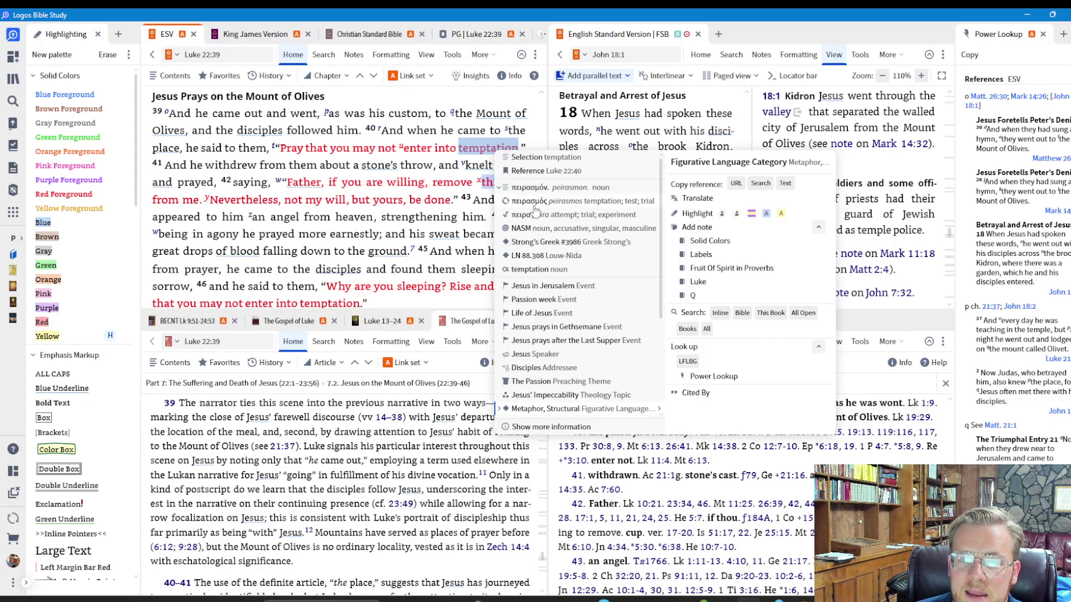
mouse_move(530, 202)
left_click(672, 196)
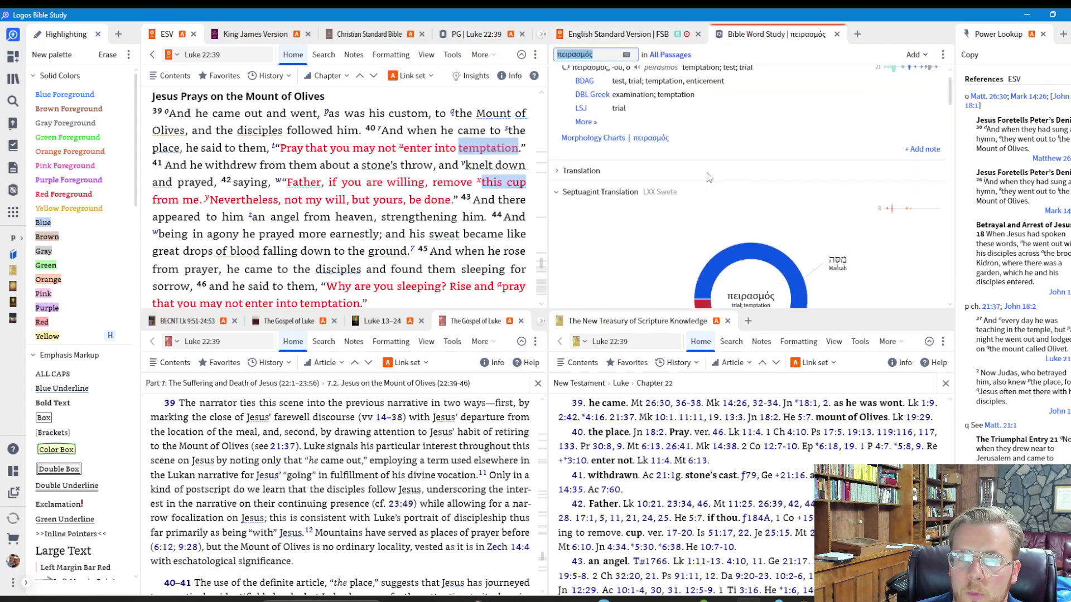
left_click(592, 111)
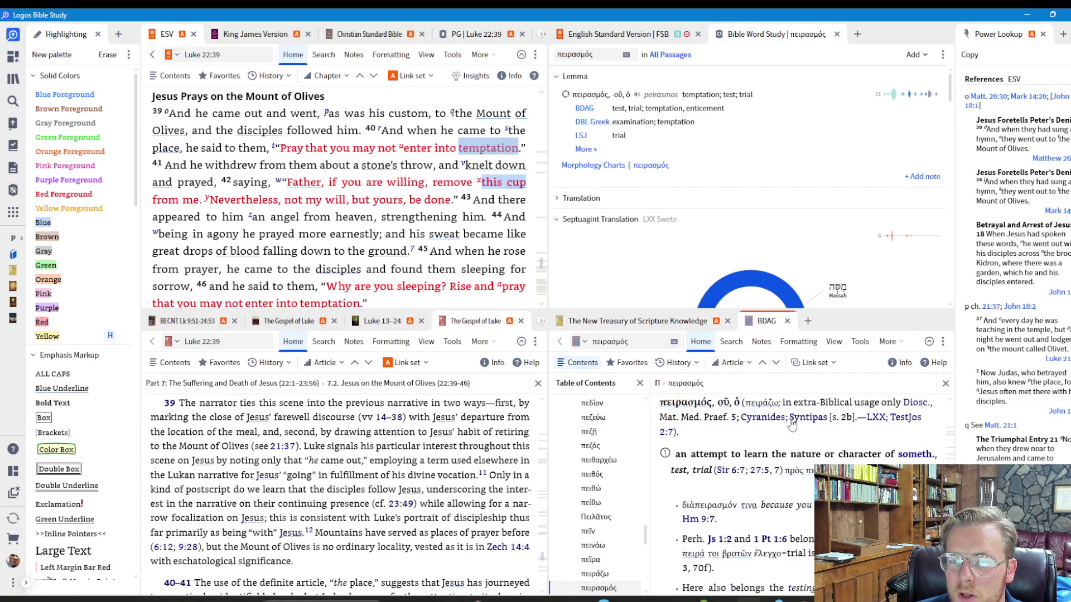
Step: Make the BDAG panel the destination for hyperlinks and close the Bible Word Study on πειρασμός
left_click(943, 342)
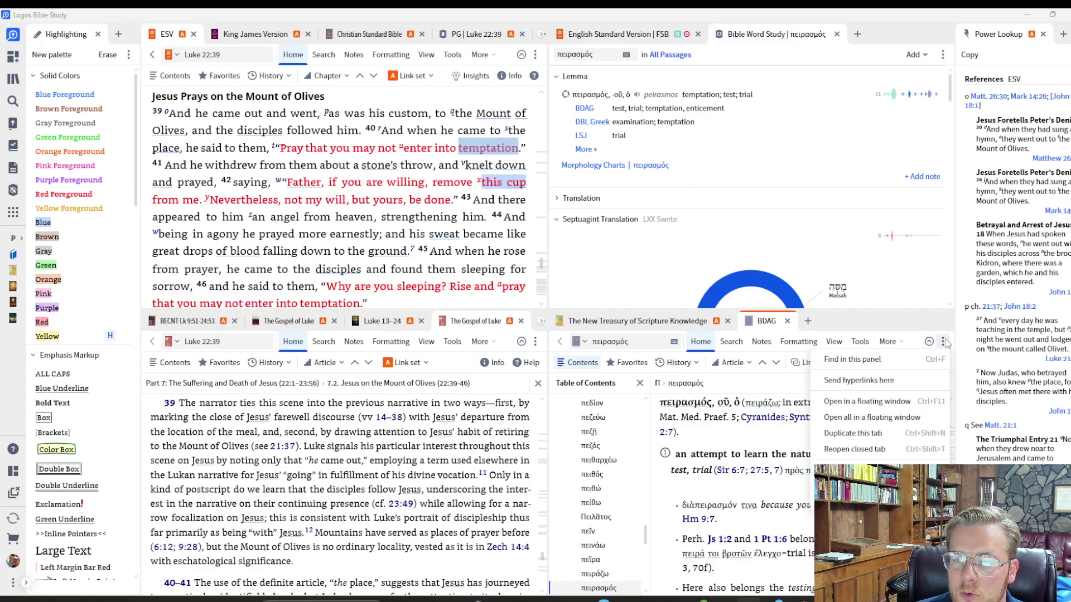
left_click(895, 380)
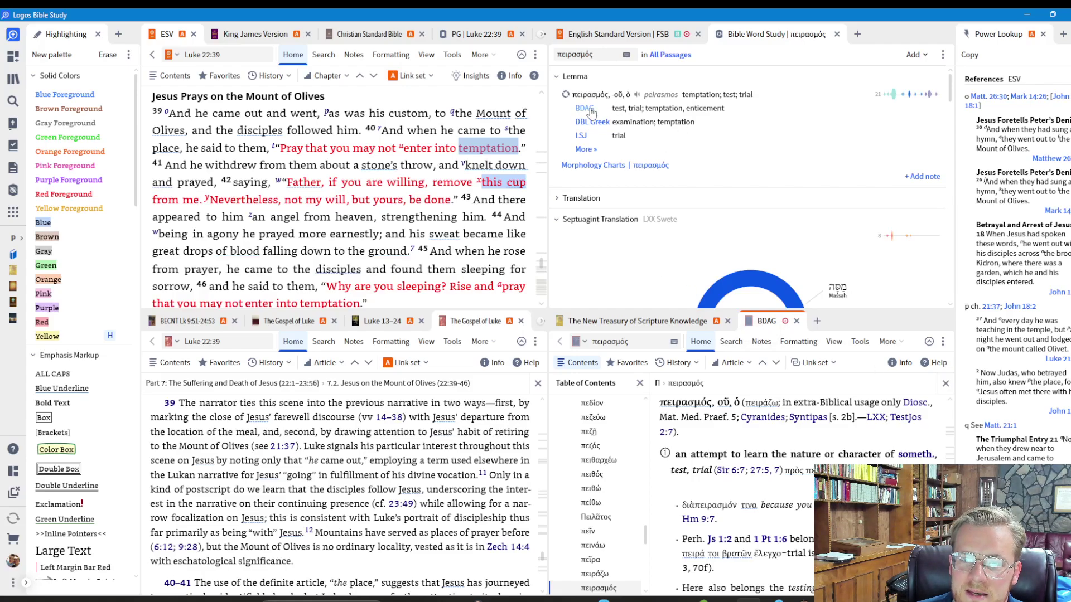
left_click(837, 35)
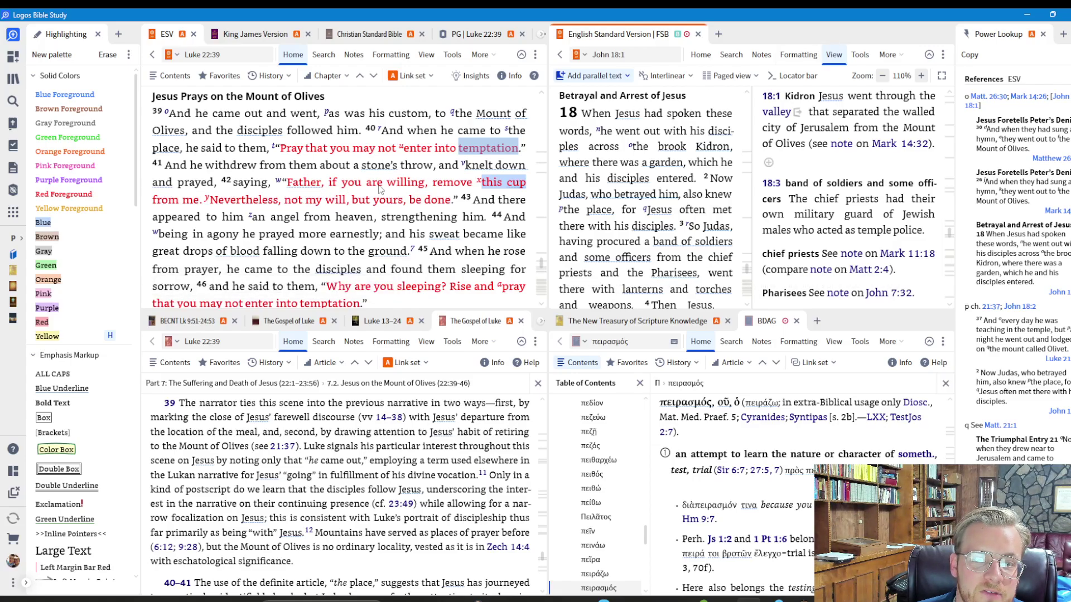
Step: Run a Bible Word Study on παραφέρω from "remove" in Luke 22:42 and open its BDAG entry
right_click(456, 186)
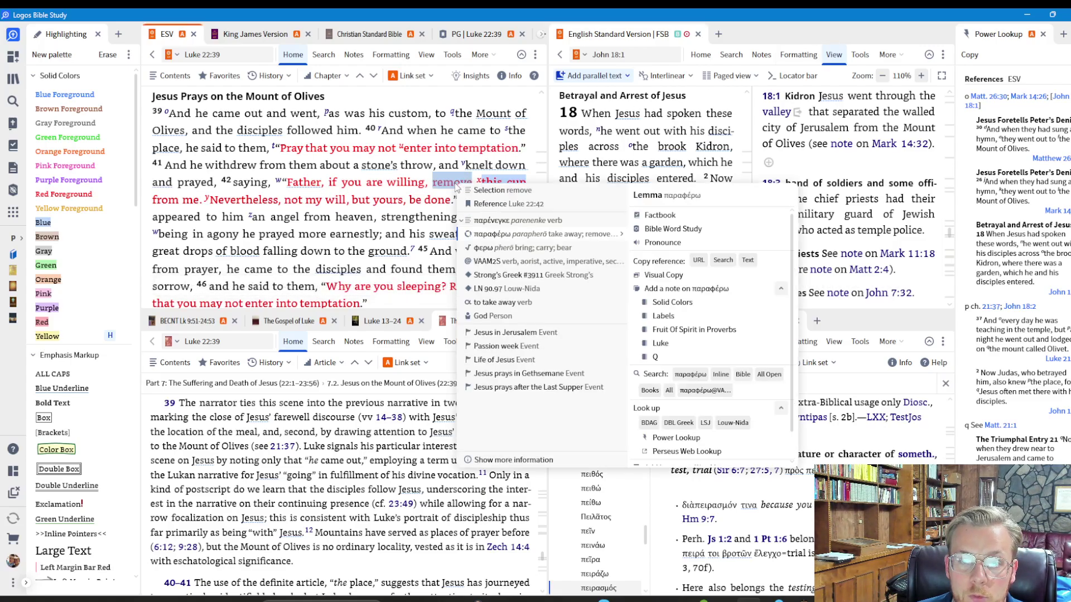
left_click(663, 230)
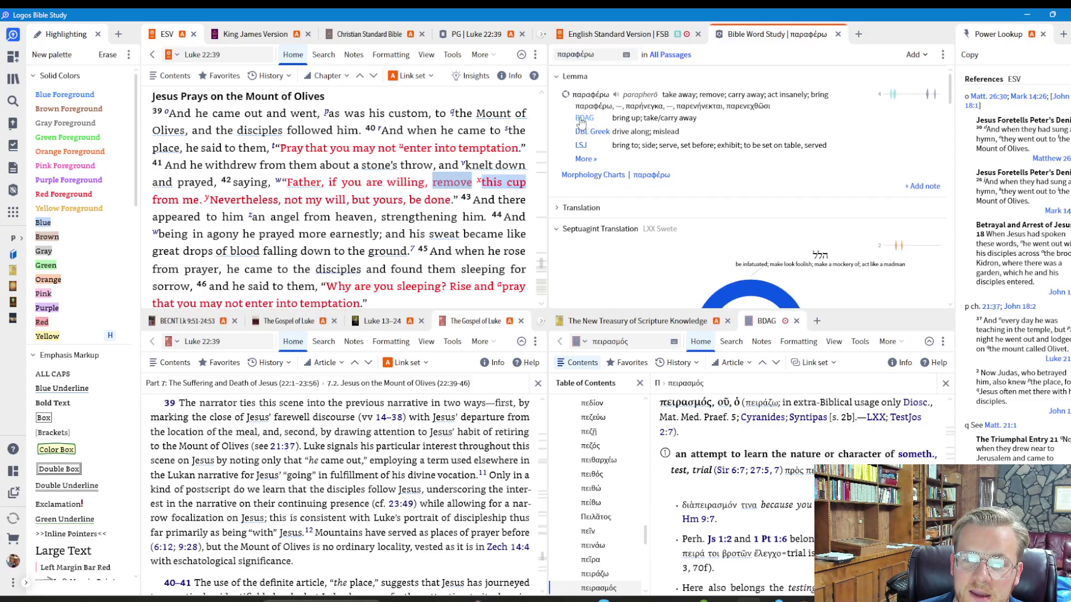
left_click(581, 120)
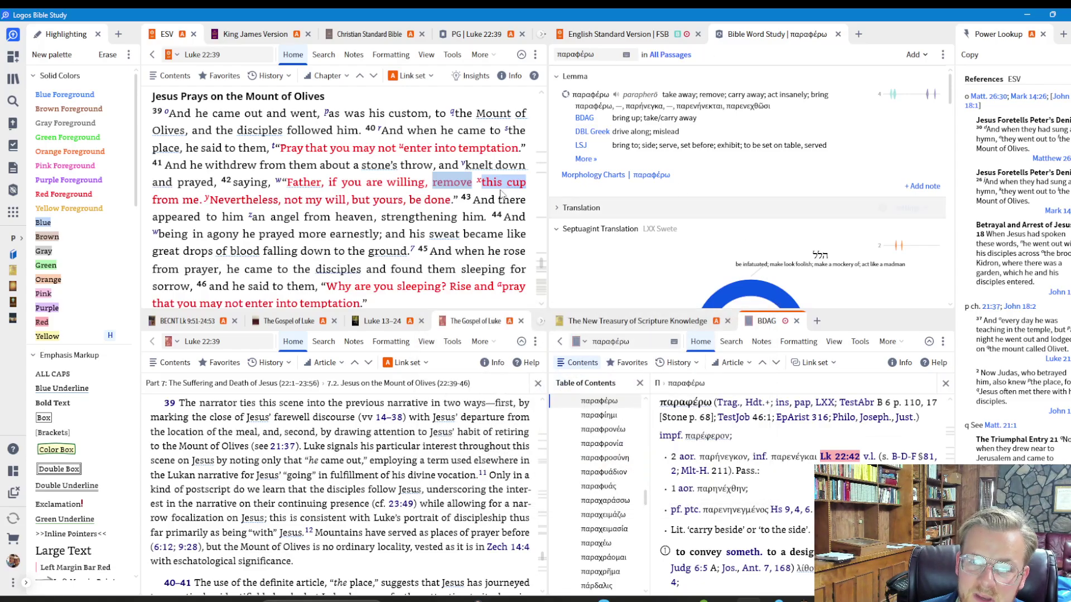
Step: Check the lemma details of "Nevertheless" in Luke 22:42, and look up θέλημα from "will" directly in BDAG
left_click(463, 183)
right_click(386, 203)
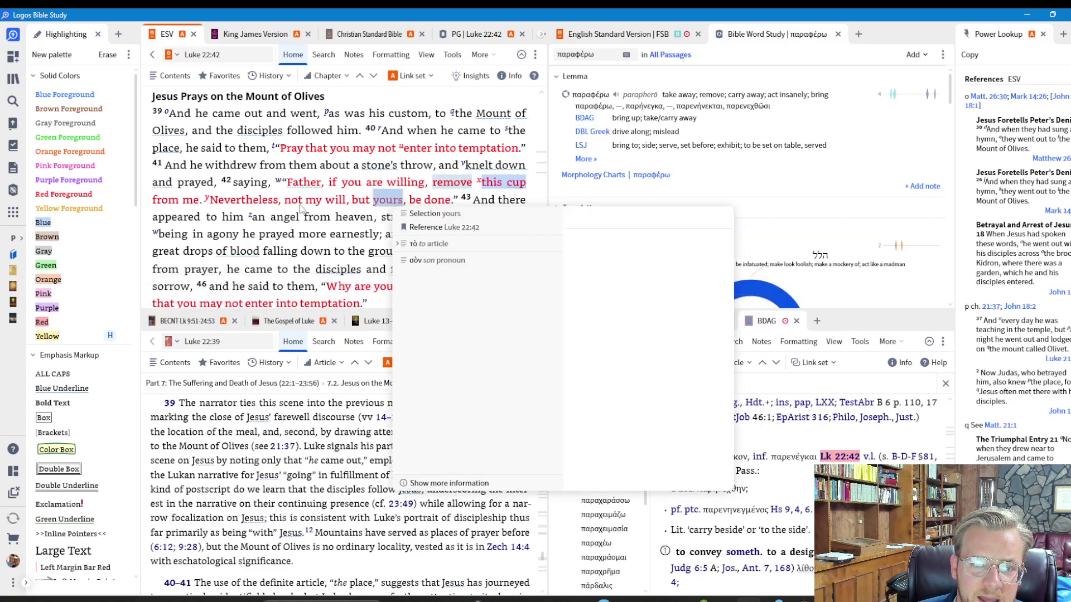
left_click(266, 206)
right_click(266, 205)
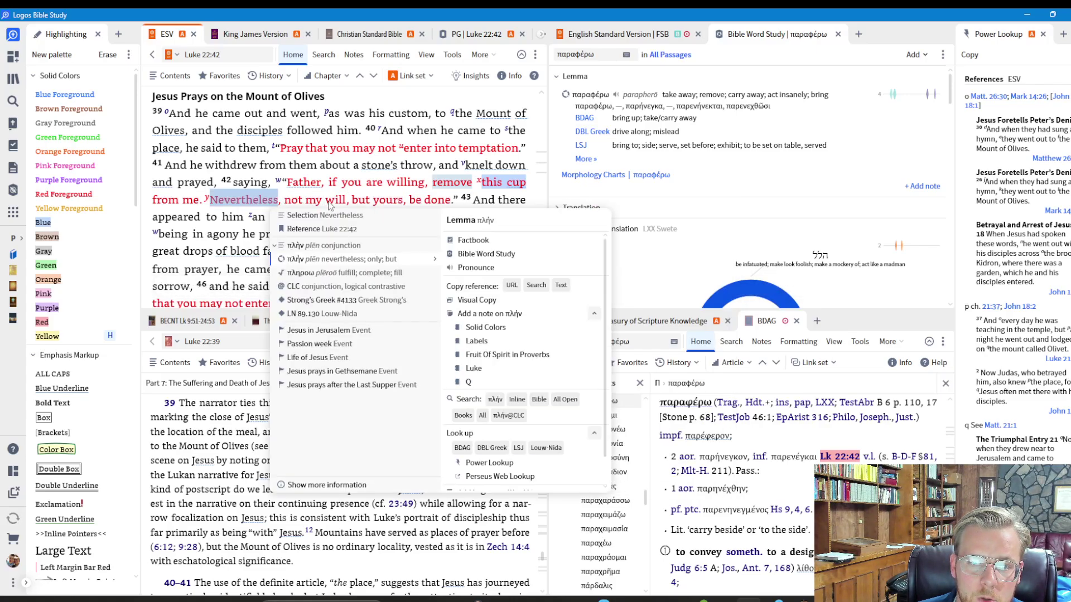
right_click(336, 202)
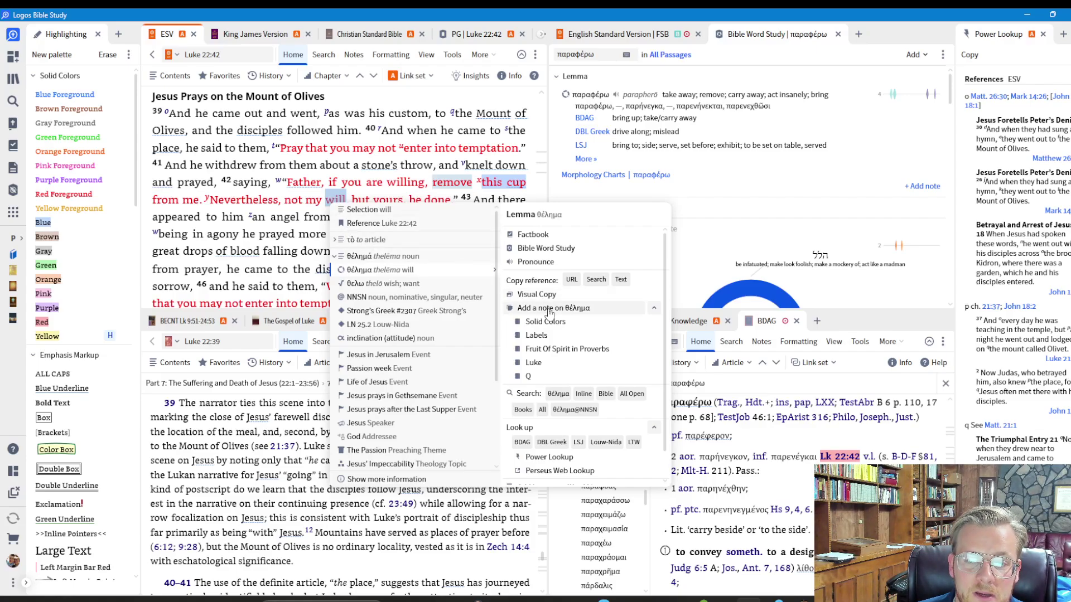
left_click(522, 442)
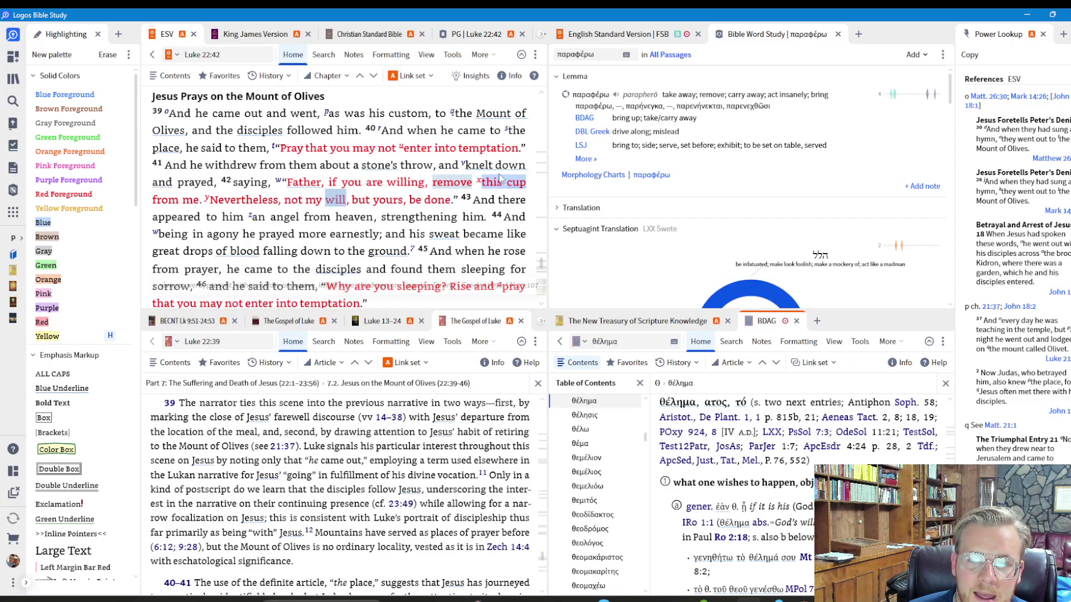
Step: Close the Bible Word Study on παραφέρω and the BDAG lexicon
scroll(641, 206, "down", 1)
scroll(642, 205, "down", 1)
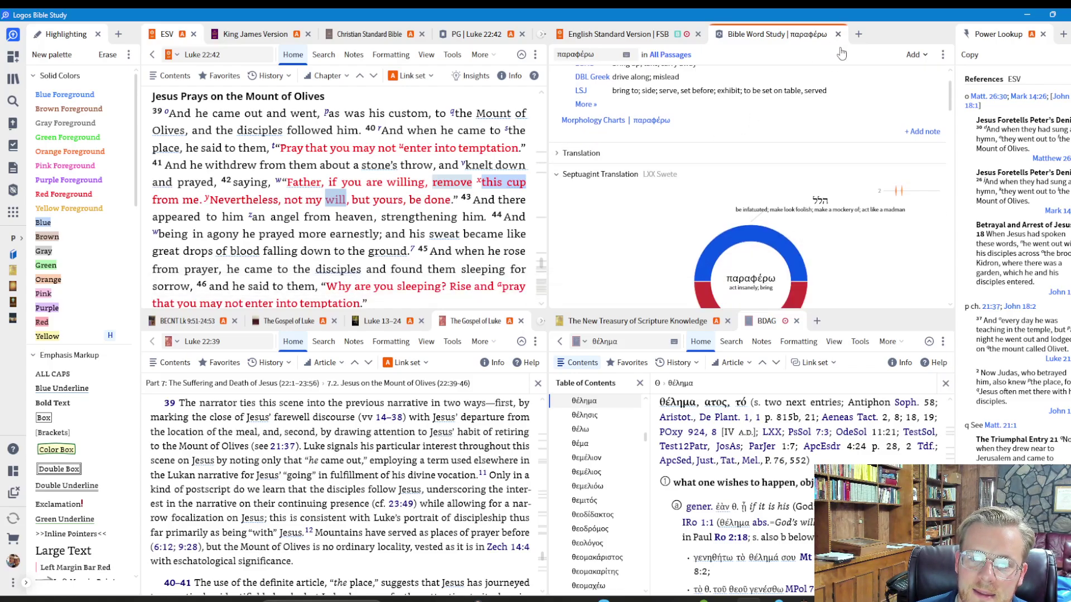
left_click(838, 34)
left_click(801, 329)
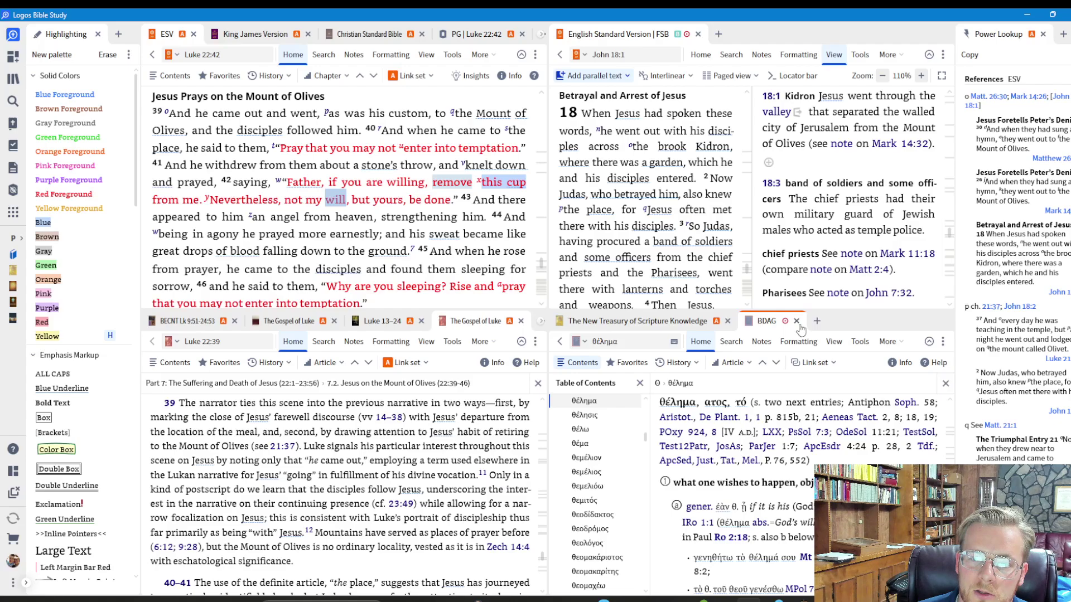
left_click(796, 326)
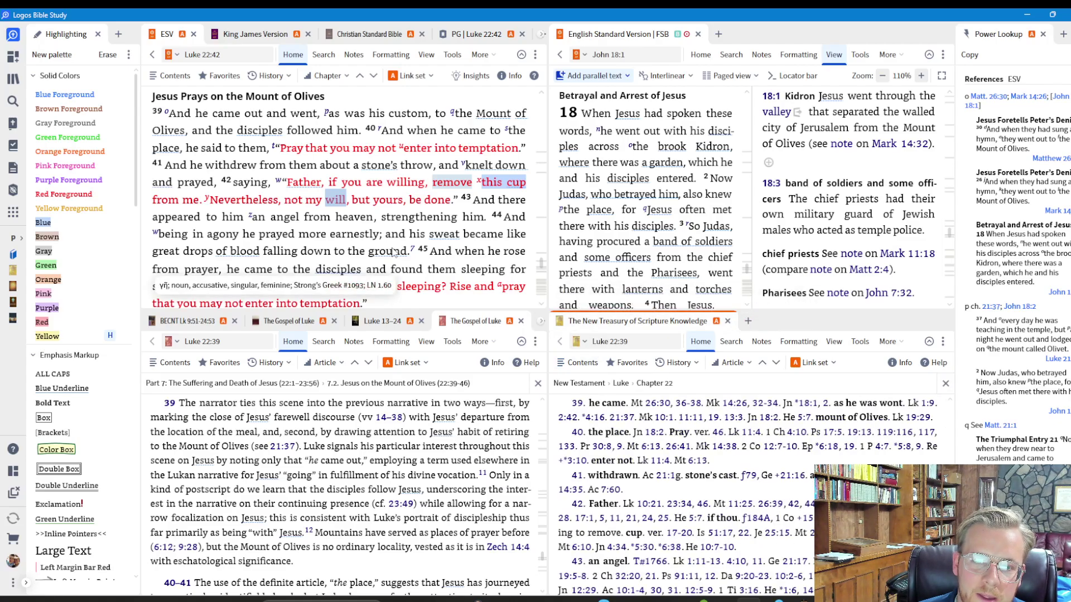
Step: Look up πειρασμός from "temptation" in Luke 22:46 directly in BDAG and close the lexicon again
scroll(383, 257, "down", 1)
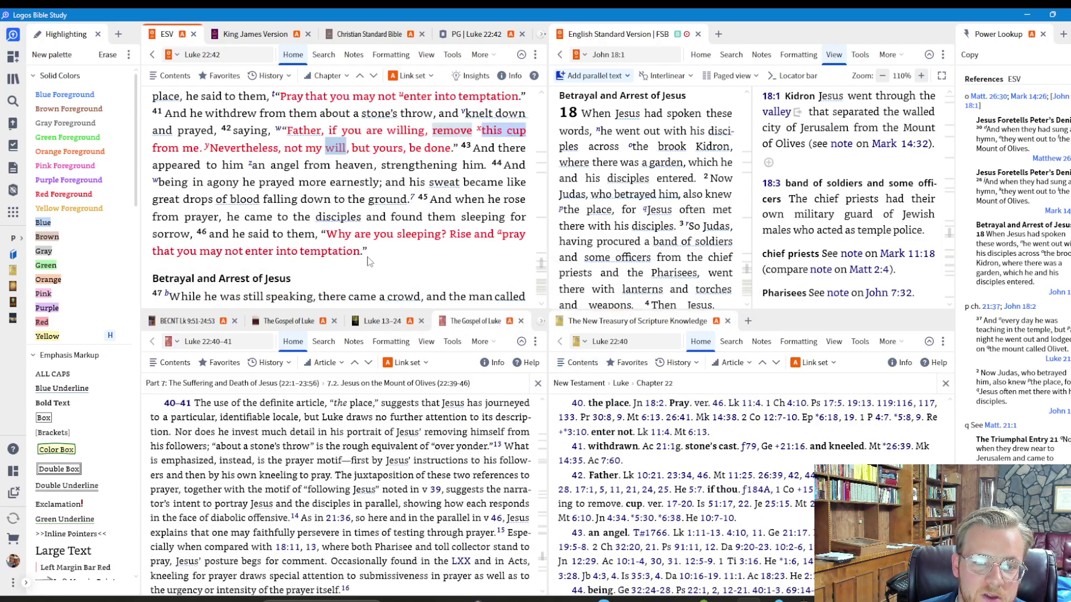
right_click(328, 254)
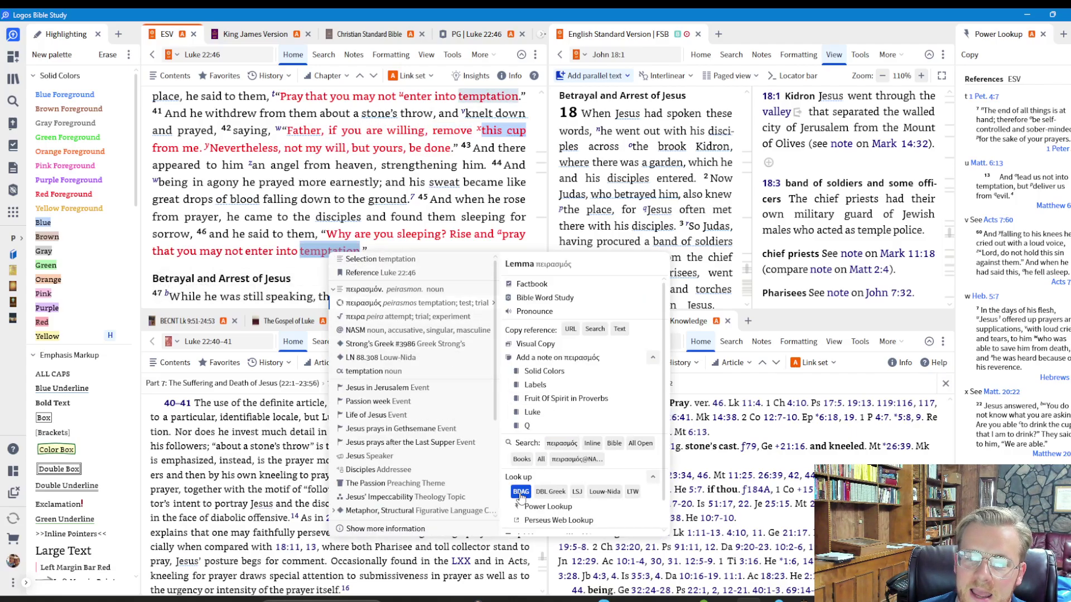
left_click(521, 492)
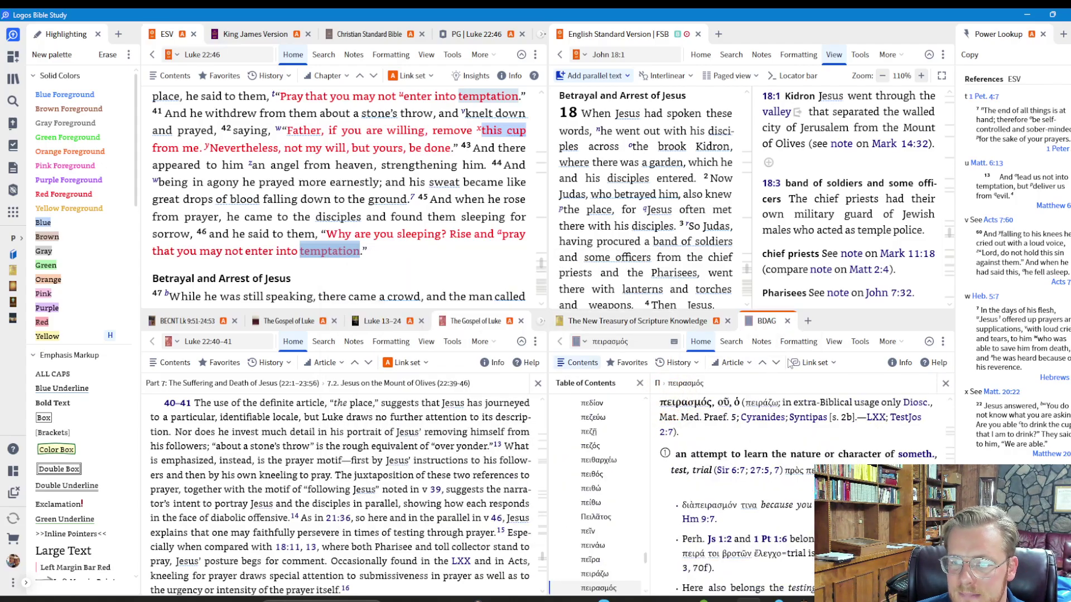
right_click(345, 251)
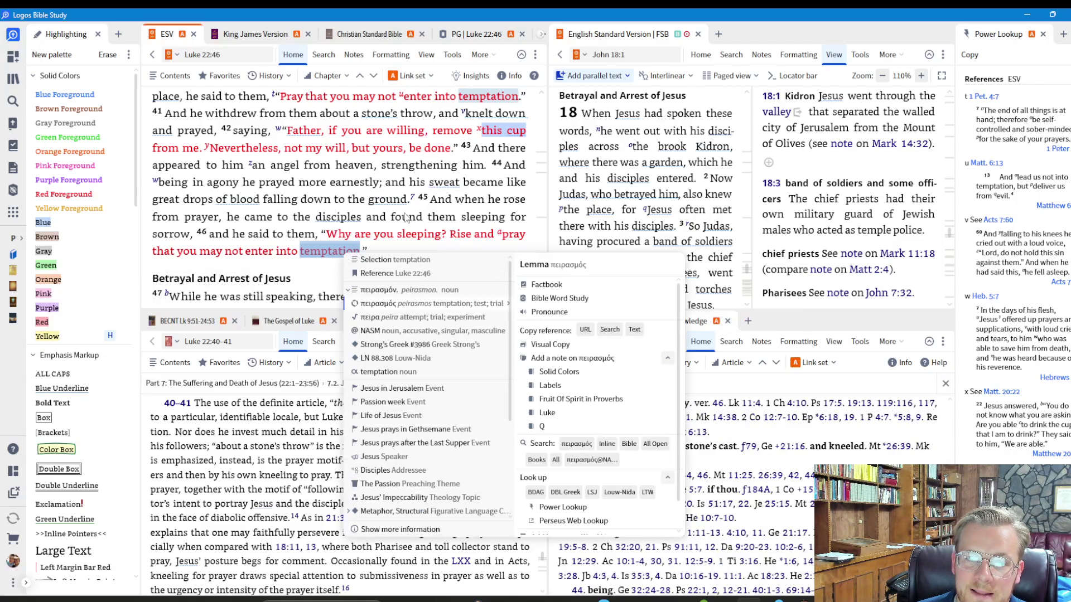
left_click(346, 189)
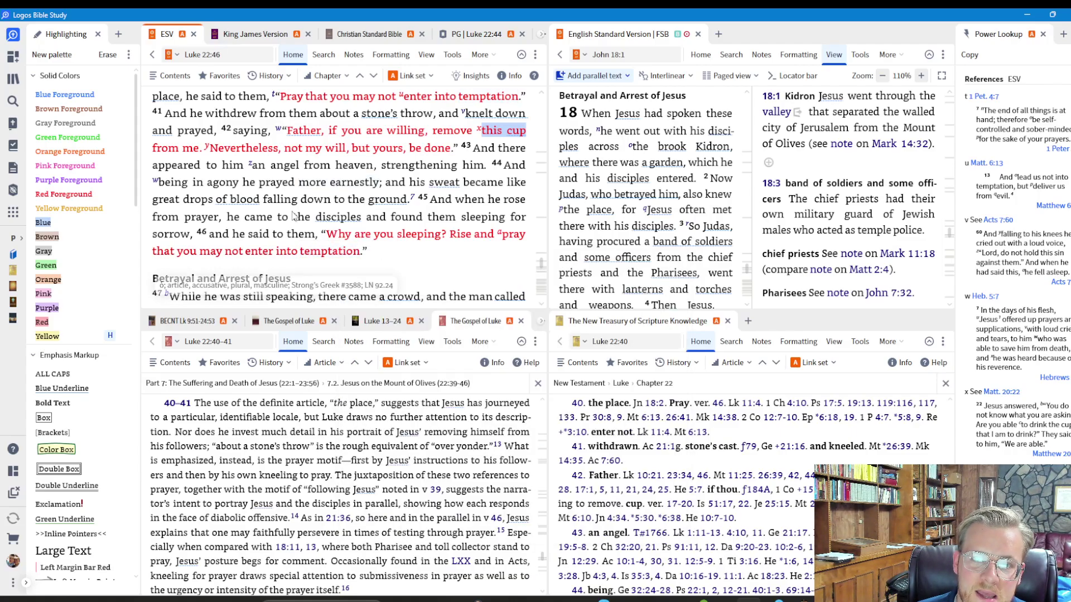
Step: Search the library for "ubs", sort by rank, filter to Bibles and open The Greek New Testament, Fifth Revised Edition (with Morphology)
left_click(13, 80)
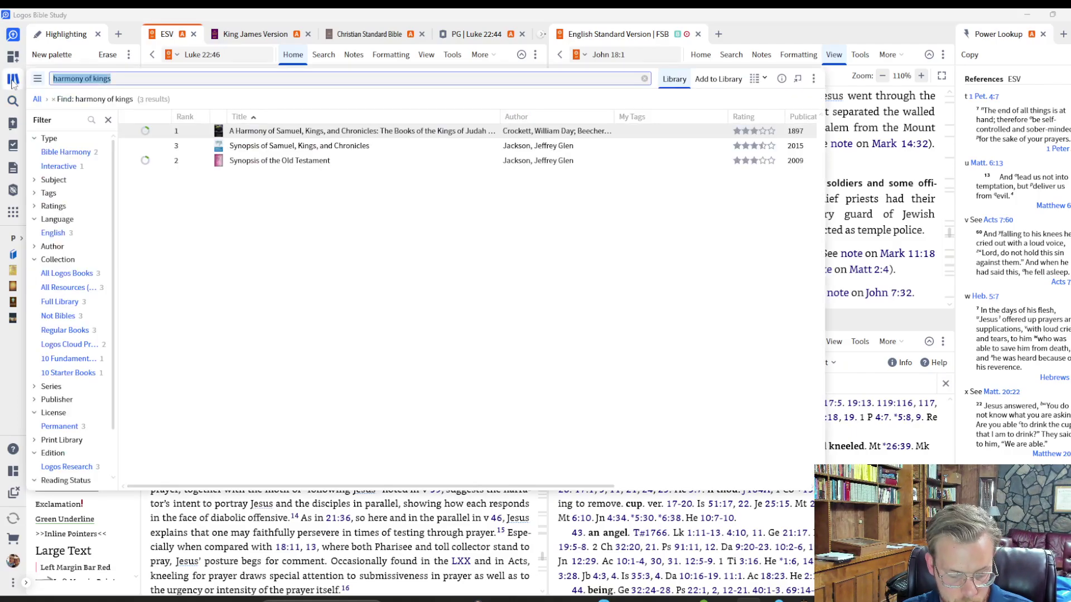
type("ub")
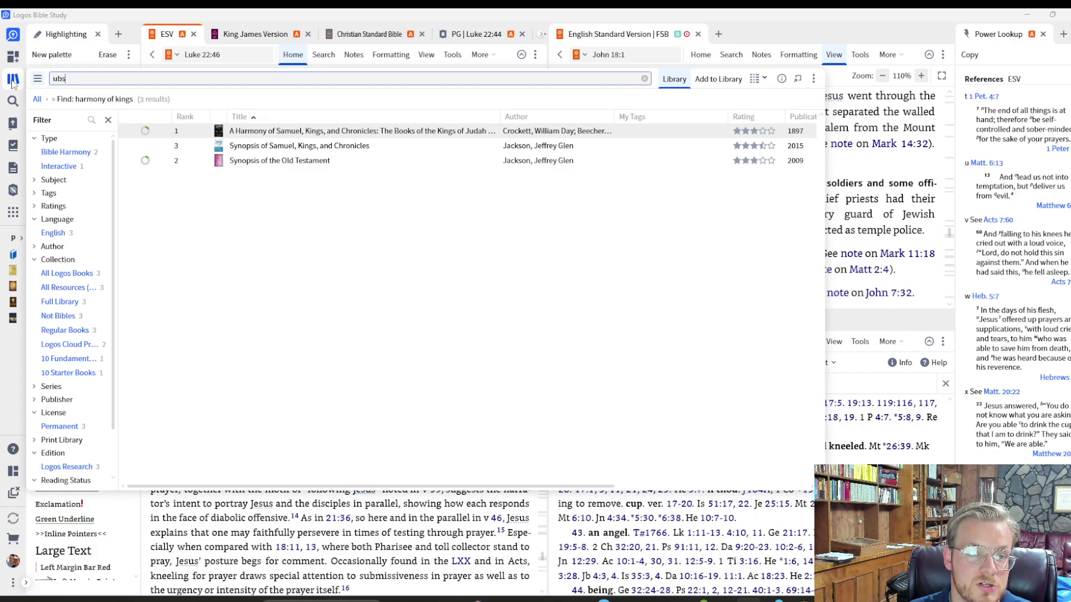
type("s")
left_click(183, 117)
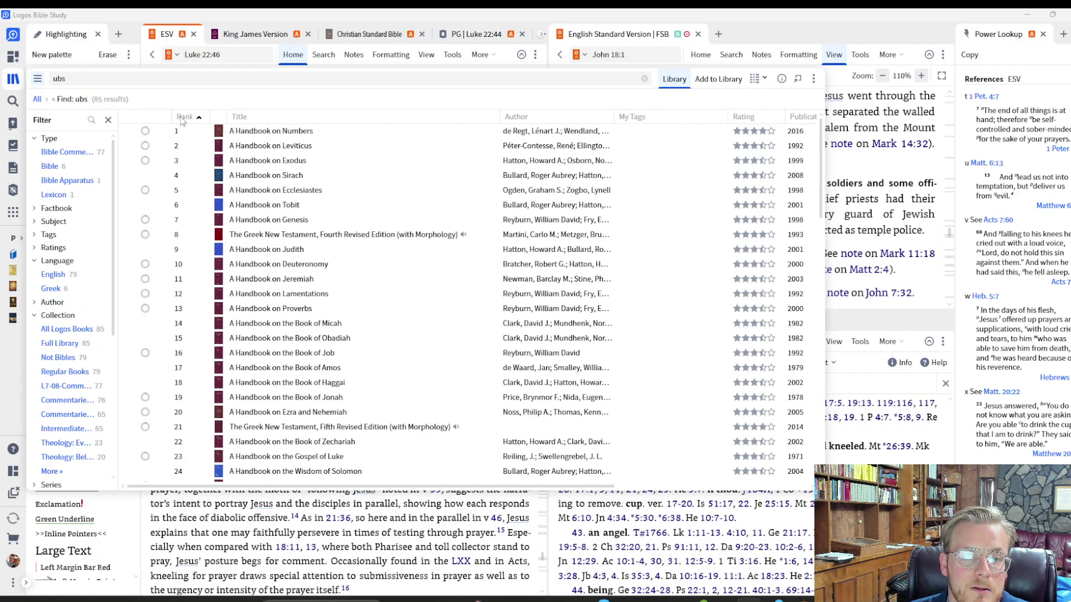
scroll(282, 185, "down", 4)
scroll(279, 184, "up", 4)
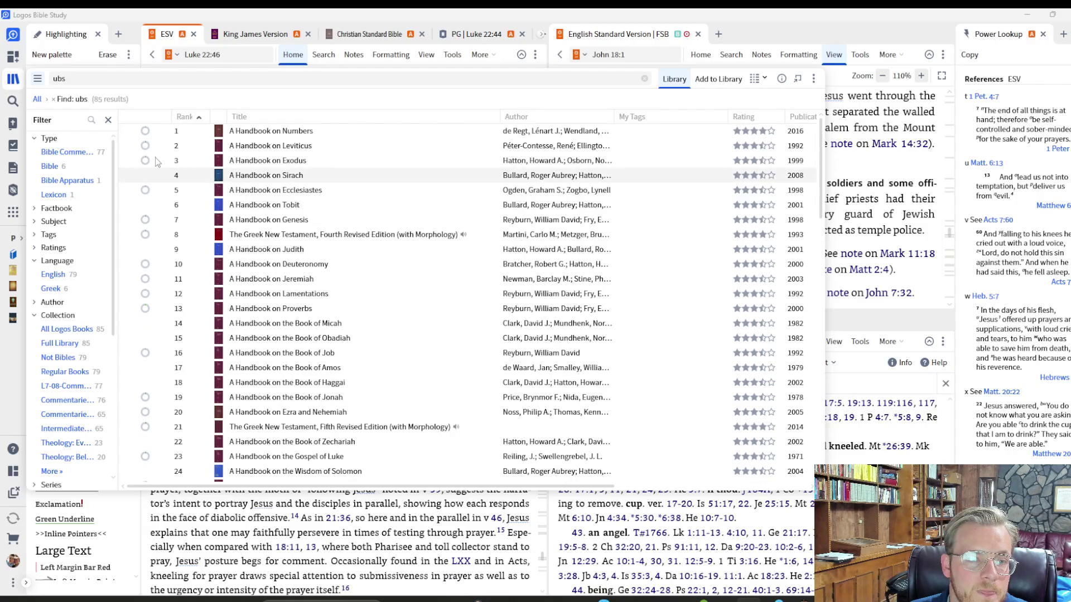
left_click(52, 167)
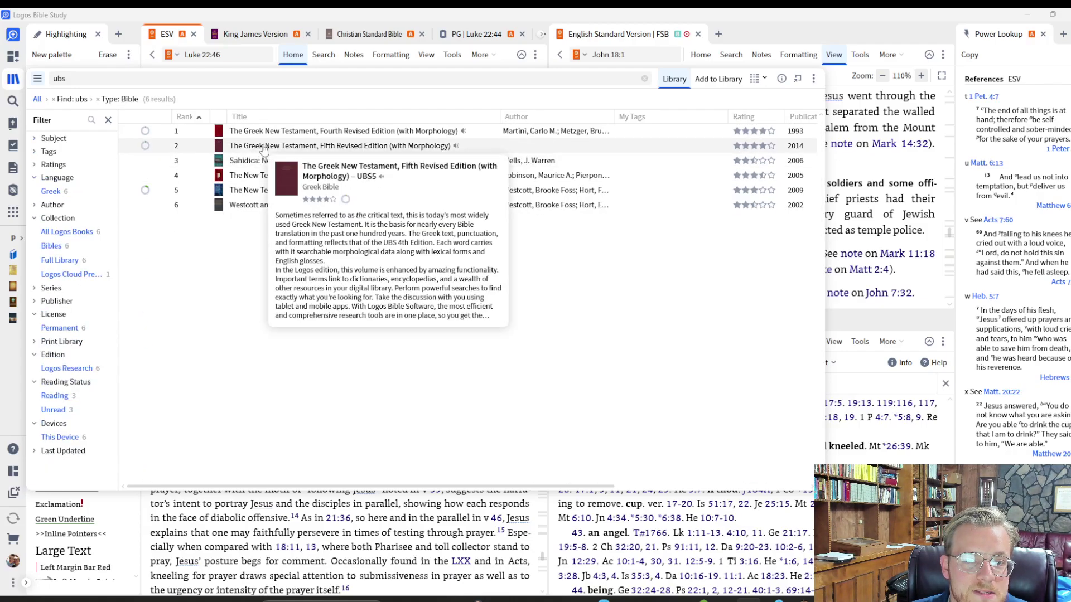
left_click(266, 148)
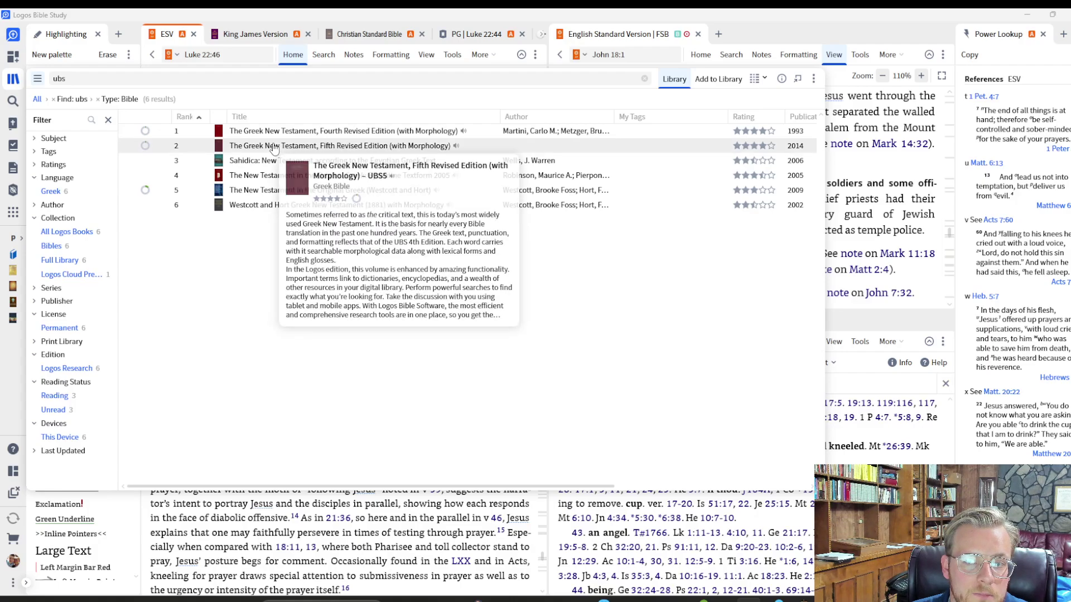
Step: Assign The Greek New Testament, Fifth Revised Edition to link set A
right_click(844, 37)
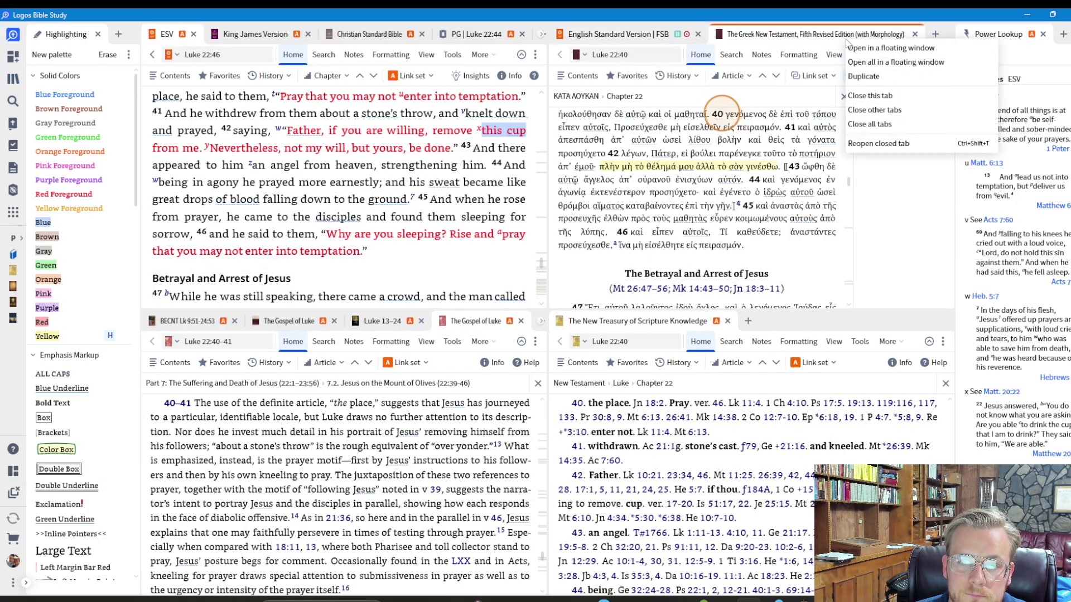
left_click(878, 46)
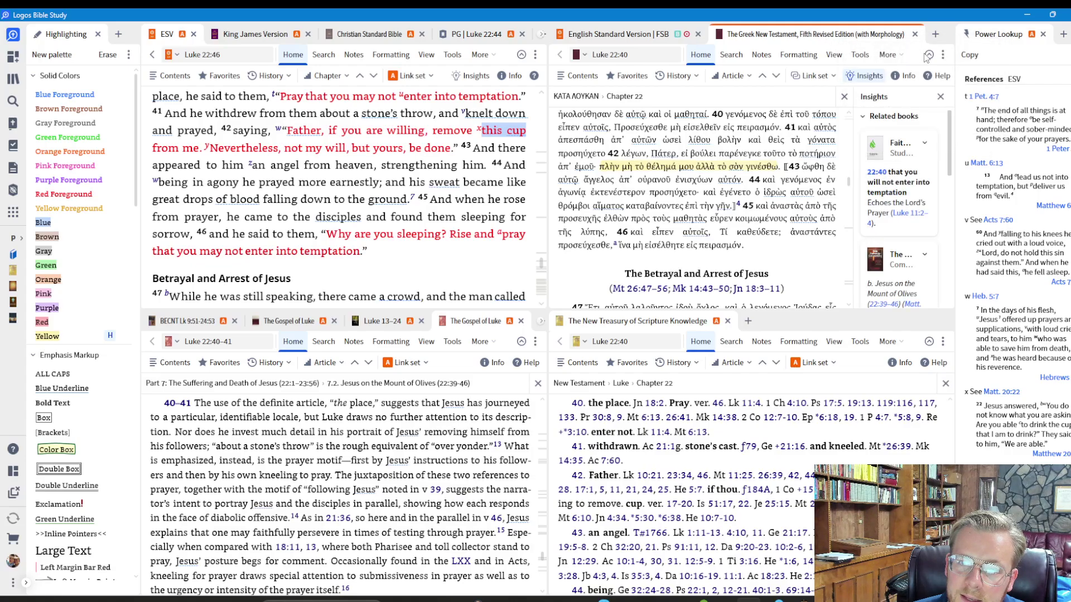
left_click(942, 56)
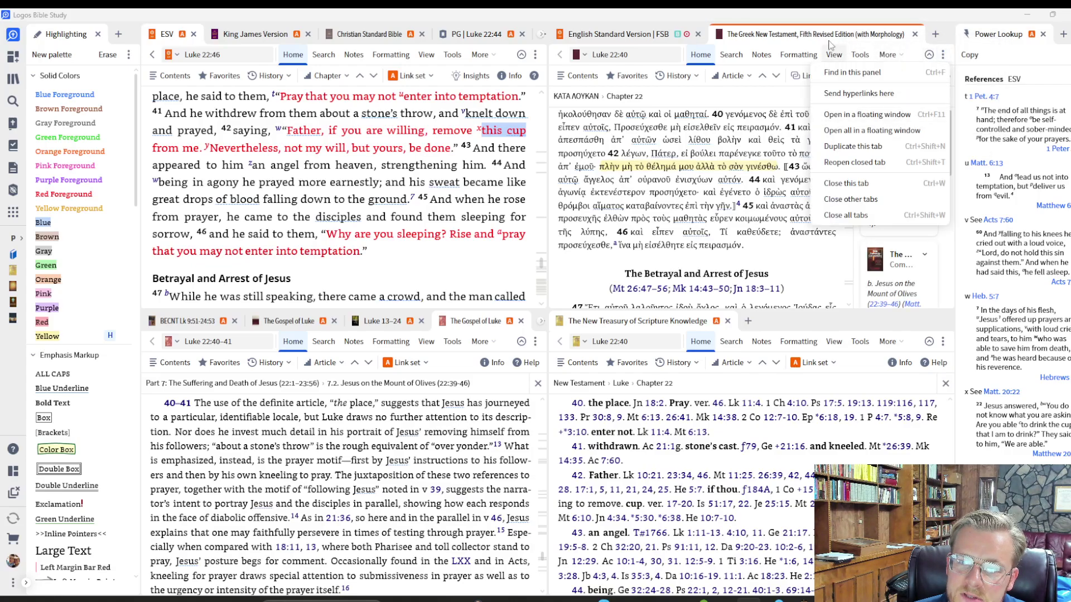
left_click(797, 78)
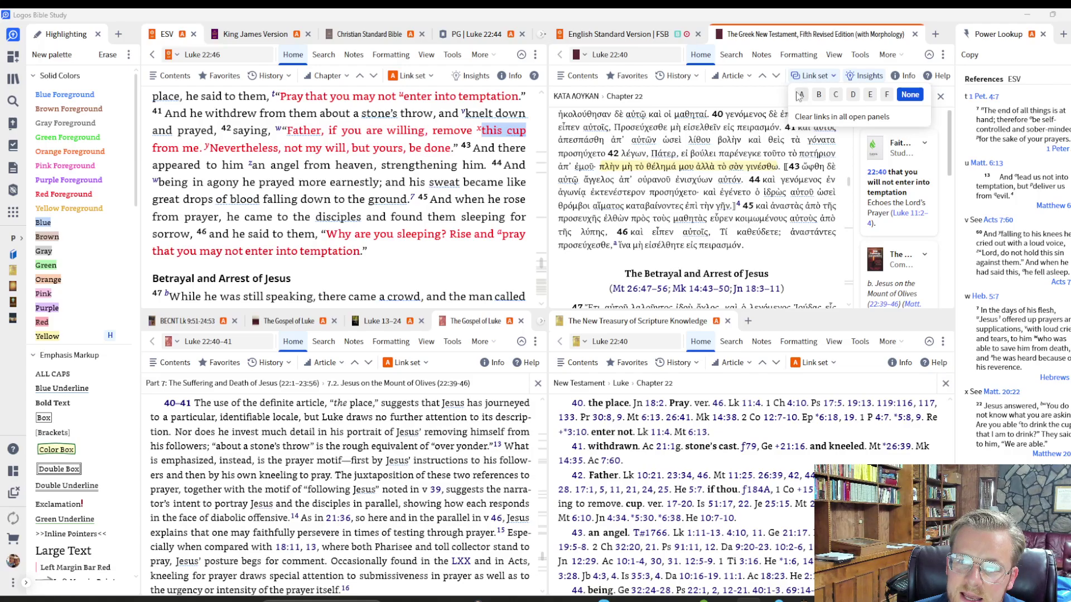
left_click(800, 95)
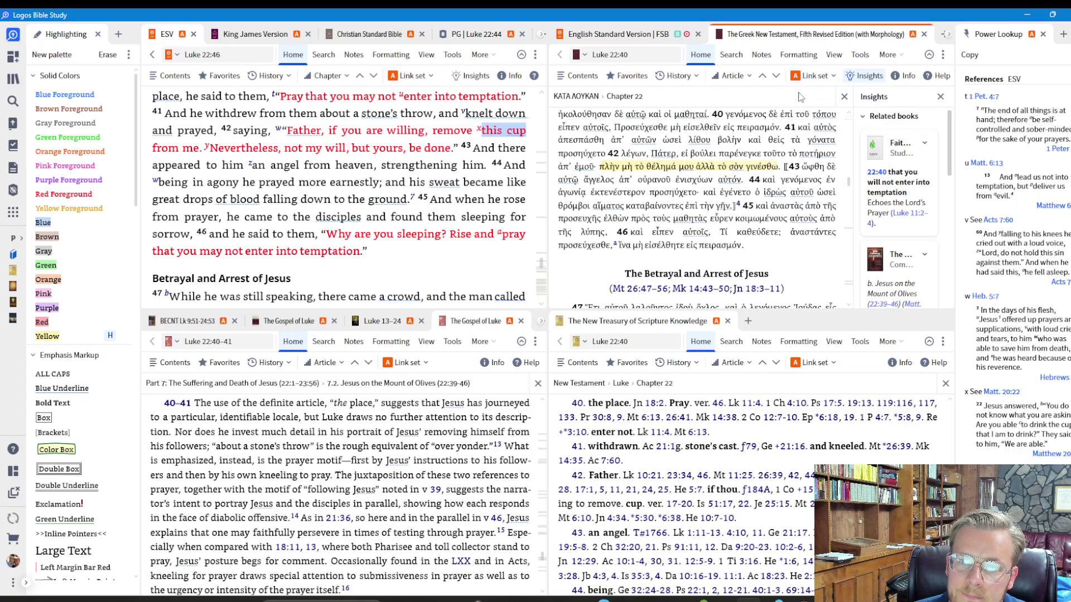
Step: Close the Insights sidebar of the Greek New Testament and move its tab in front of the ESV tab
left_click(941, 97)
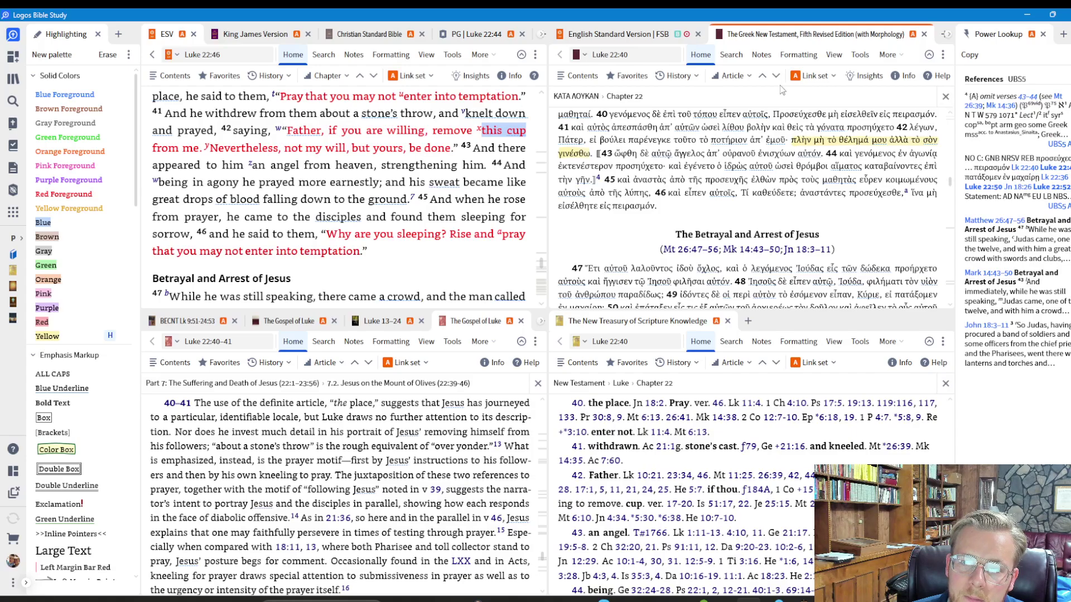
left_click_drag(763, 41, 175, 40)
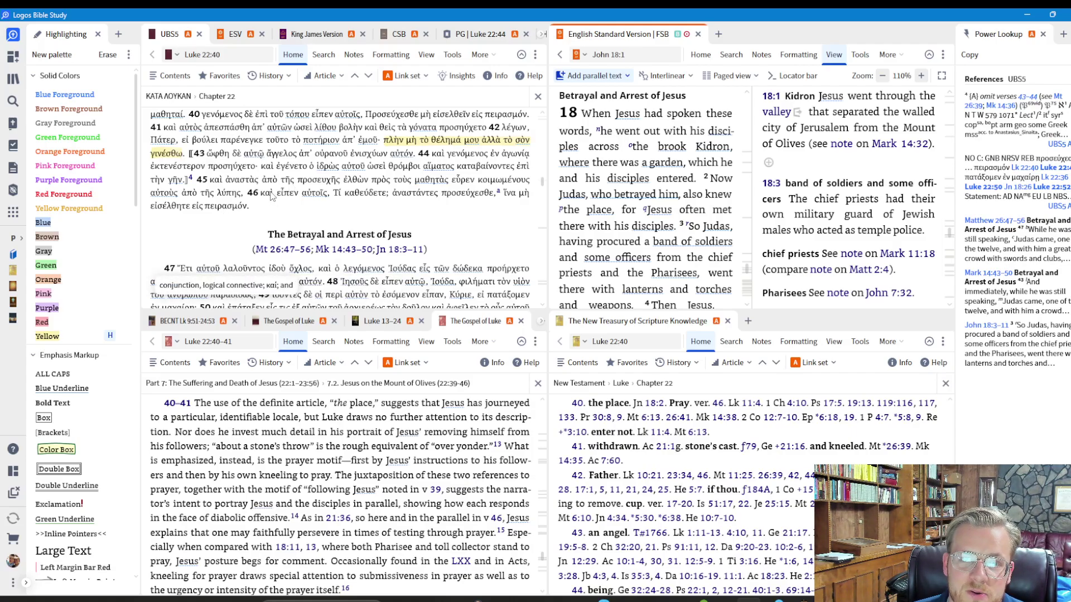
Step: Replace TSK with UBS5 as the parallel text alongside the ESV in Luke 22
left_click(236, 37)
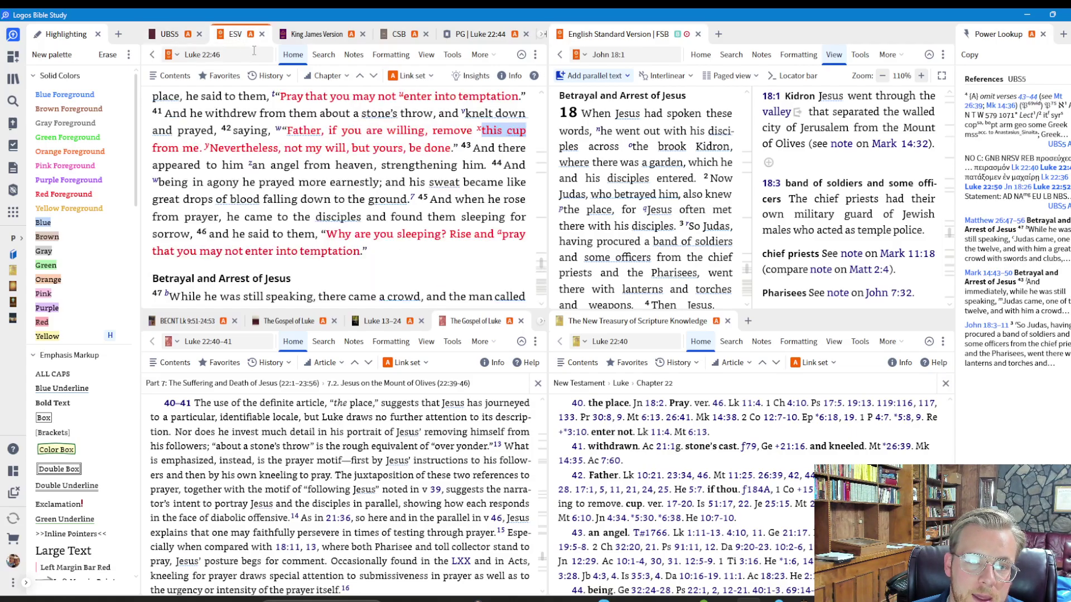
left_click(424, 56)
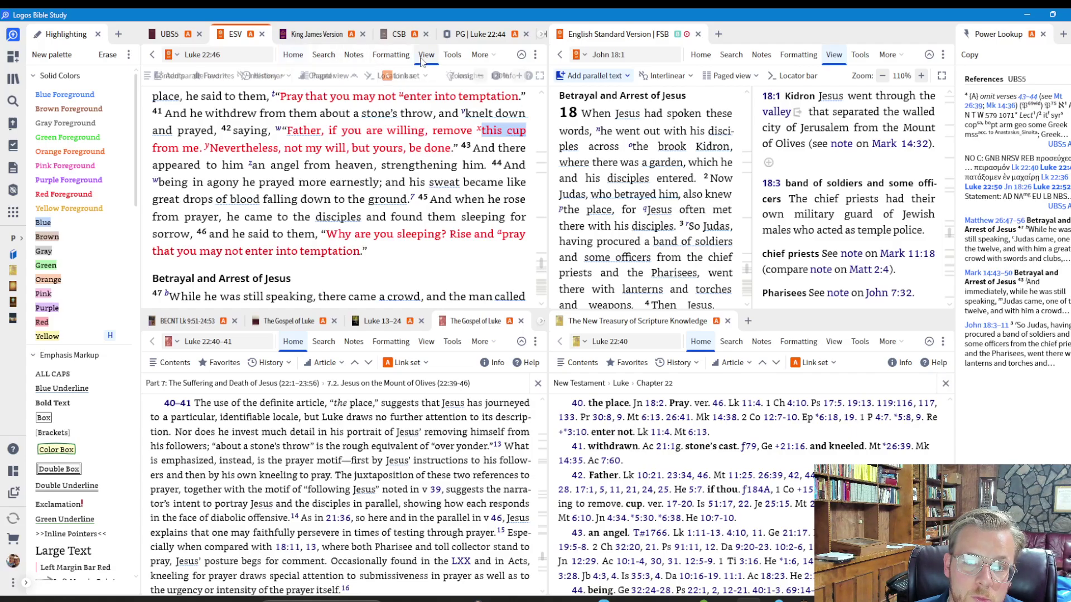
left_click(217, 76)
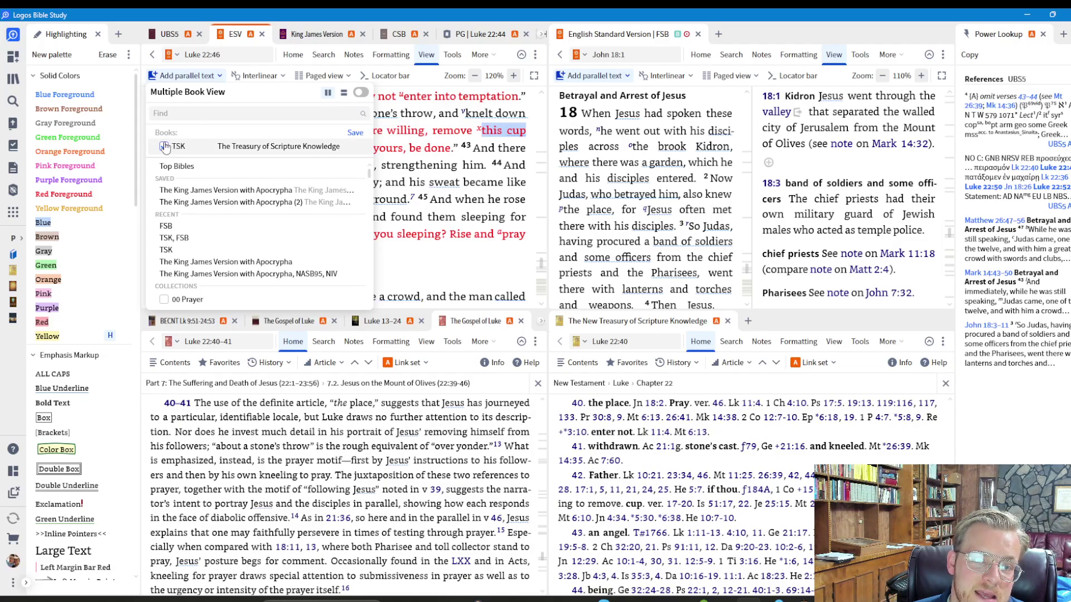
left_click(165, 147)
type("ub")
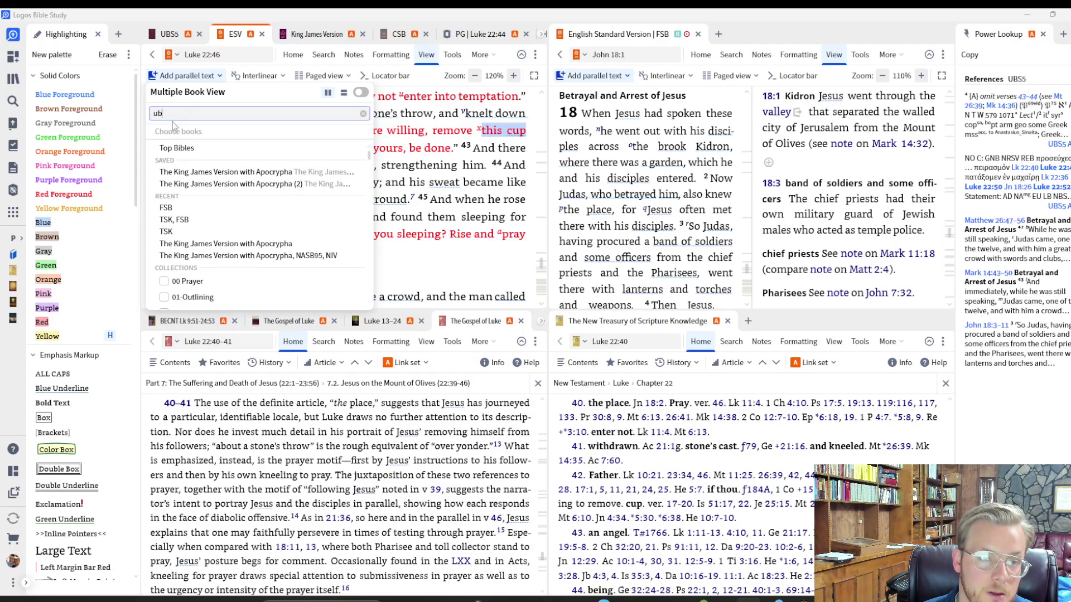
type("s")
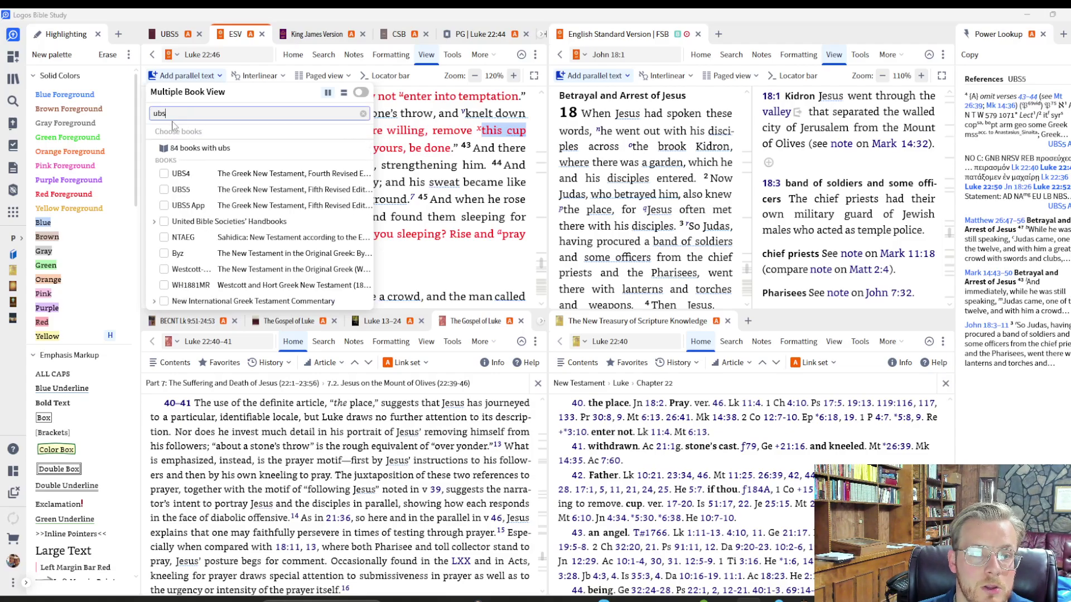
left_click(162, 191)
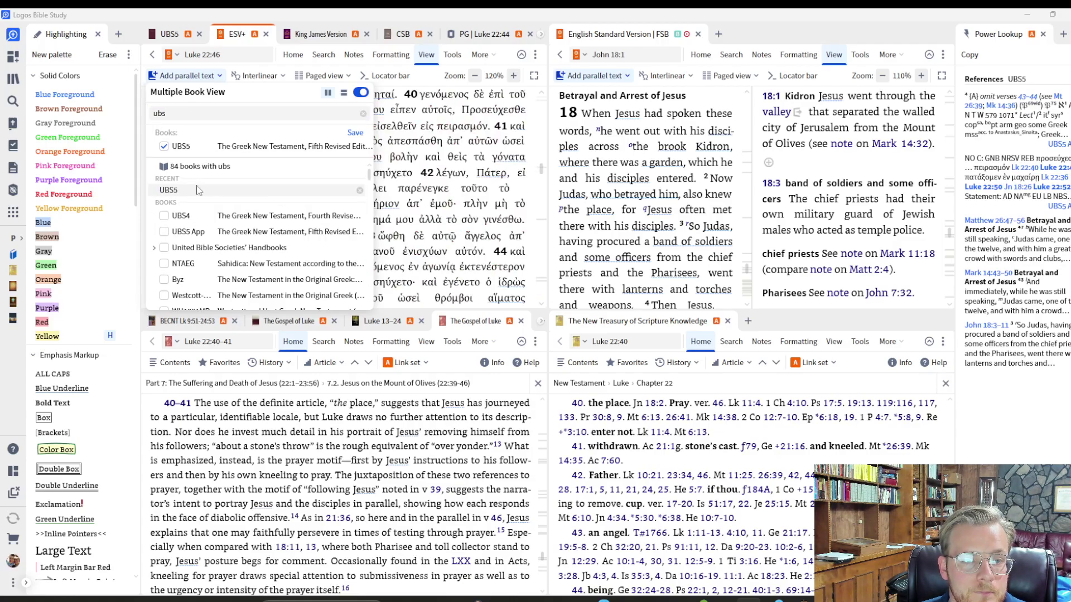
left_click(357, 134)
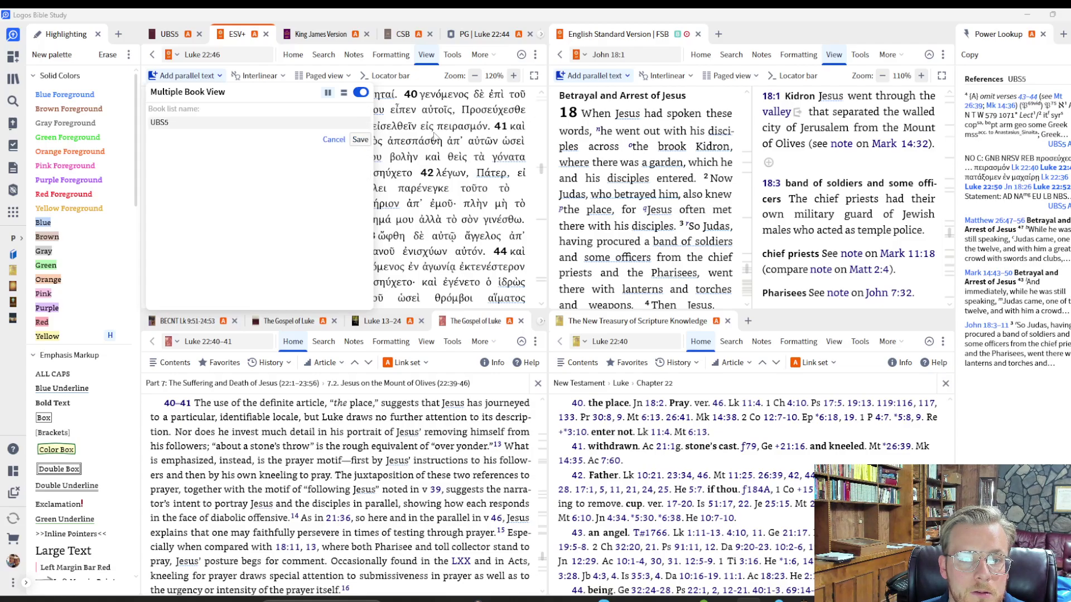
left_click(193, 77)
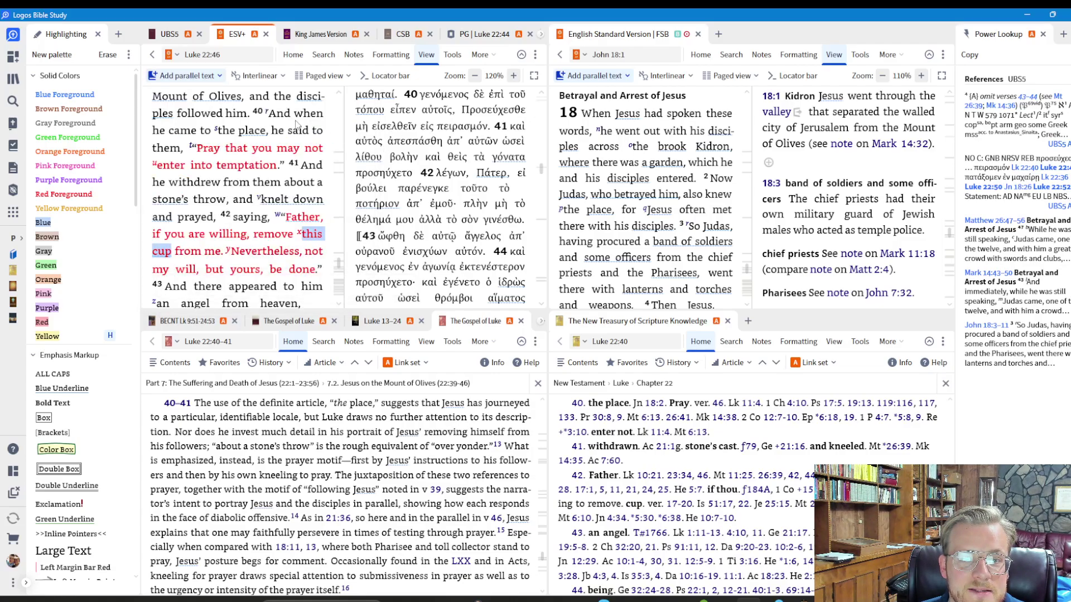
Step: Check that the ESV and the parallel Greek text follow each other through Luke 22:46, and close the separate UBS5 tab
scroll(321, 177, "down", 5)
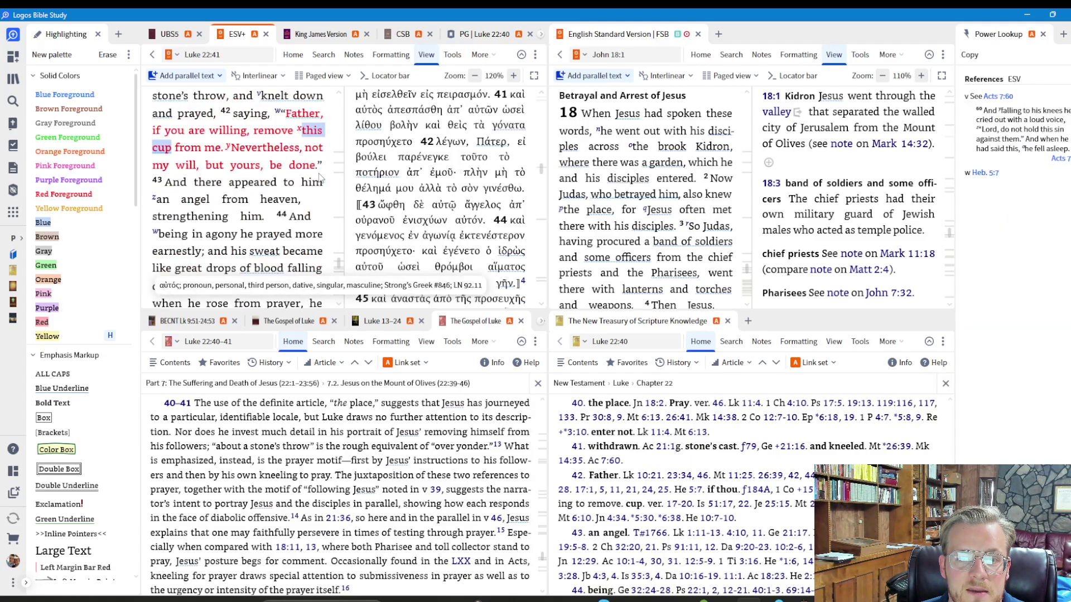
scroll(312, 186, "down", 3)
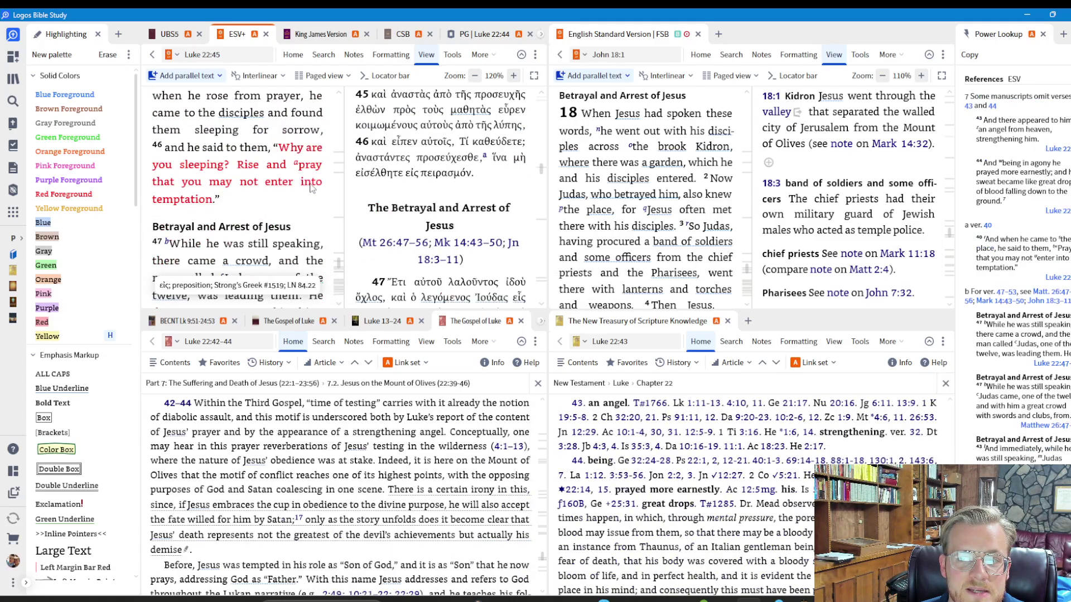
scroll(312, 188, "up", 3)
scroll(312, 188, "up", 2)
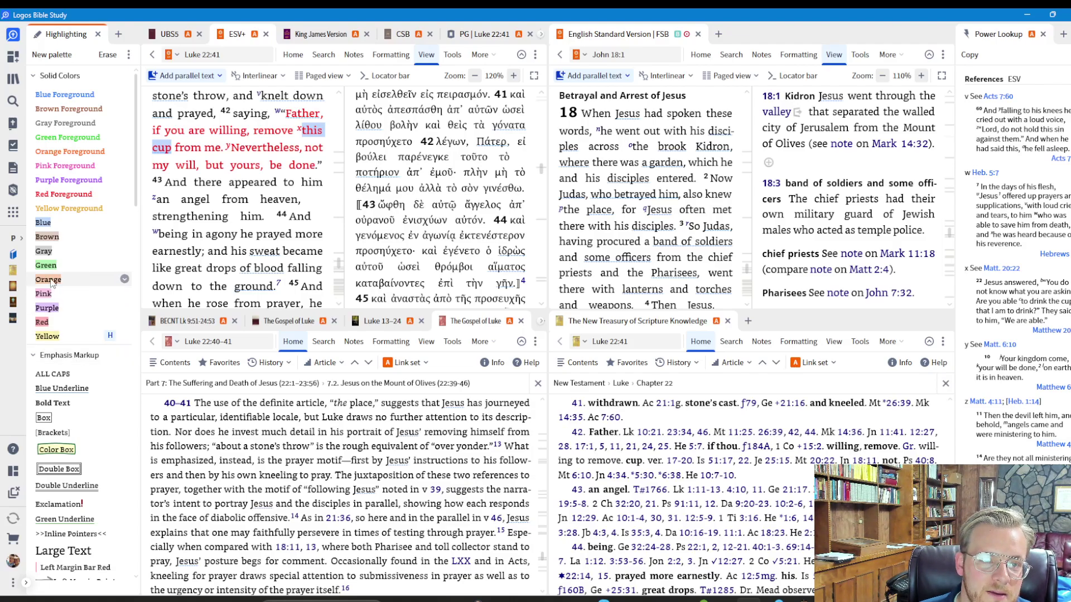
left_click(199, 34)
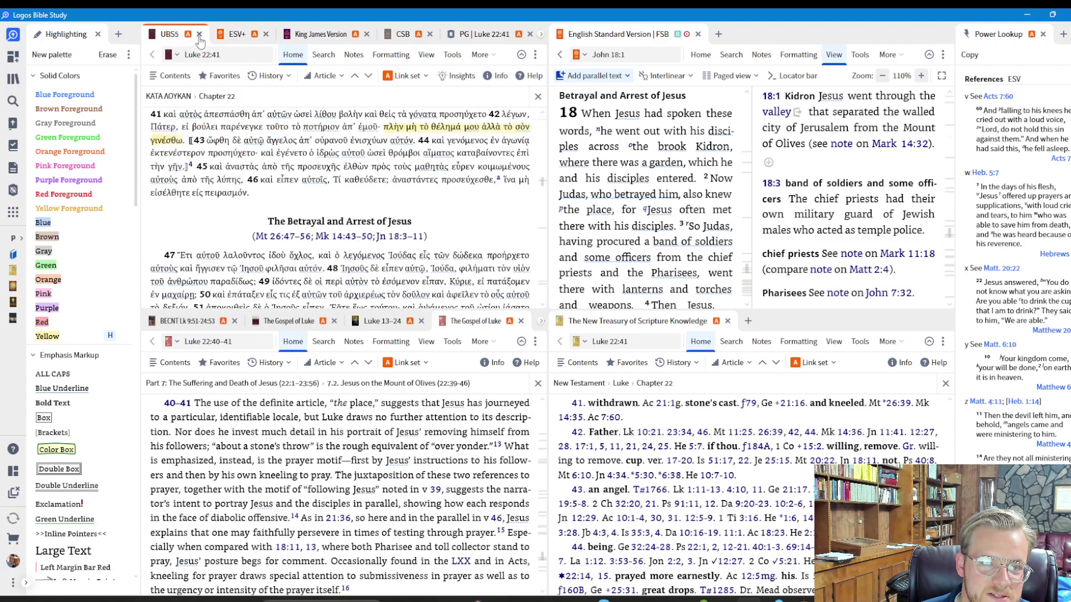
Step: Save the current arrangement as a named layout called "Basic Study"
left_click(15, 474)
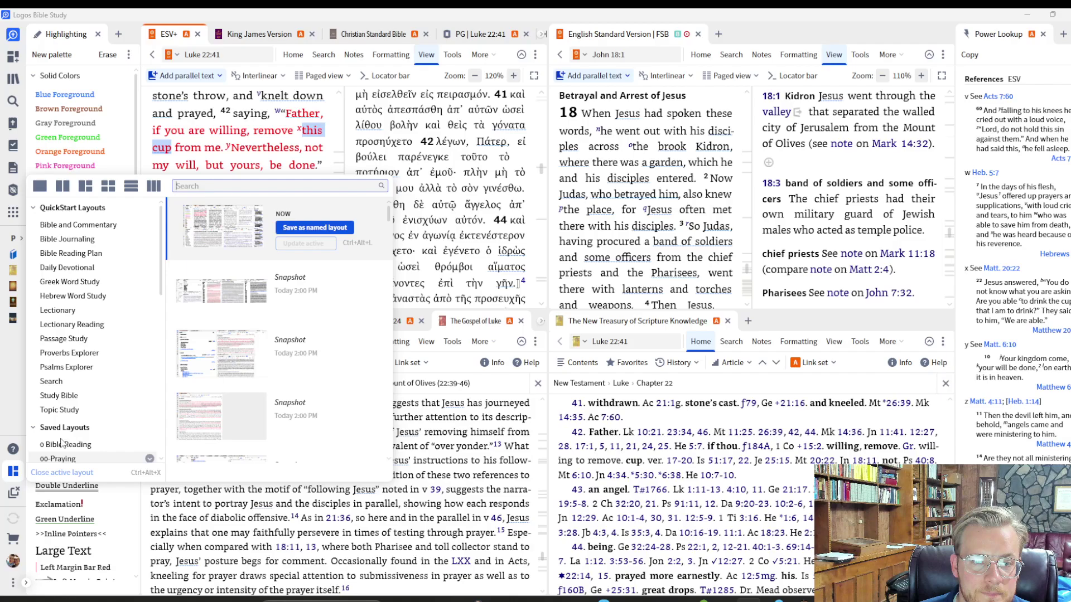
left_click(298, 226)
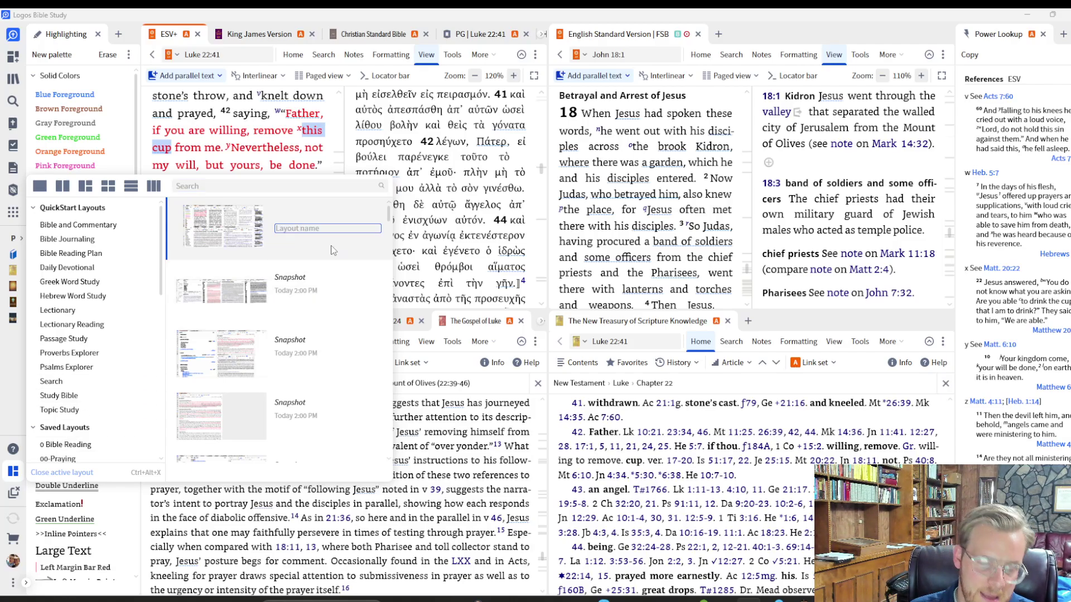
type("Basic Study")
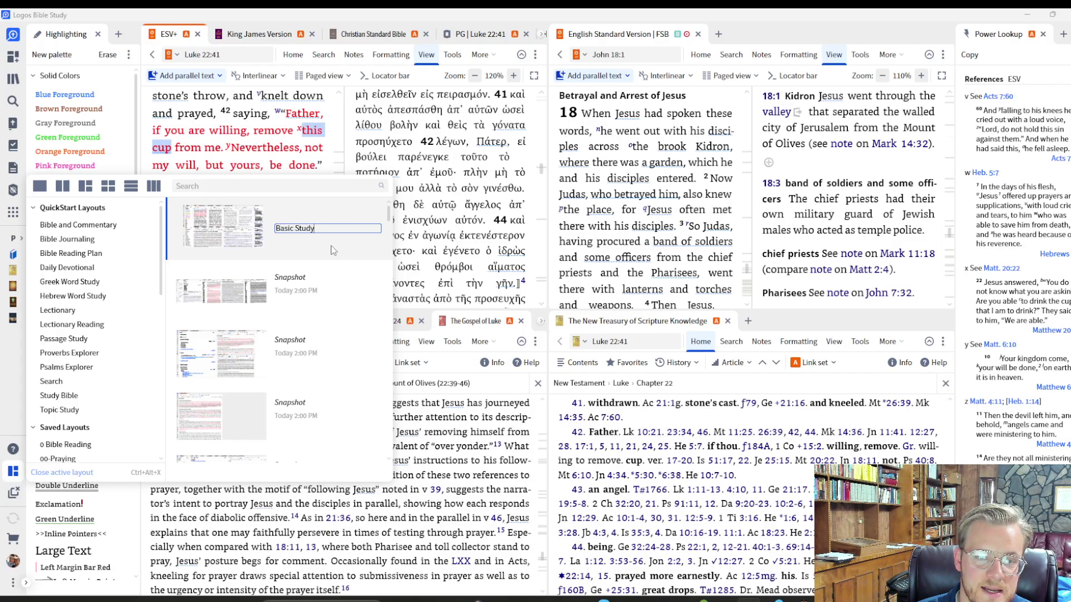
key("Return")
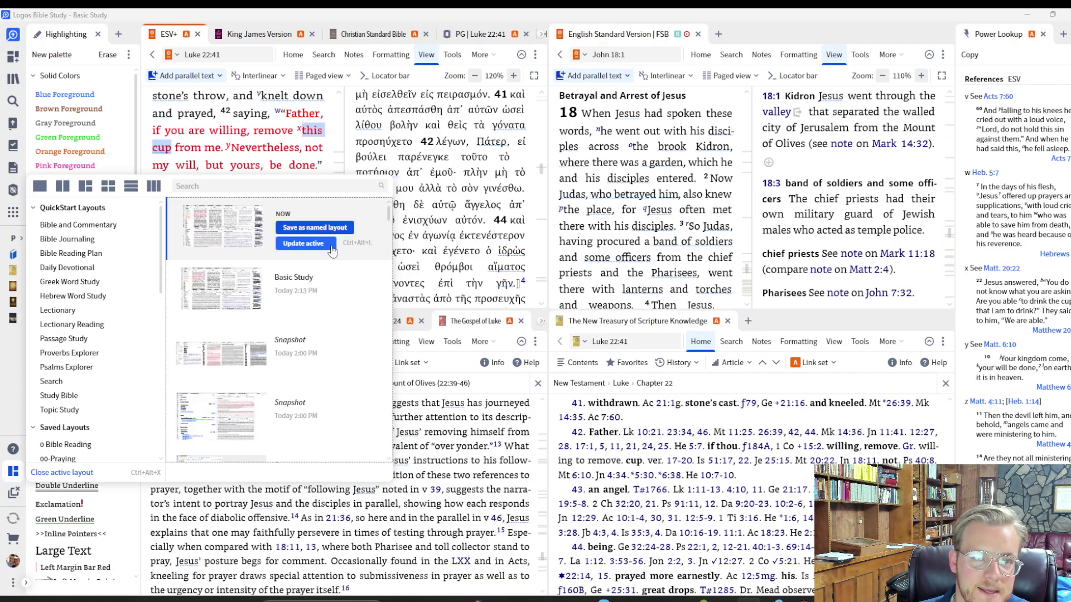
mouse_move(301, 275)
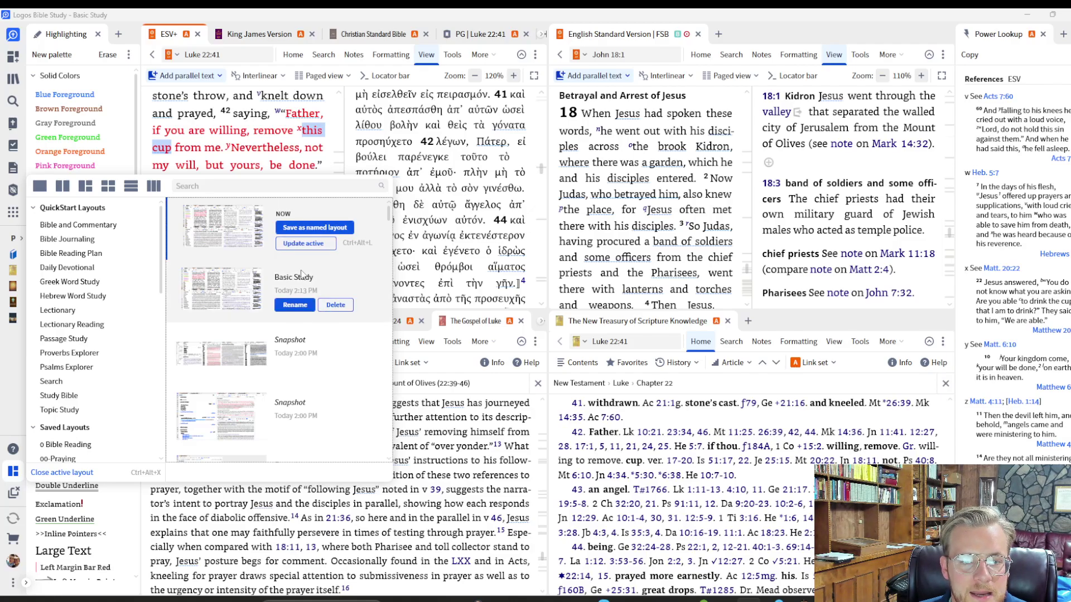
left_click(416, 188)
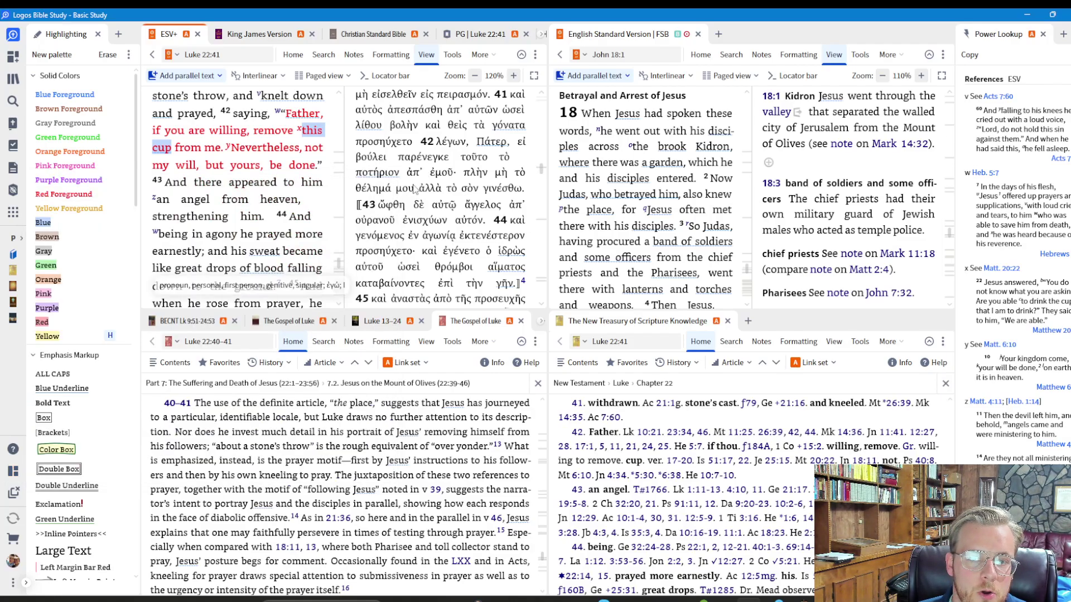
Step: Advance the linked Gospel of Luke commentary to Luke 22:42–44 and look through the commentaries in the Passage Guide
scroll(415, 190, "down", 8)
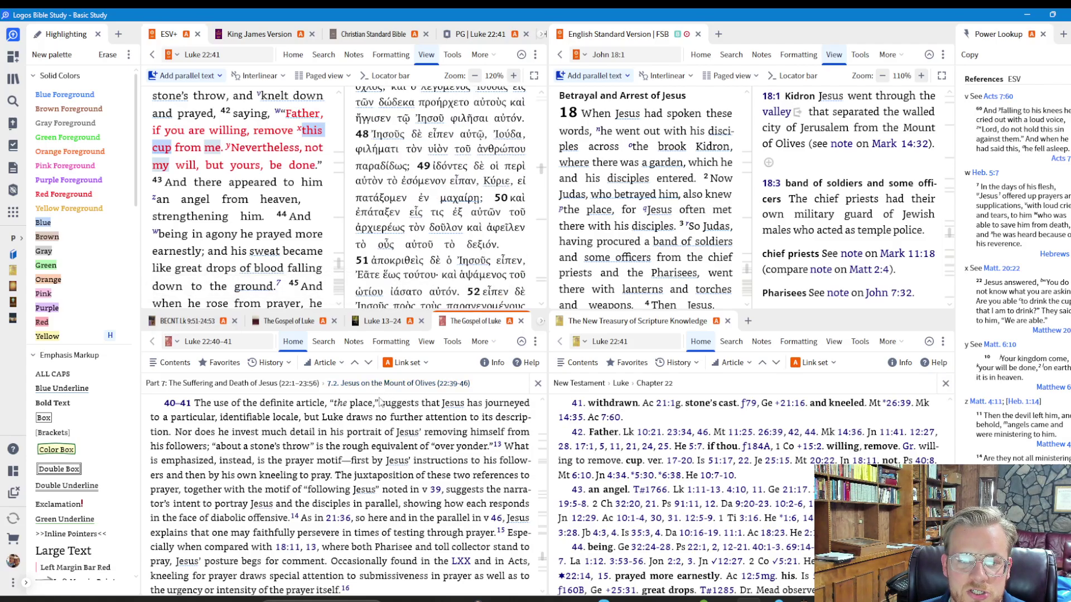
scroll(351, 444, "down", 3)
scroll(351, 444, "down", 1)
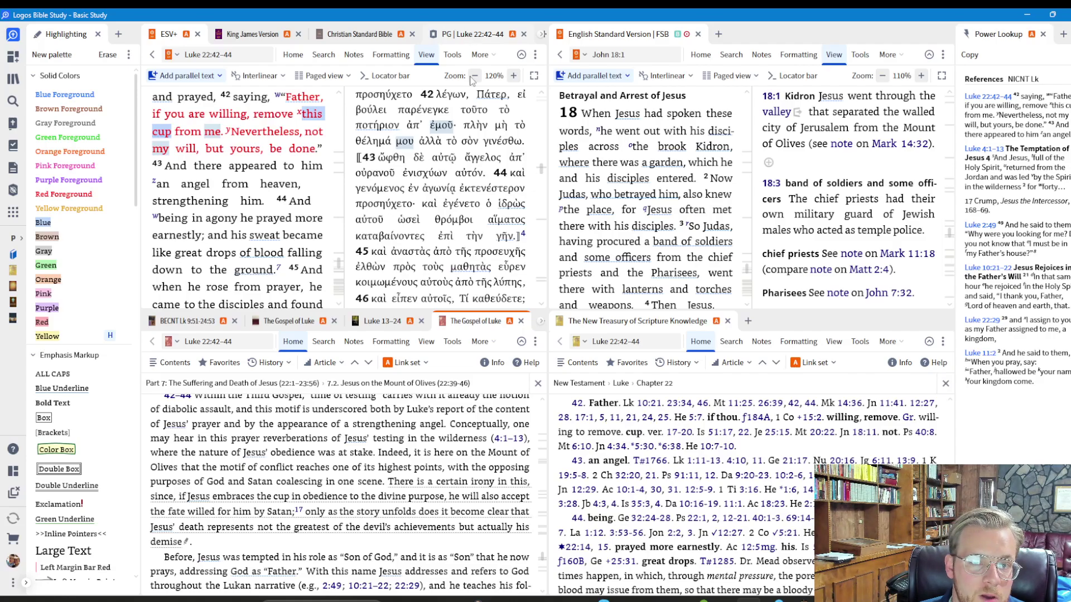
left_click(474, 35)
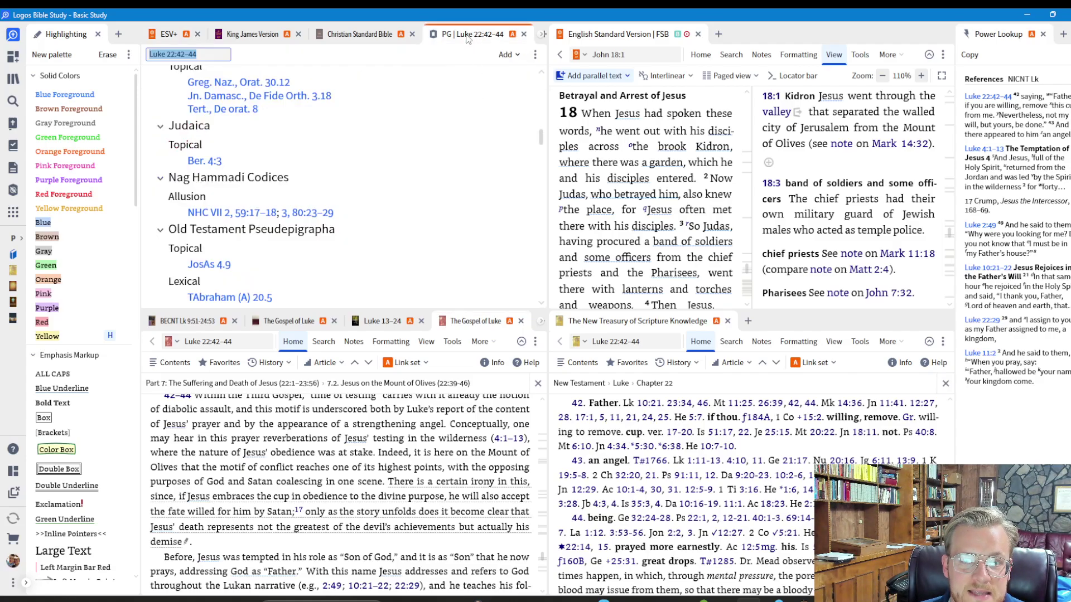
scroll(371, 170, "up", 5)
scroll(371, 170, "down", 10)
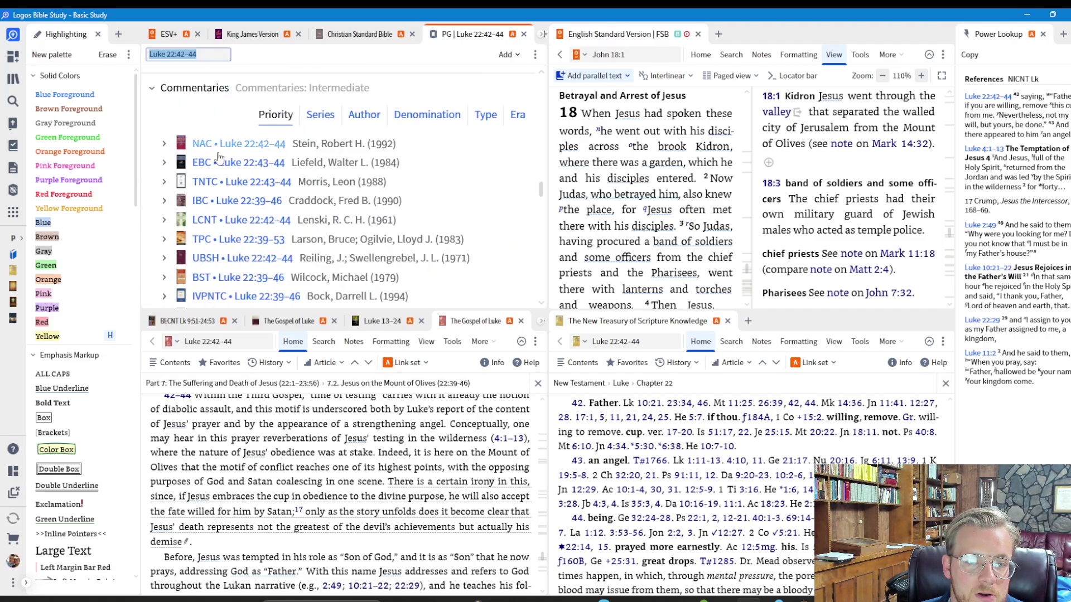
Step: Open the IBC commentary on Luke 22:39–46 from the Passage Guide and assign it to link set A
left_click(237, 201)
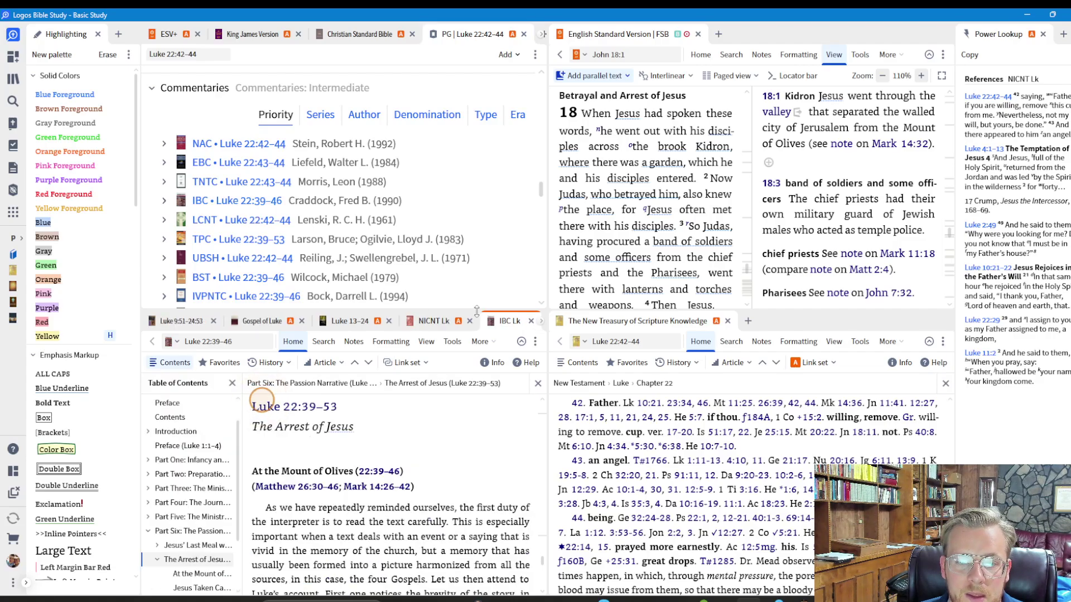
left_click(404, 363)
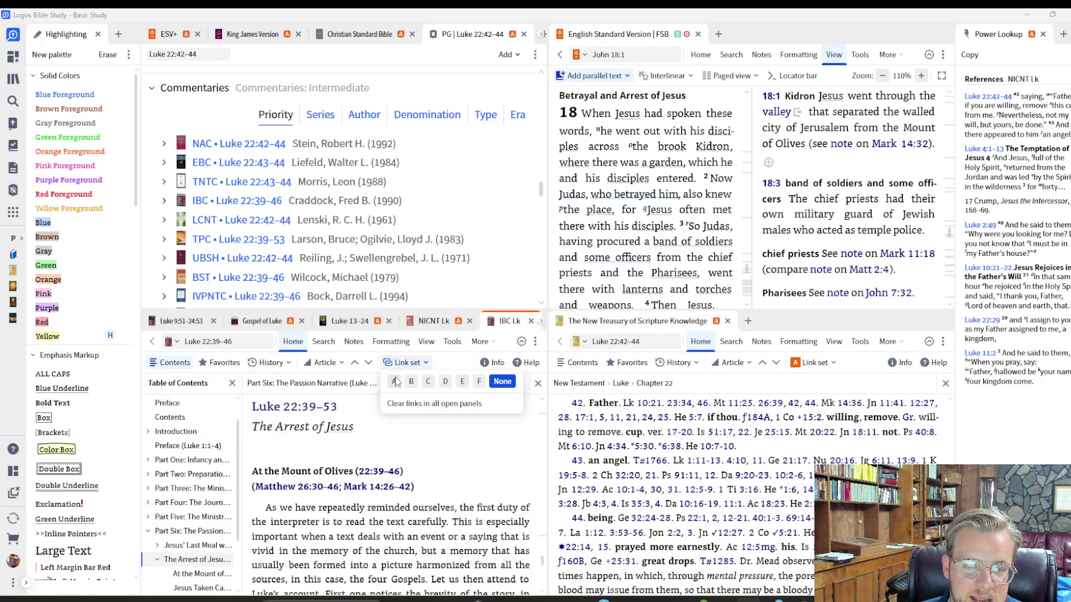
left_click(396, 381)
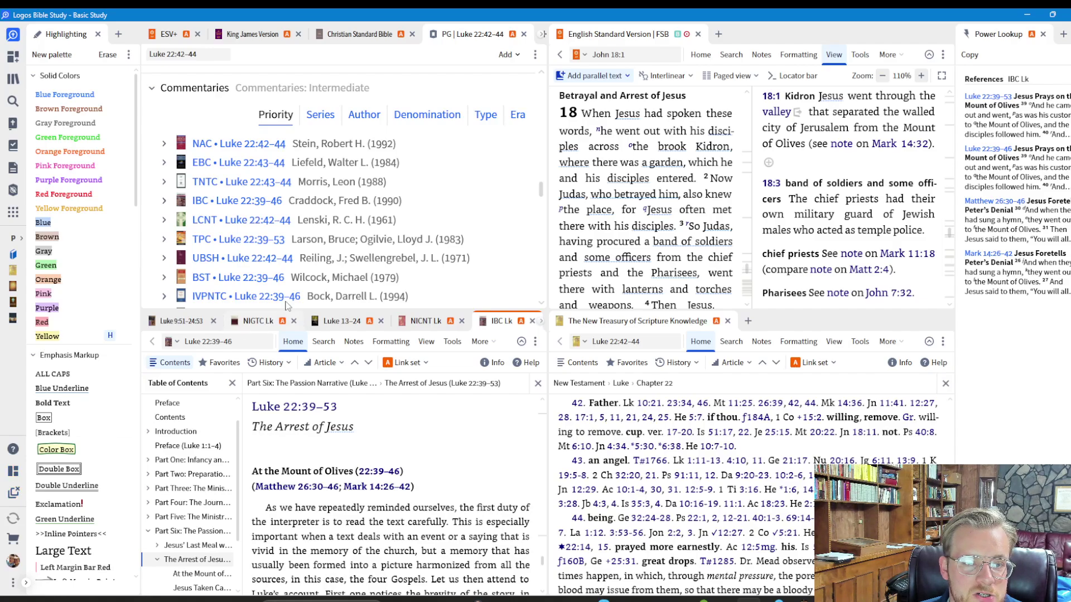
Step: Return to the ESV and update the saved "Basic Study" layout with the current arrangement
left_click(179, 34)
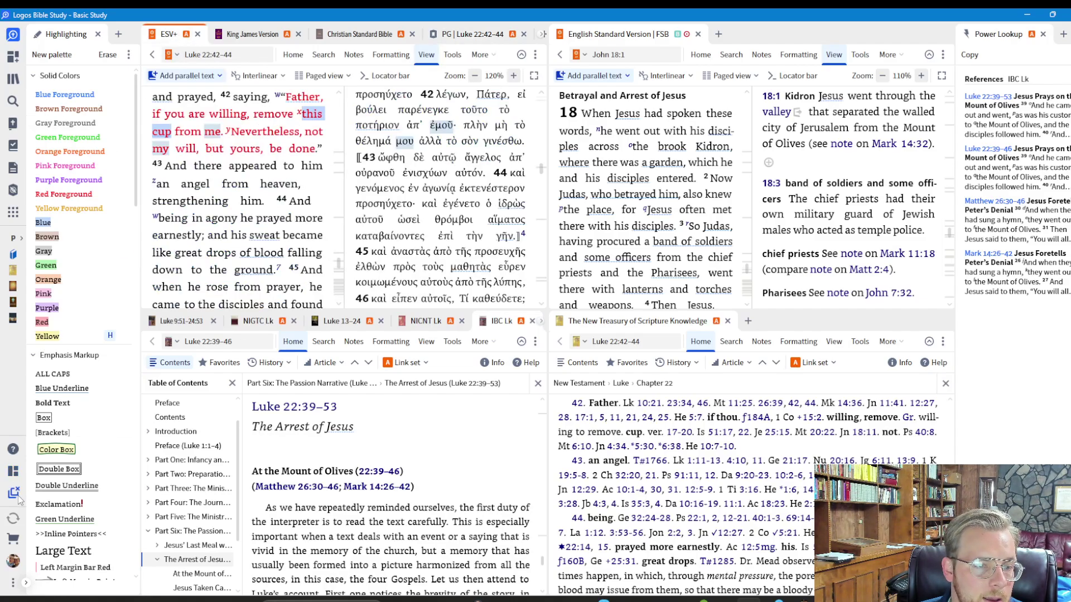
left_click(13, 474)
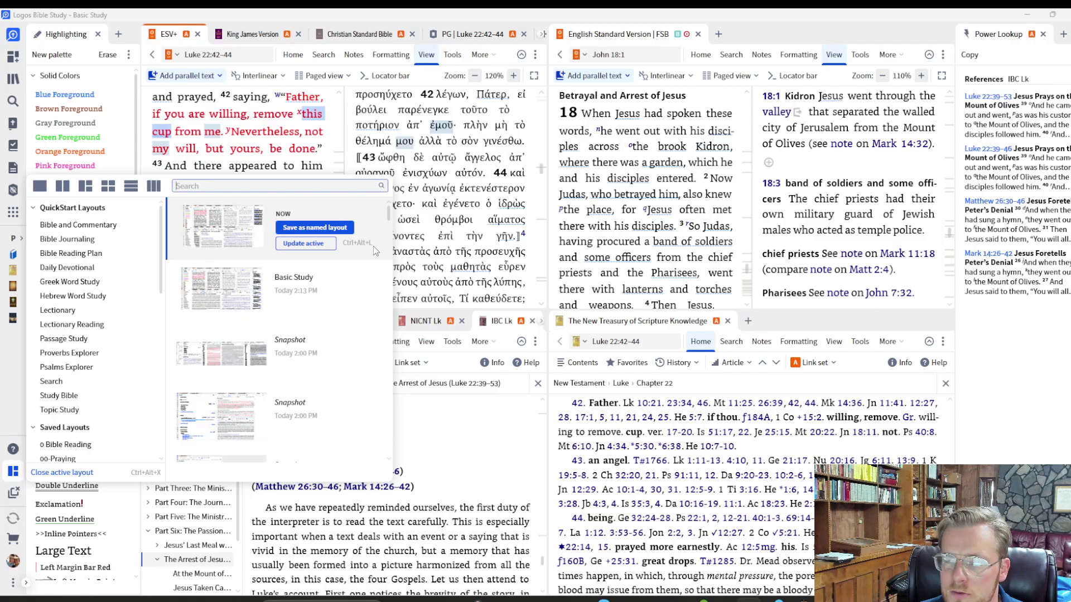
left_click(321, 245)
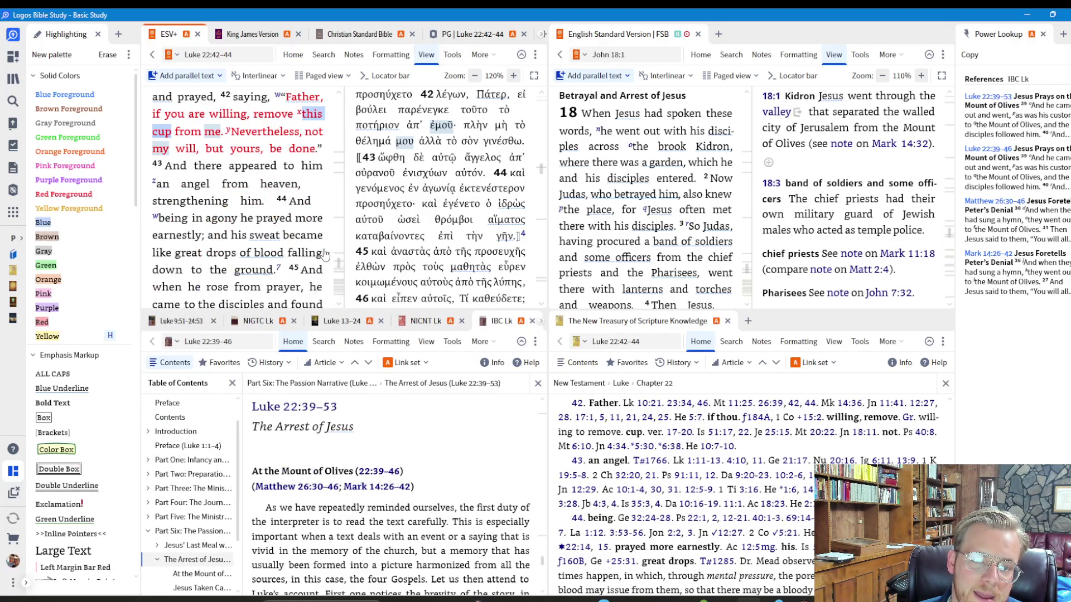
Step: Advance the ESV to Luke 22:61 and check that the linked commentary, cross references and Power Lookup follow
scroll(348, 241, "down", 10)
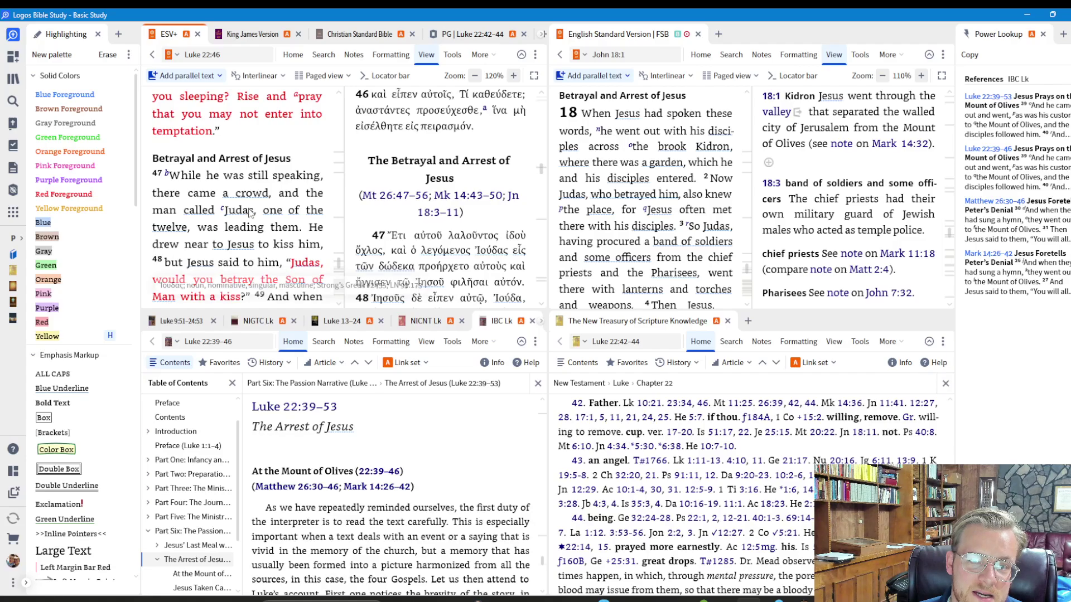
scroll(252, 211, "down", 8)
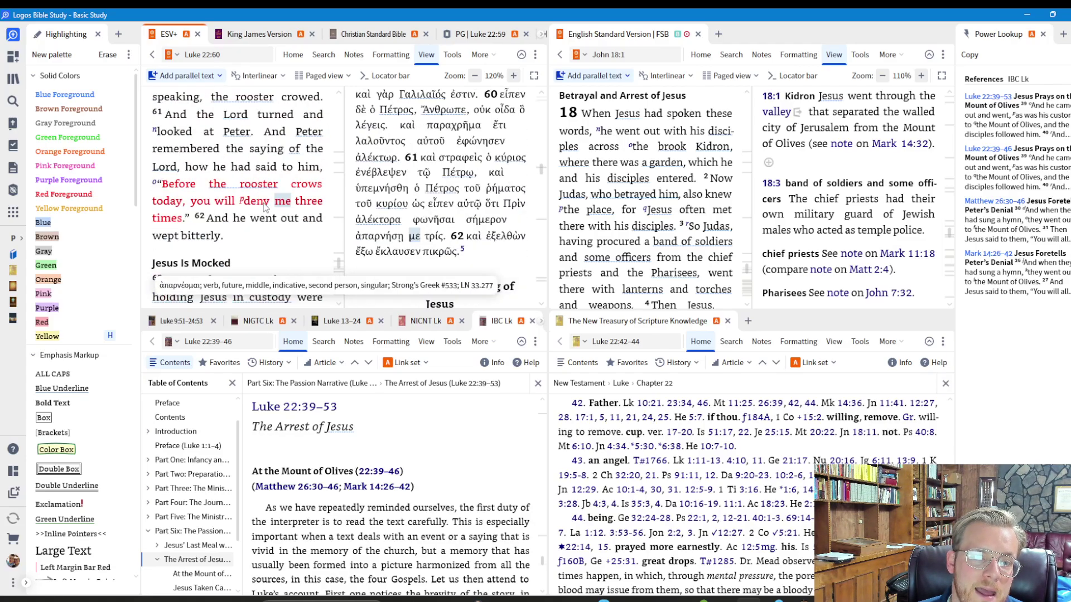
scroll(264, 207, "down", 1)
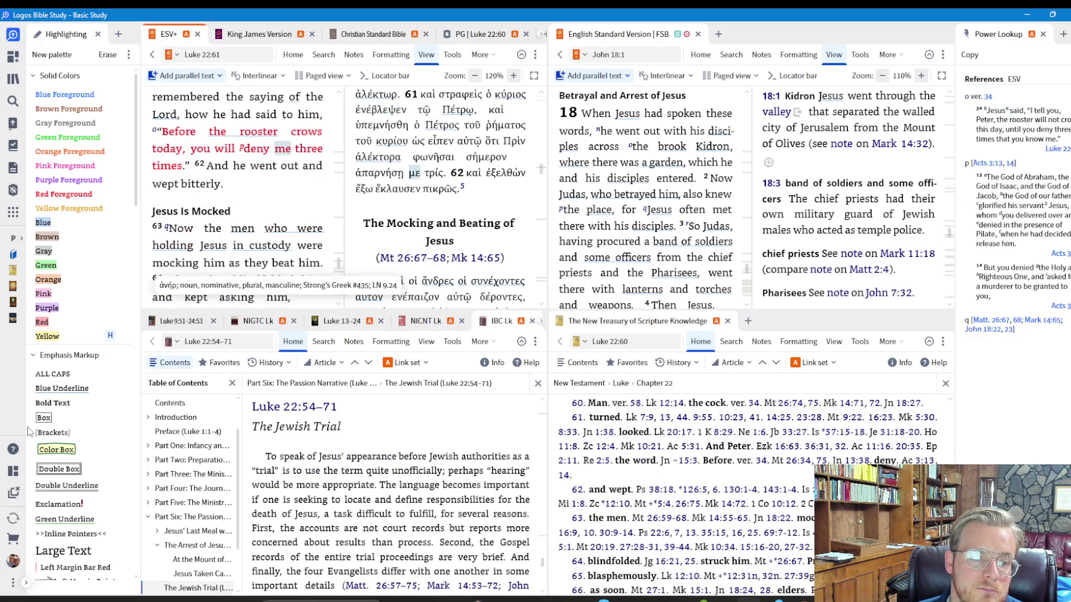
left_click(13, 472)
left_click(17, 471)
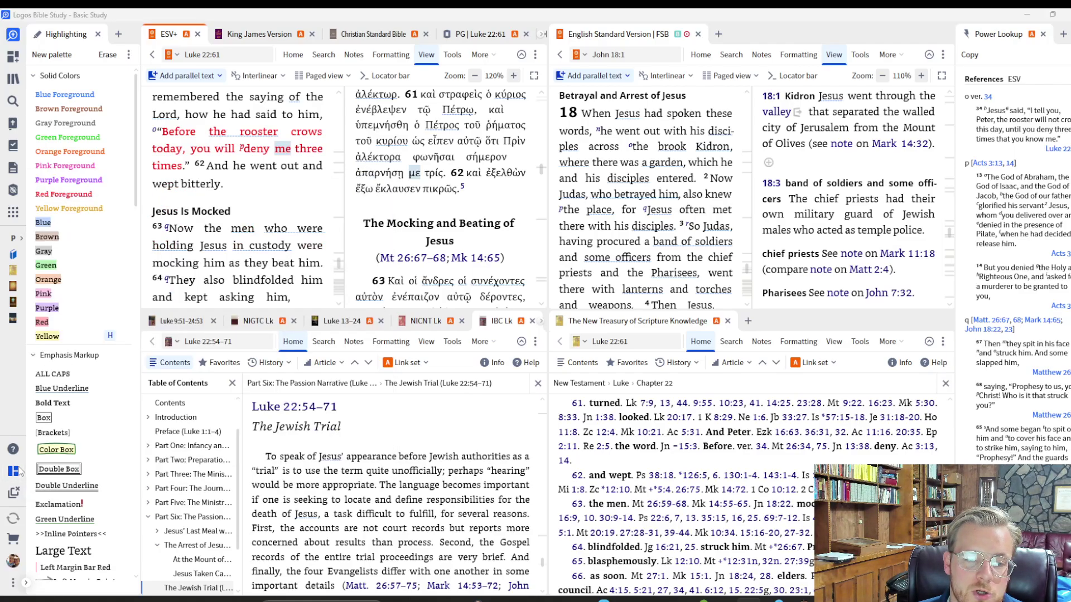
left_click(18, 472)
left_click(410, 470)
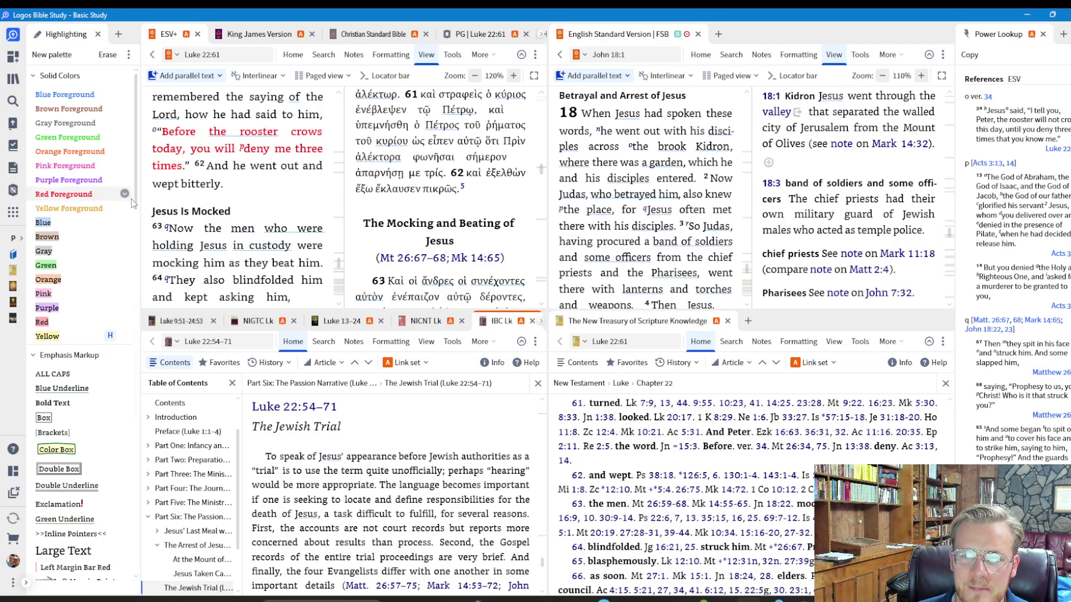
Step: Advance the ESV to Luke 23:1 and check the same passage in the linked King James Version and Christian Standard Bible
scroll(307, 187, "down", 6)
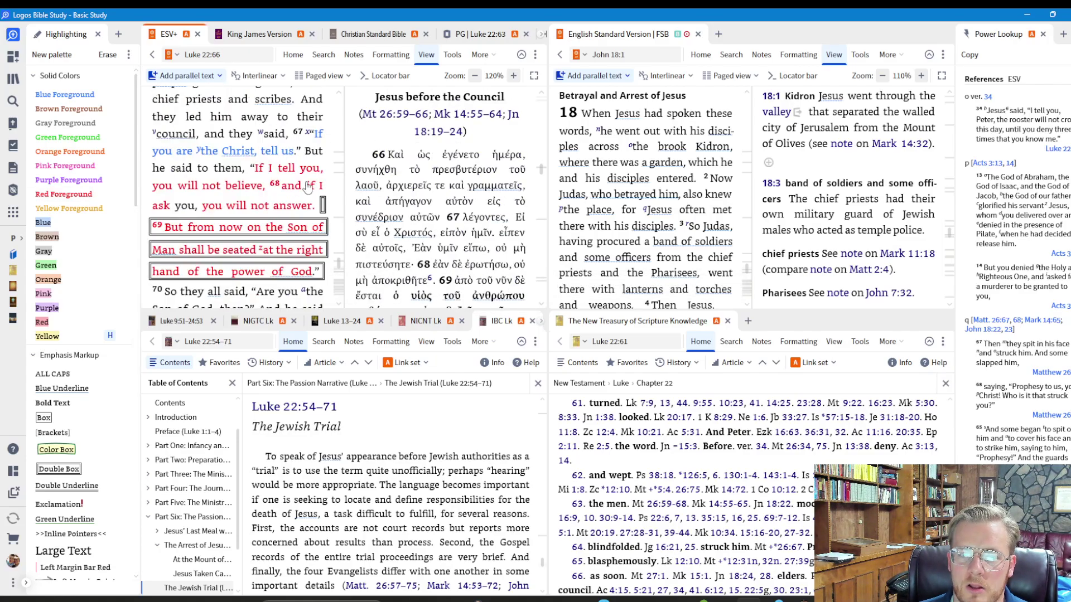
scroll(308, 188, "down", 6)
scroll(267, 208, "up", 3)
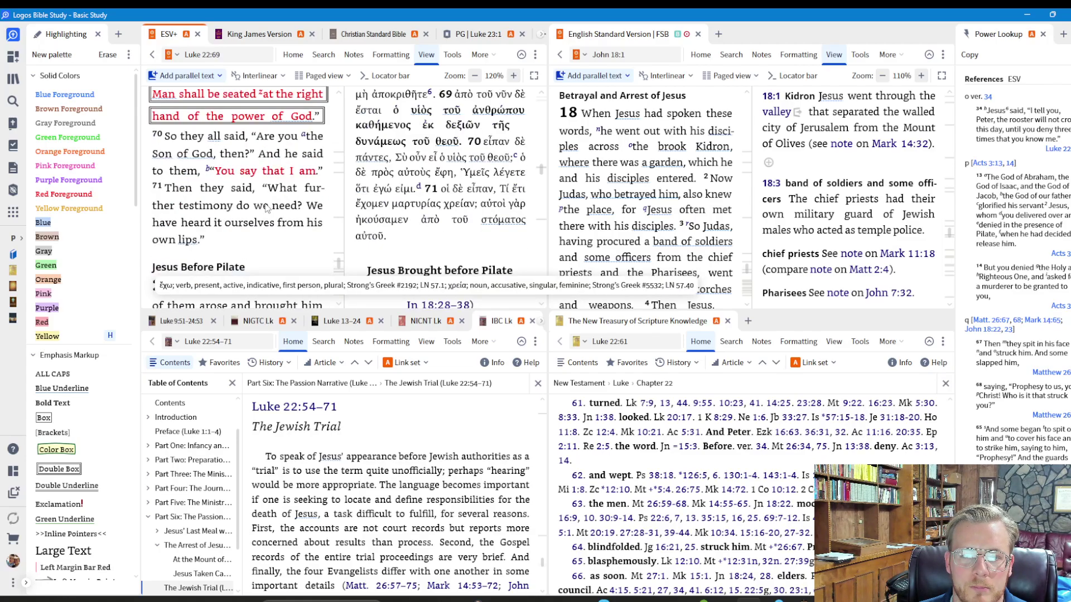
scroll(267, 208, "down", 4)
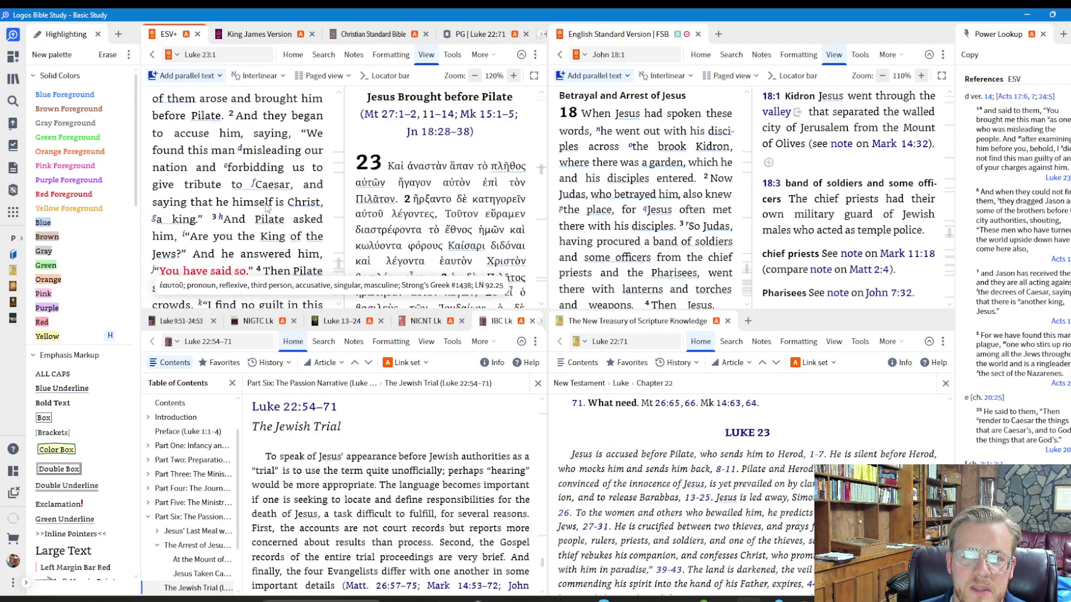
scroll(267, 208, "up", 1)
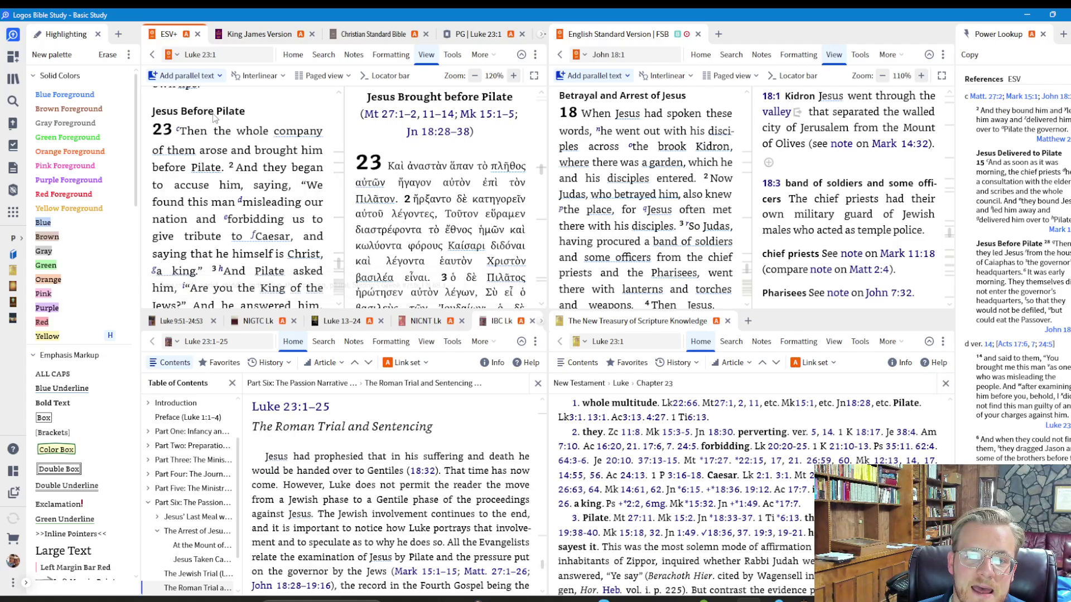
left_click(264, 35)
left_click(169, 36)
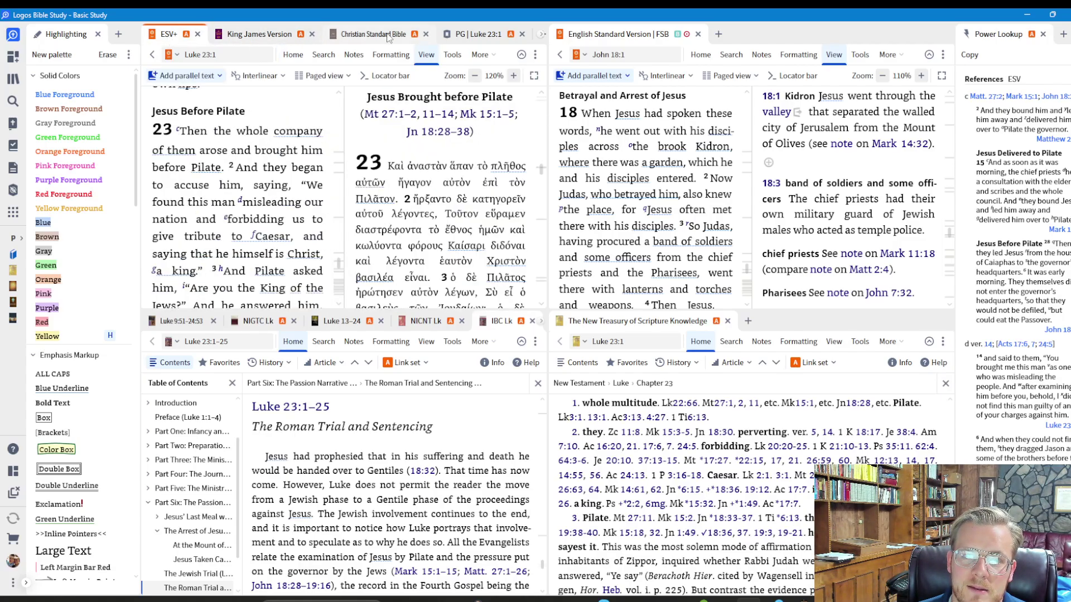
left_click(373, 34)
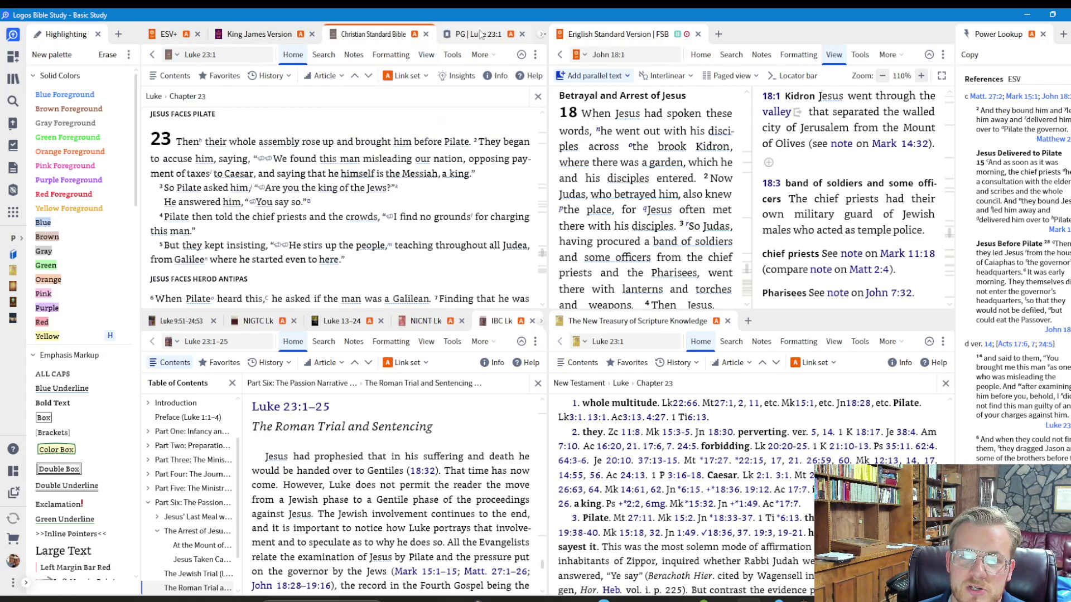
left_click(183, 37)
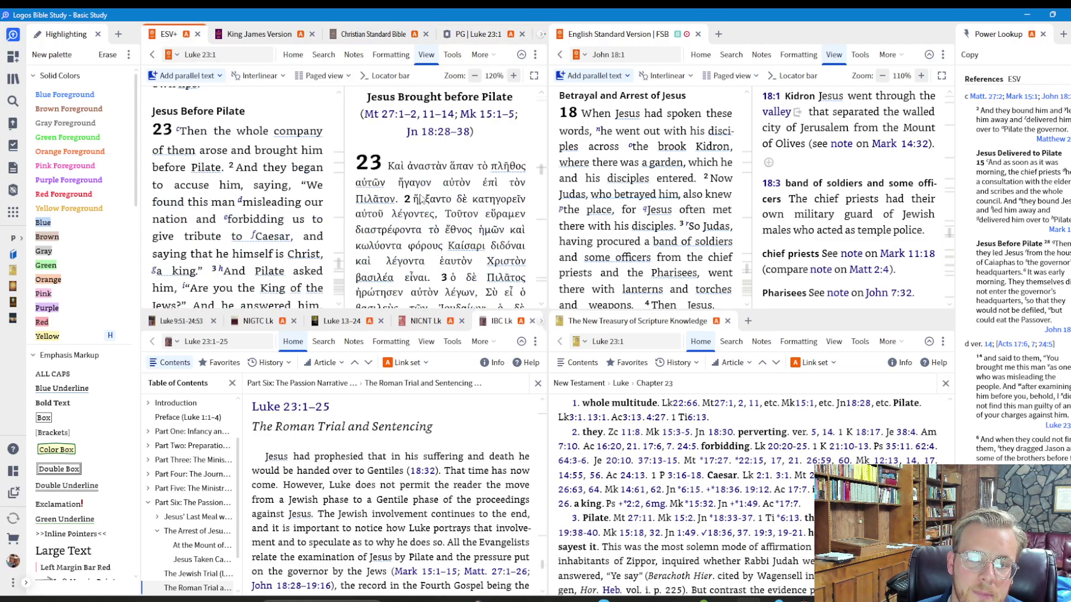
Step: Read ahead in the parallel Greek text to Luke 23:39, then advance the ESV to Luke 23:8 to realign both columns
scroll(422, 198, "down", 3)
scroll(422, 198, "down", 15)
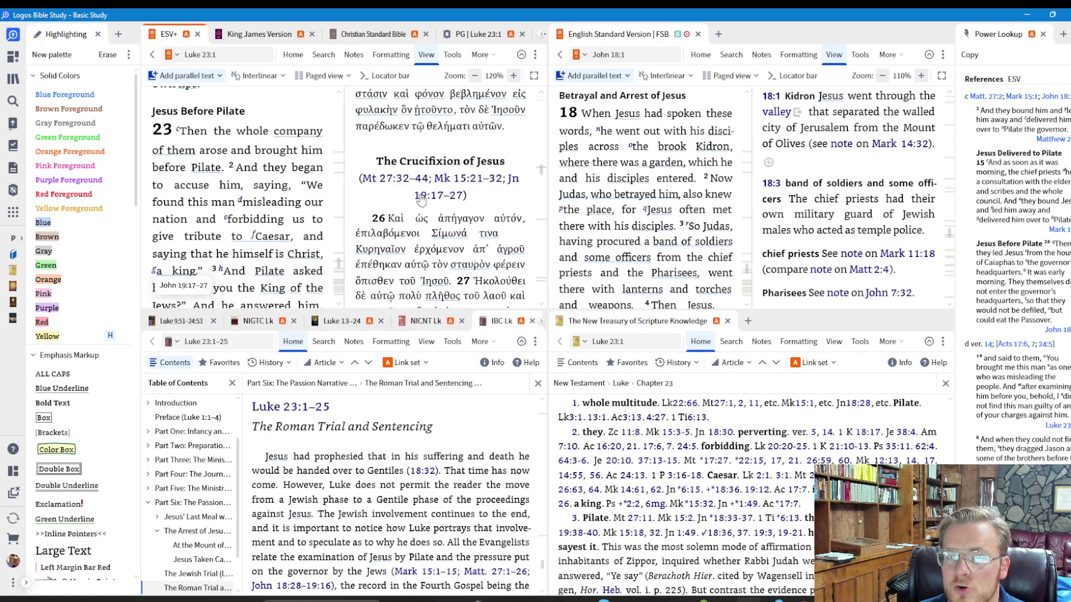
scroll(422, 198, "down", 12)
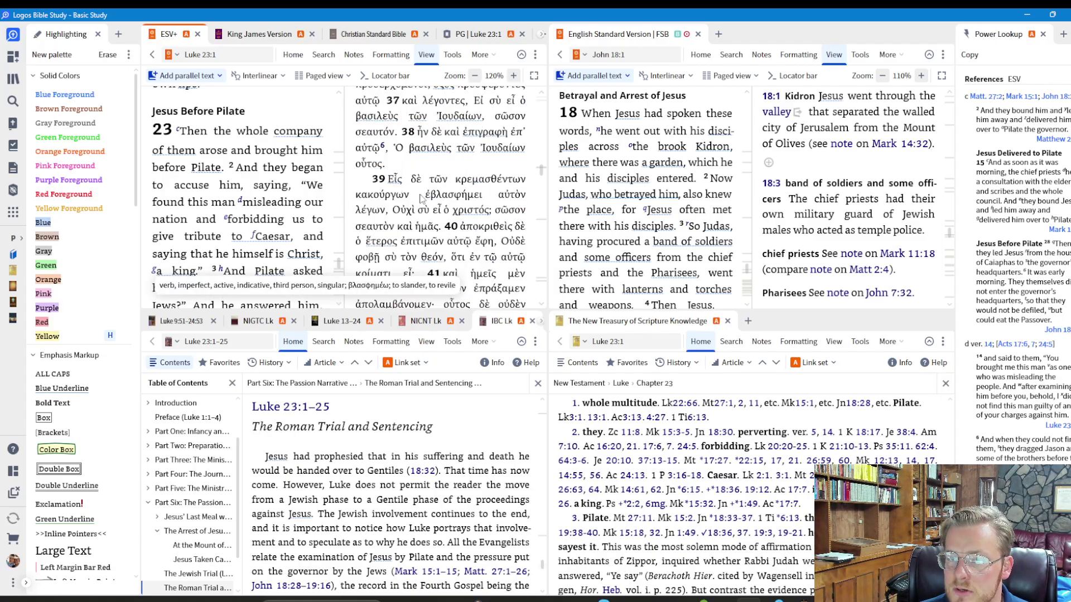
scroll(226, 179, "down", 6)
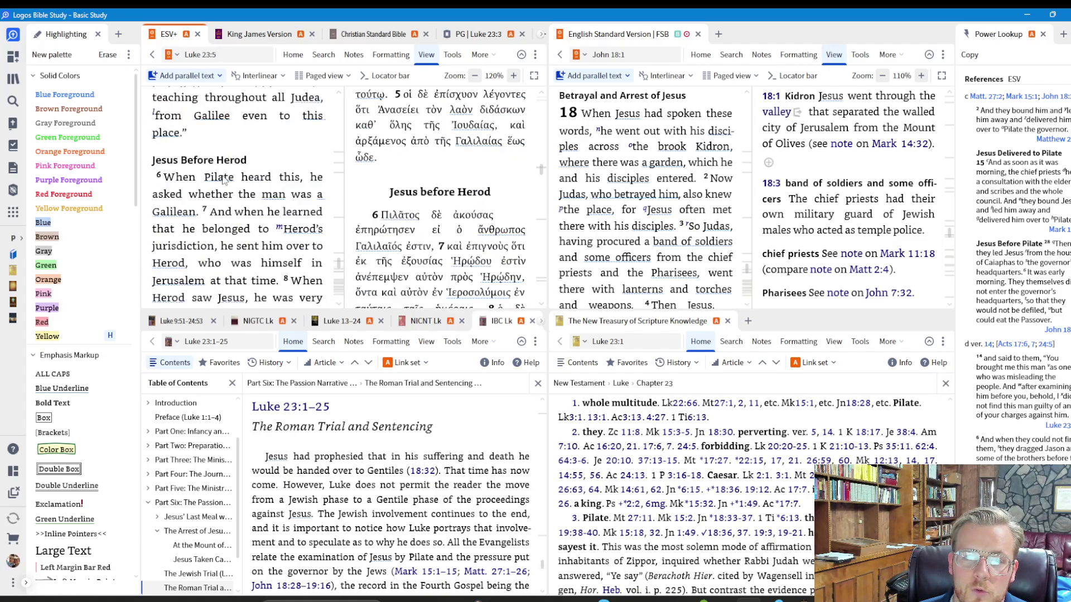
scroll(226, 179, "up", 5)
scroll(226, 178, "down", 3)
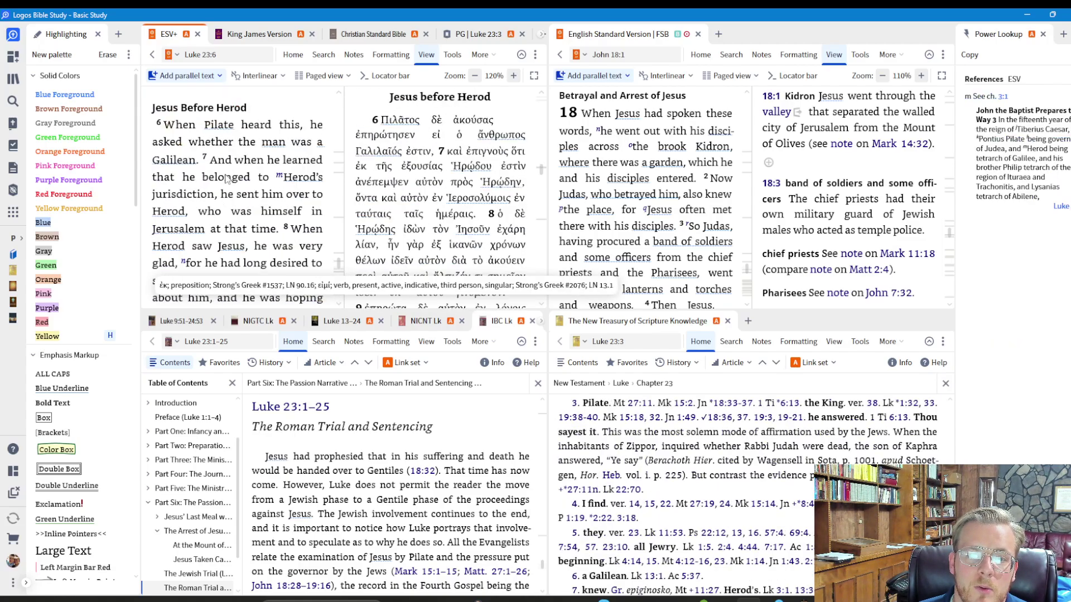
scroll(226, 179, "down", 4)
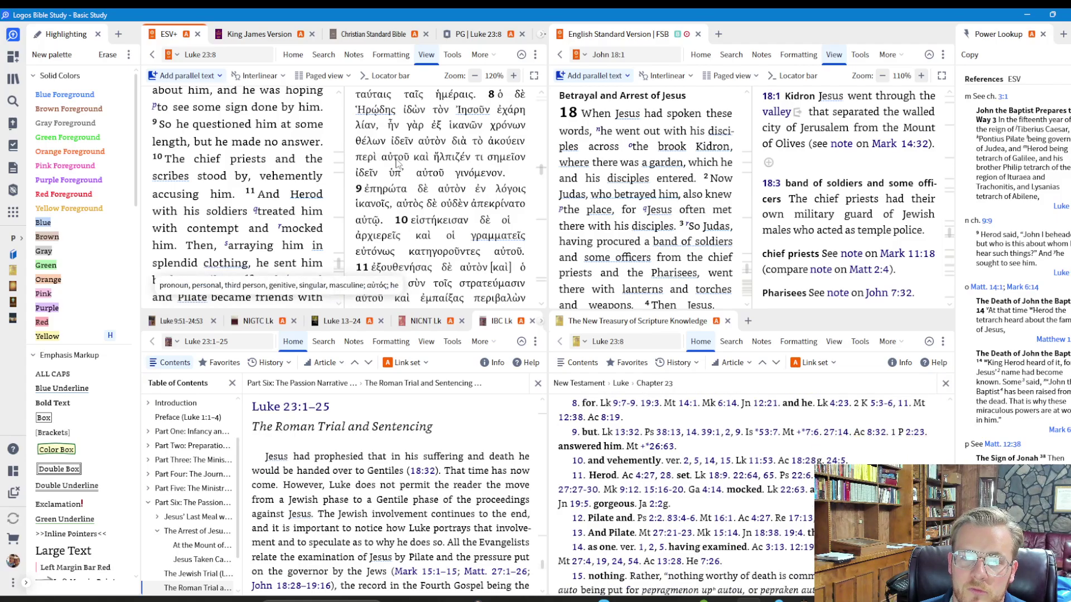
Step: Compare moving the Greek column on its own with moving the ESV, advancing the ESV to Luke 23:12
scroll(389, 168, "down", 3)
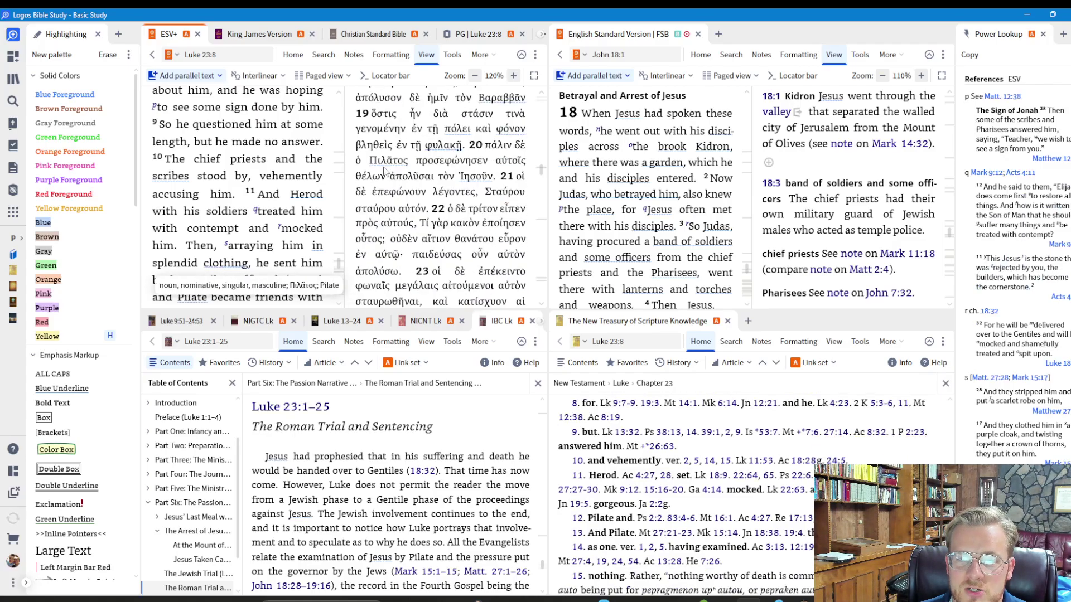
scroll(384, 171, "up", 5)
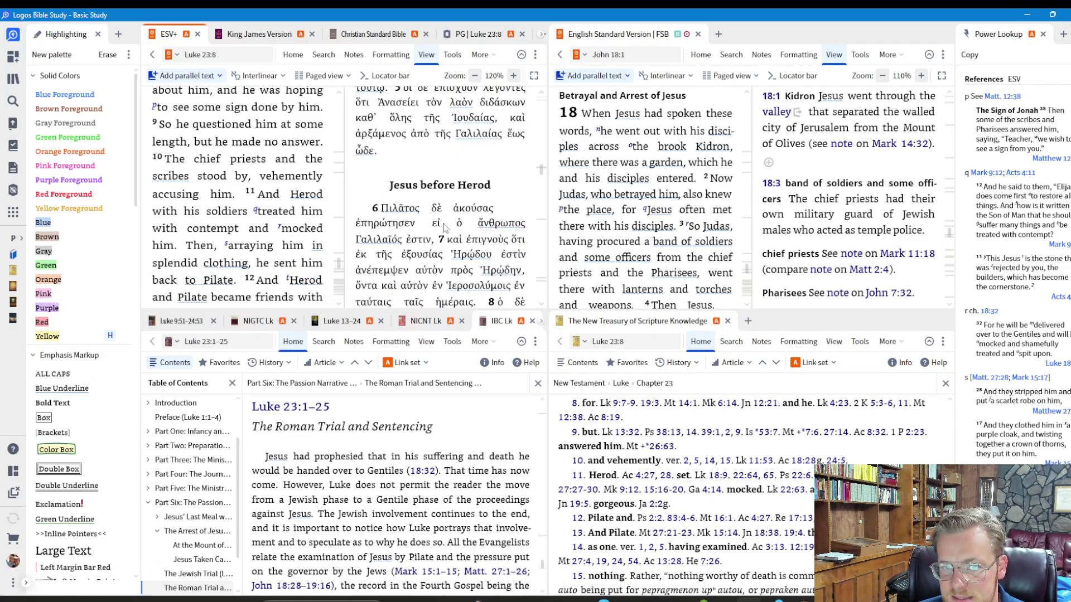
scroll(444, 228, "down", 3)
scroll(253, 184, "down", 3)
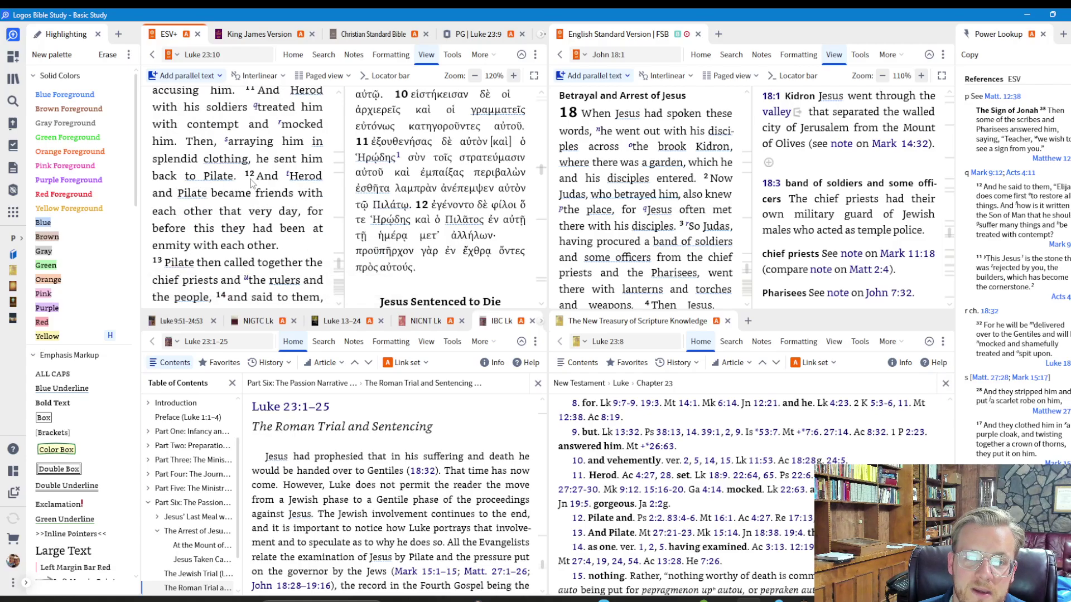
scroll(252, 184, "down", 3)
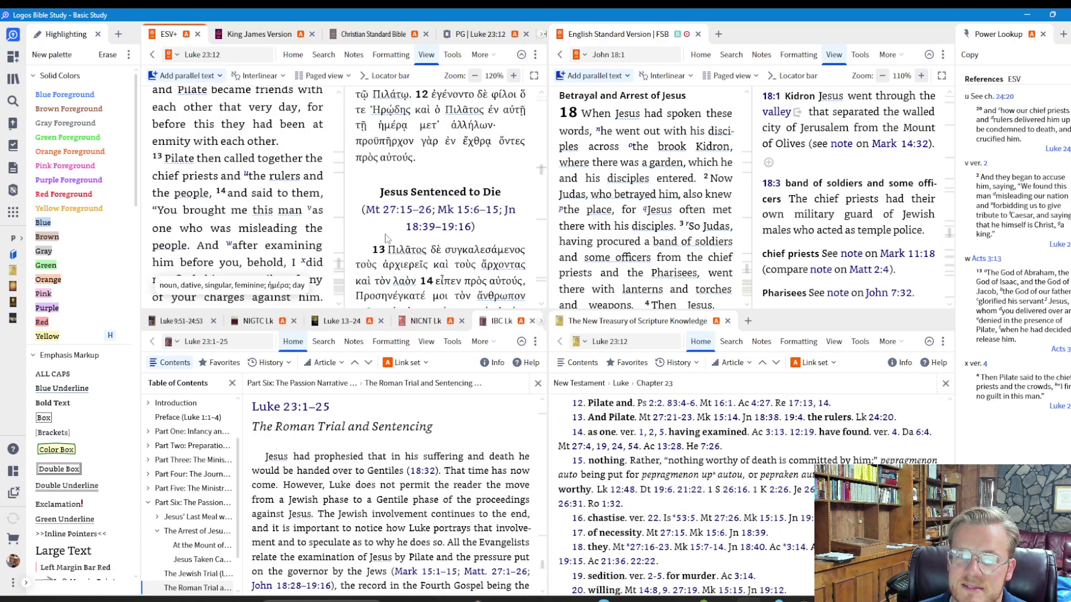
mouse_move(378, 221)
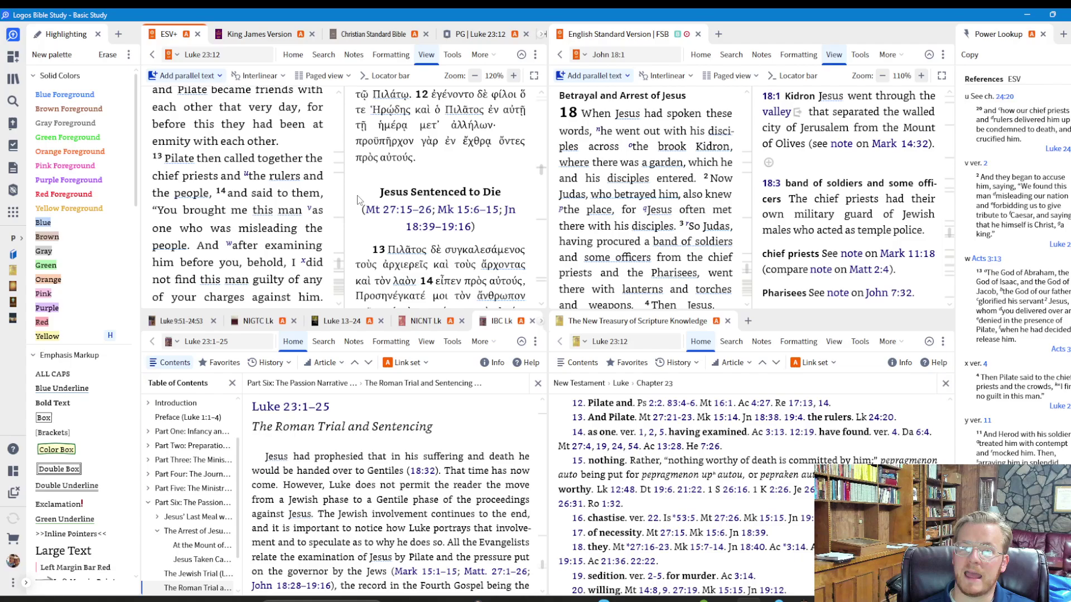
scroll(387, 216, "up", 4)
scroll(387, 217, "up", 5)
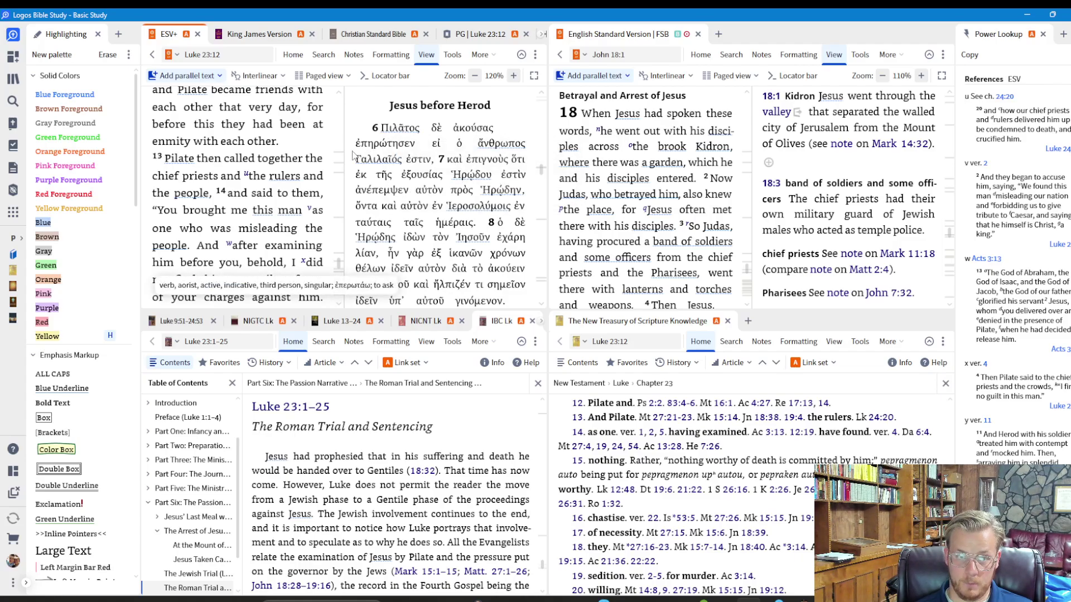
Step: Take the ESV to the beginning of Genesis by entering "gen" as the reference
left_click(236, 54)
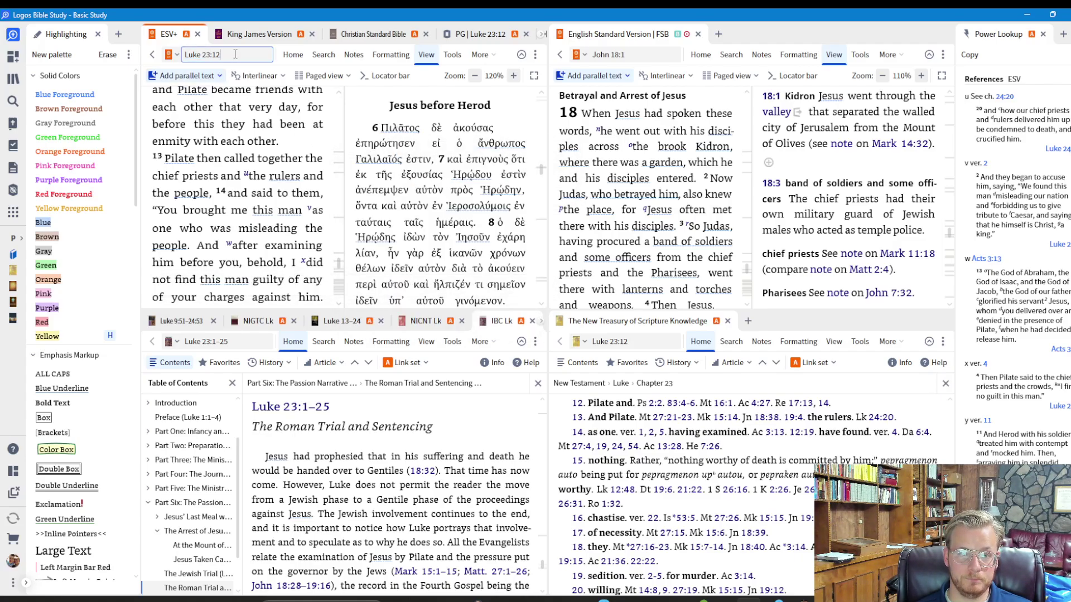
type("ge")
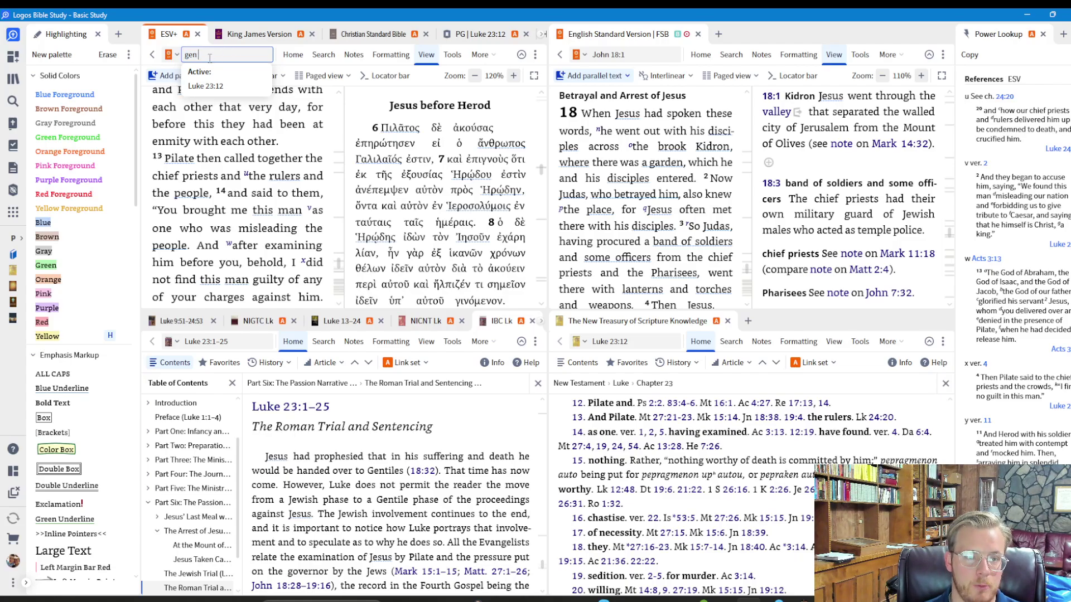
type("n")
key("Return")
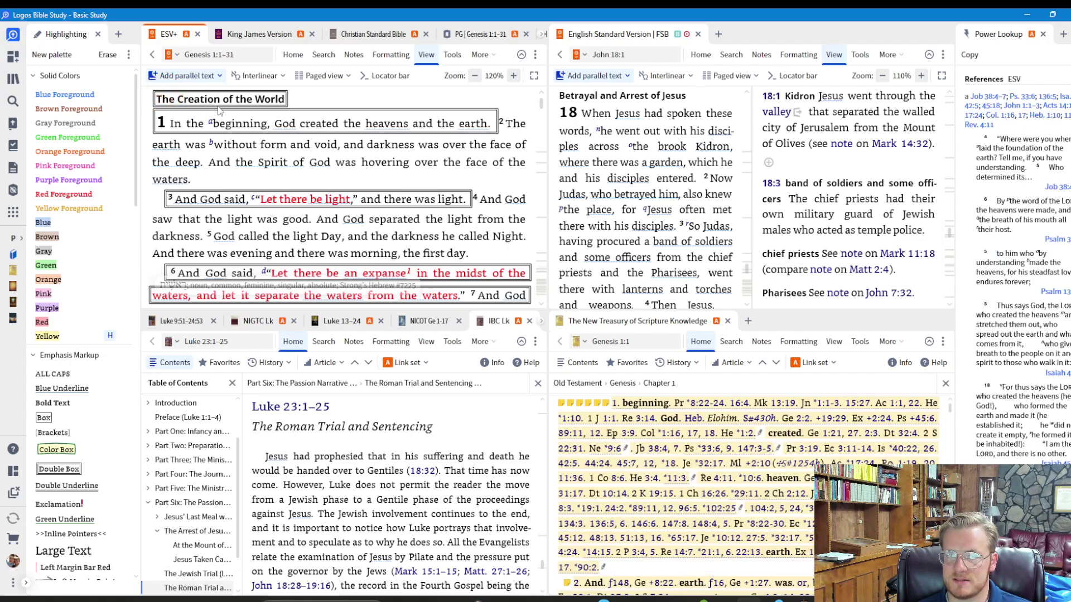
Step: Save the ESV's parallel book list under the name "Hebrew"
left_click(220, 76)
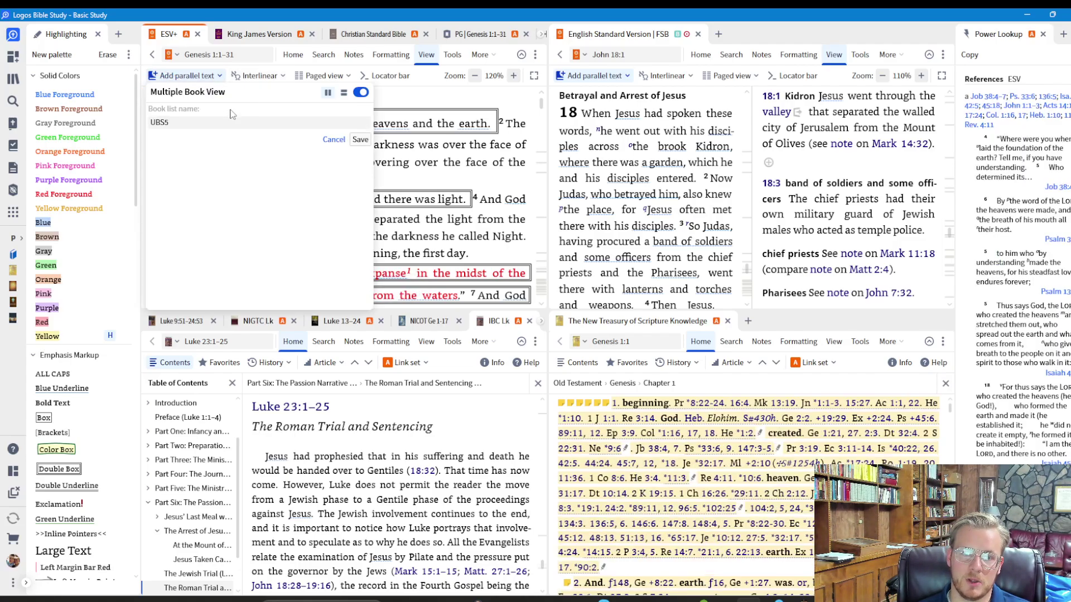
double_click(266, 124)
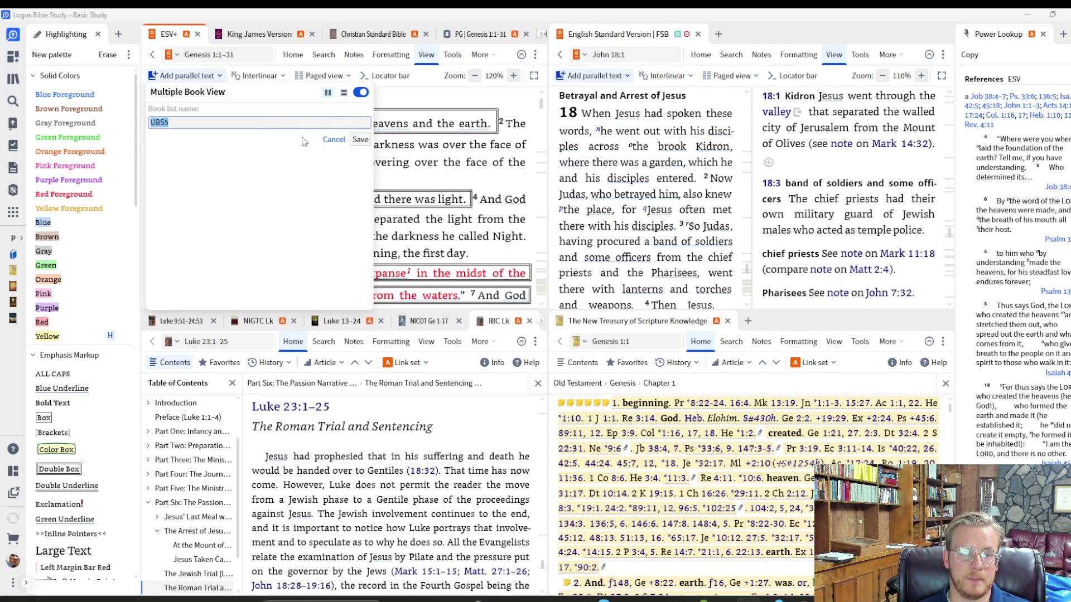
left_click(278, 124)
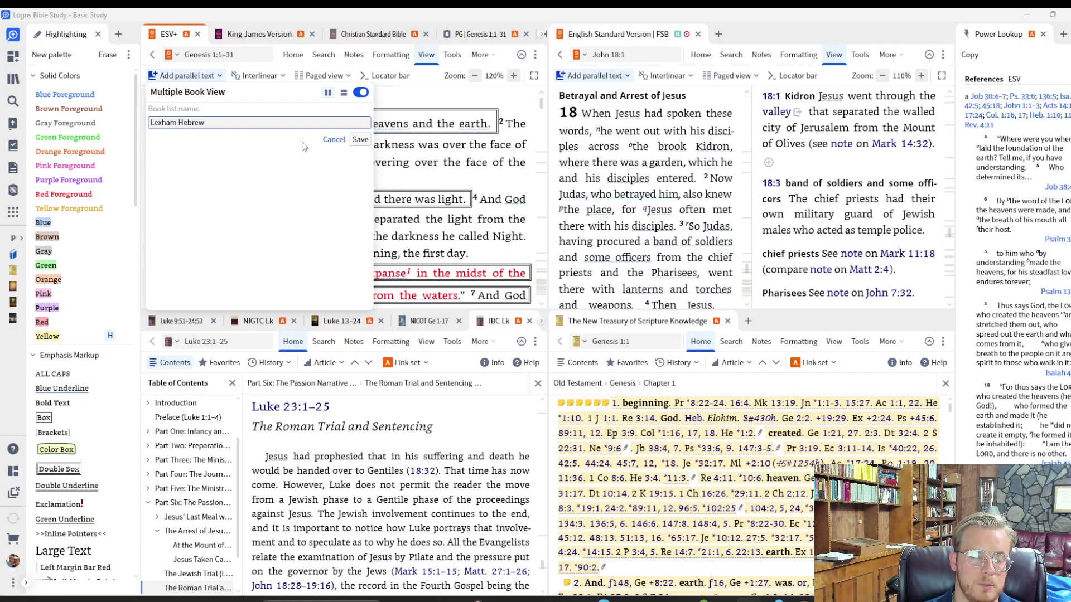
key("BackSpace")
key("BackSpace")
key("BackSpace")
key("BackSpace")
key("BackSpace")
key("BackSpace")
key("BackSpace")
type("He")
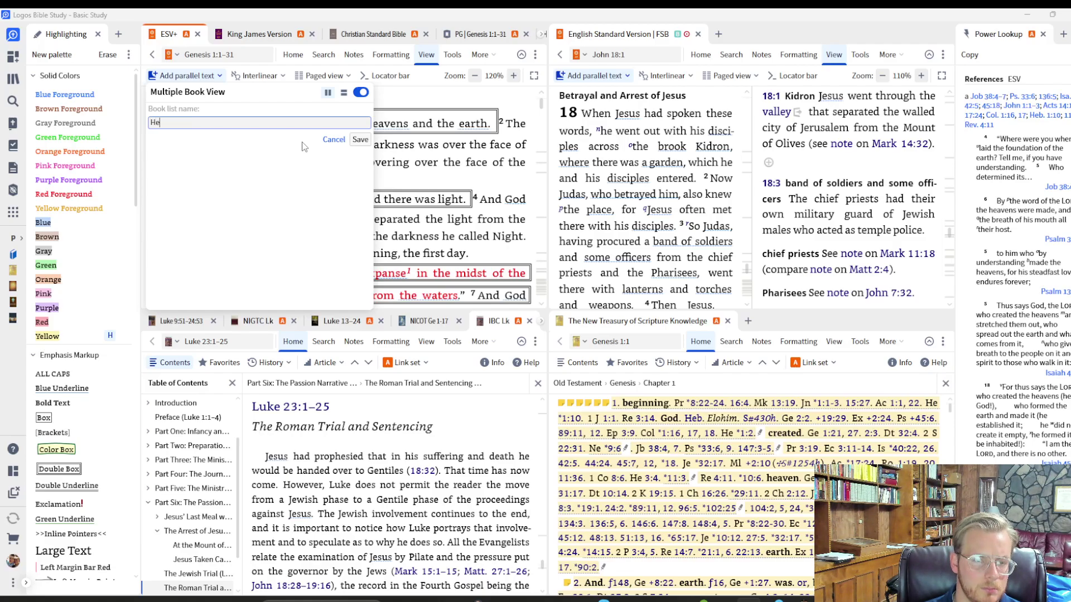
key("Return")
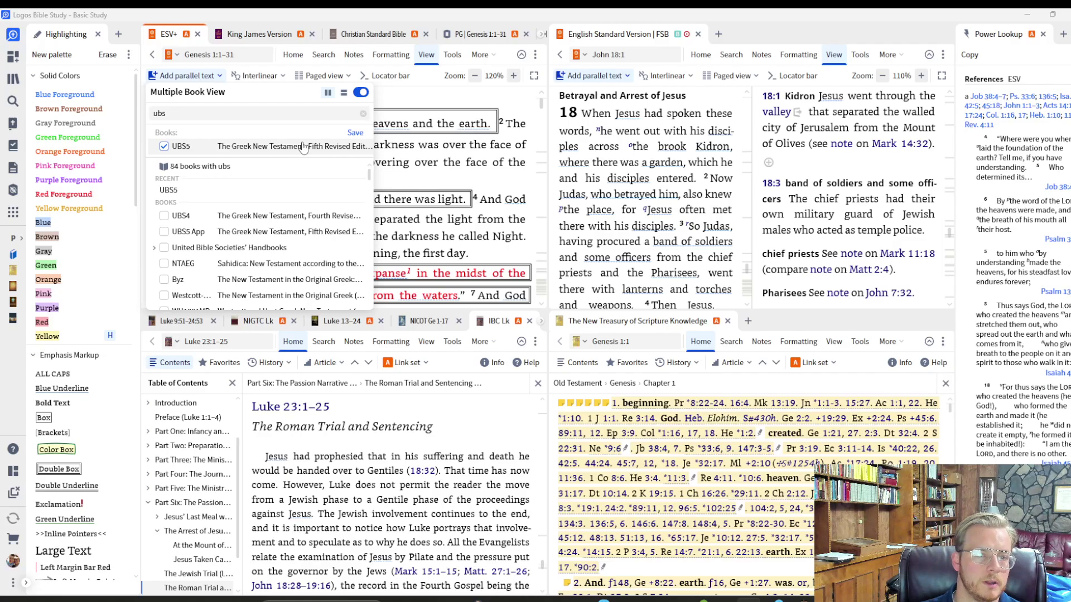
Step: Search the parallel text books for "Hebrew" and look through the results for a Hebrew Bible
double_click(179, 111)
type("Hebrew")
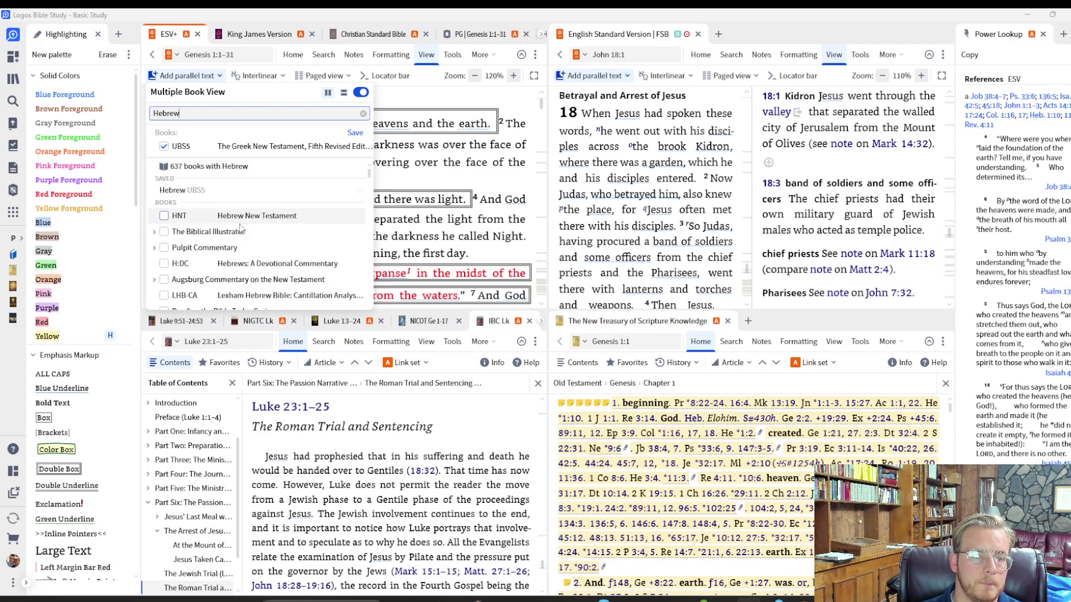
scroll(288, 255, "down", 2)
scroll(290, 254, "down", 10)
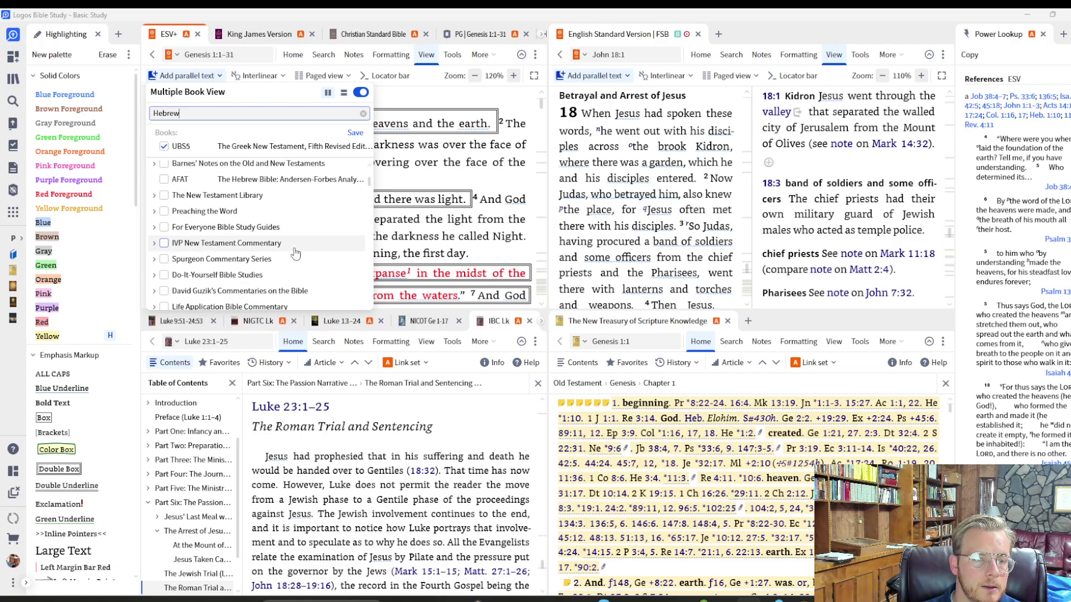
scroll(298, 253, "down", 10)
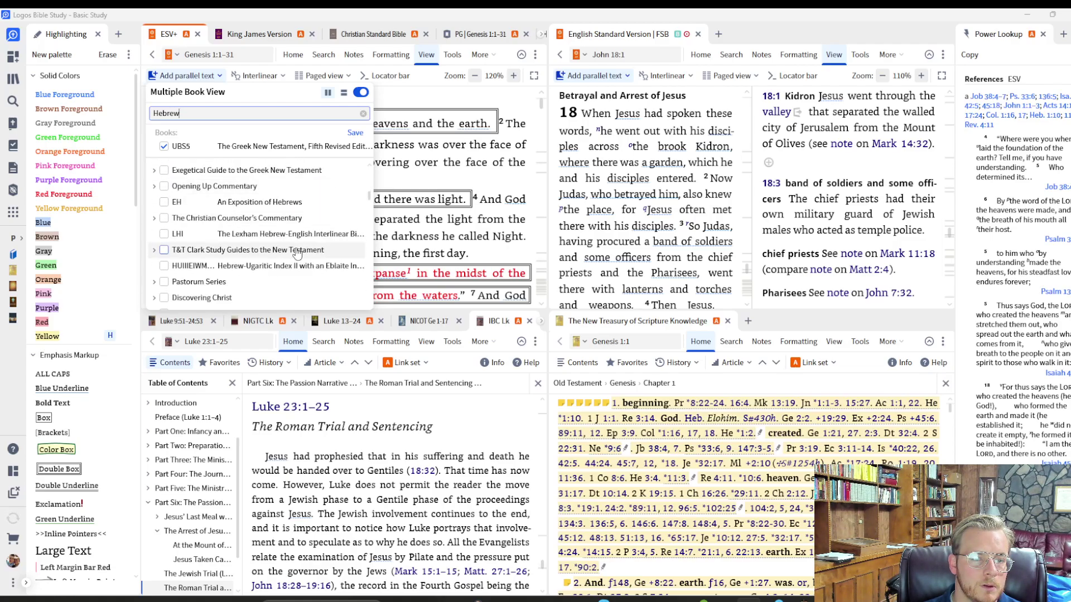
scroll(298, 253, "down", 3)
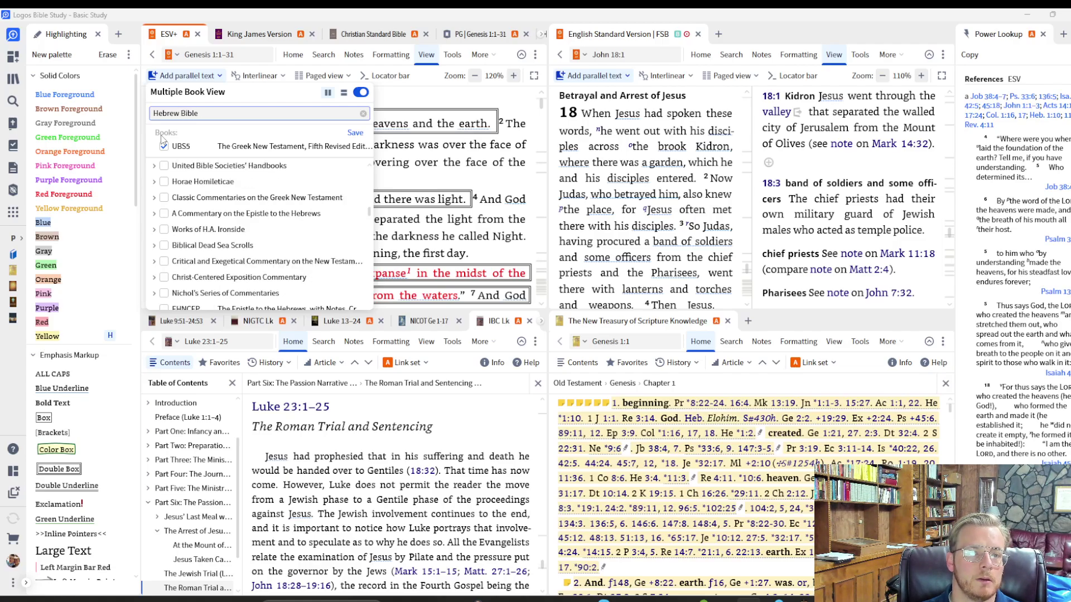
Step: Refine the parallel text search to "Hebrew Bible" and scan the list for a suitable Hebrew text
scroll(237, 223, "down", 2)
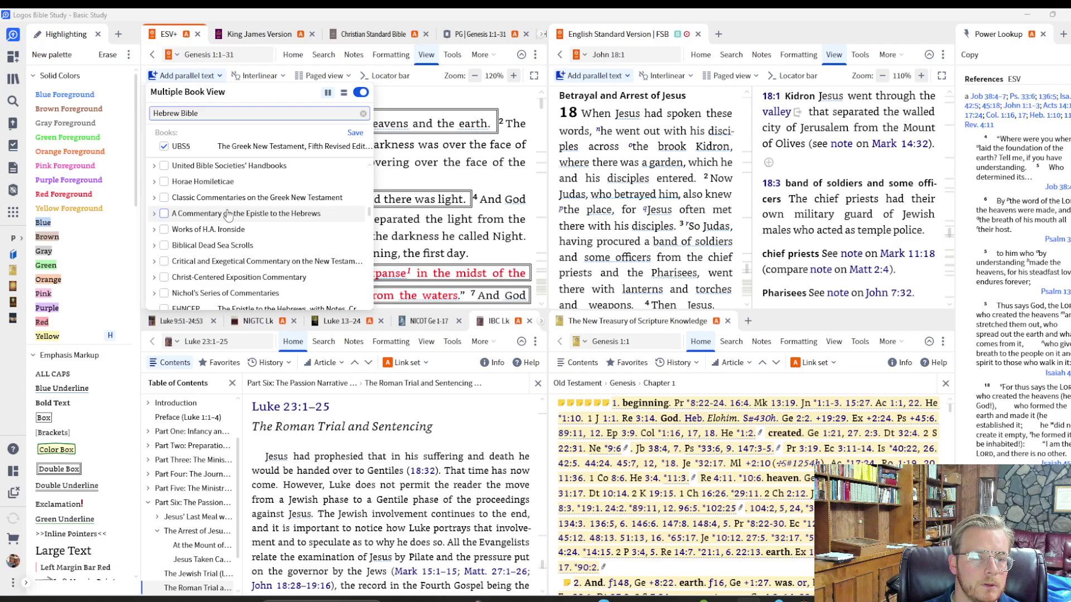
scroll(240, 224, "down", 5)
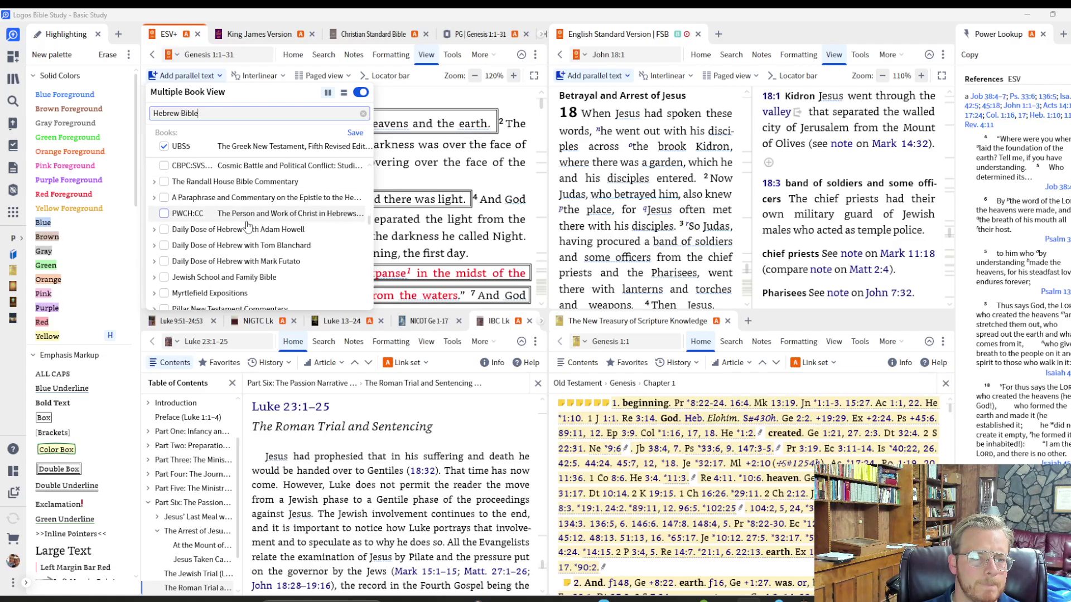
scroll(249, 227, "down", 5)
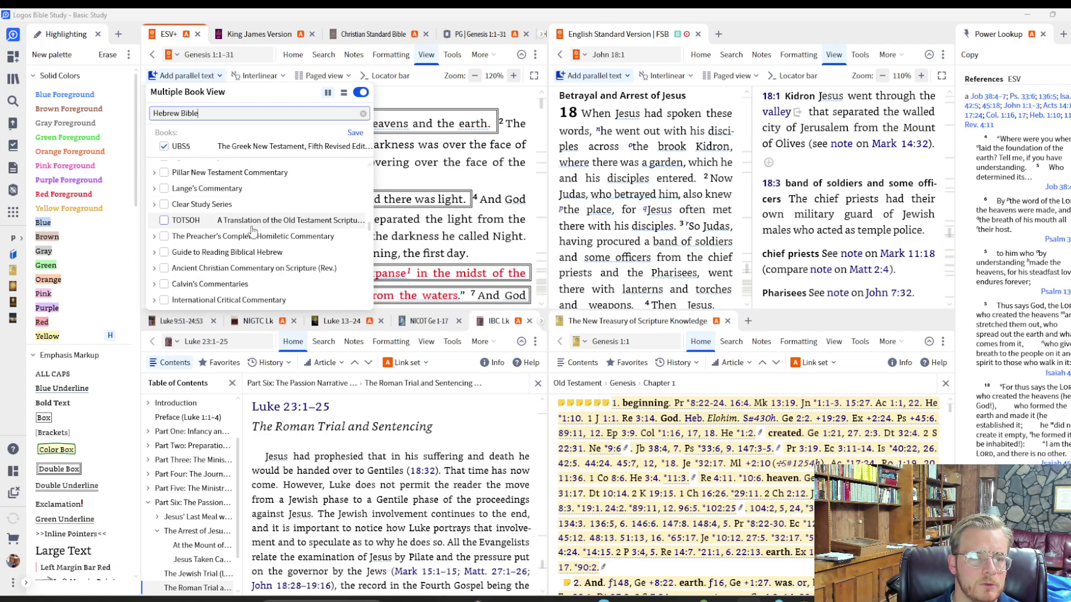
scroll(253, 230, "down", 10)
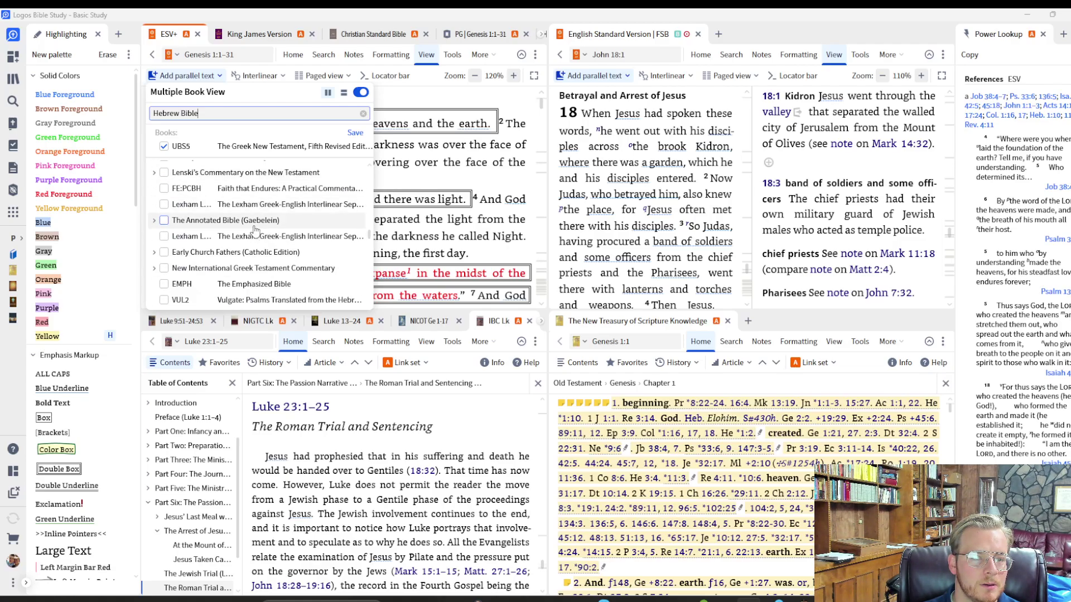
scroll(254, 229, "down", 10)
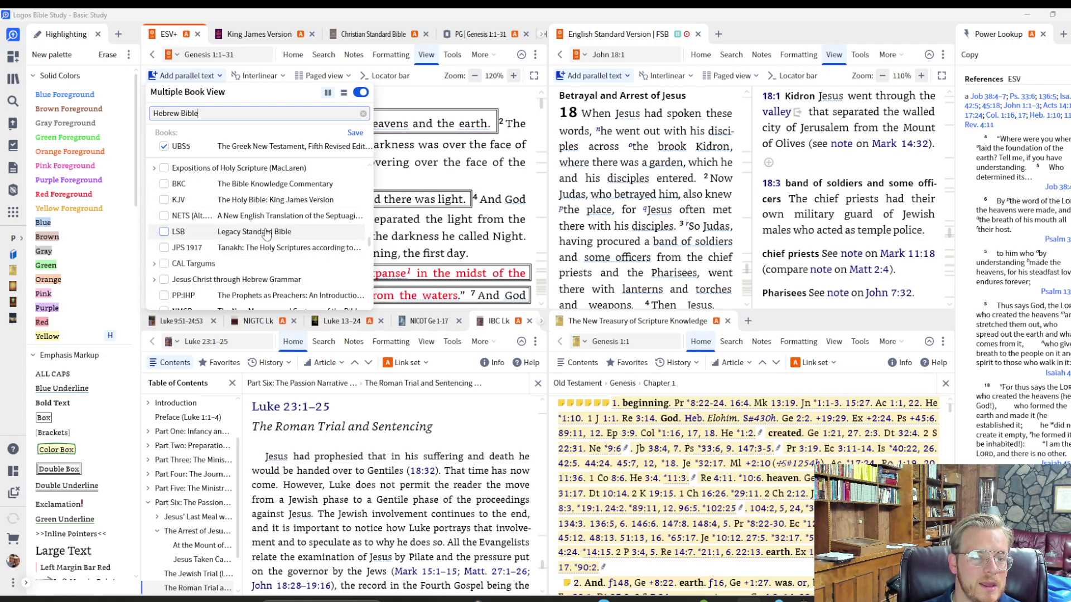
scroll(265, 233, "down", 10)
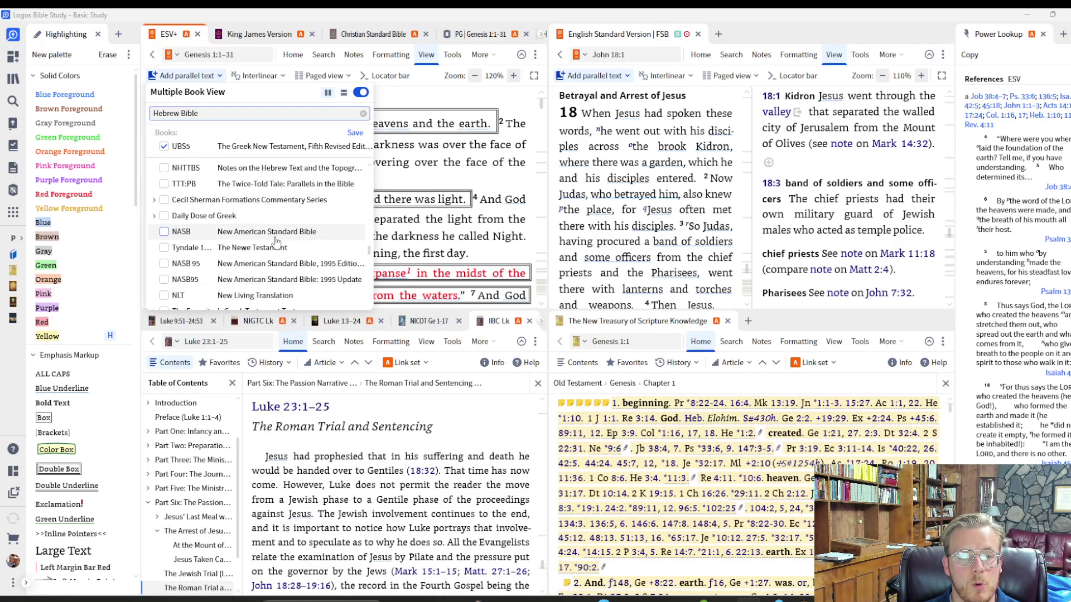
scroll(275, 241, "down", 10)
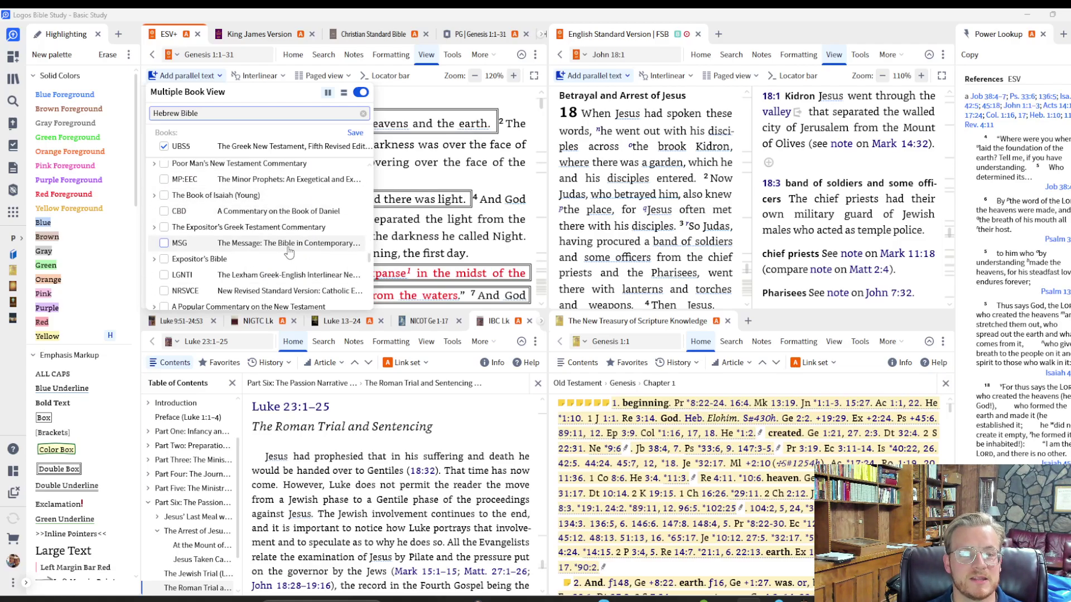
scroll(288, 254, "down", 10)
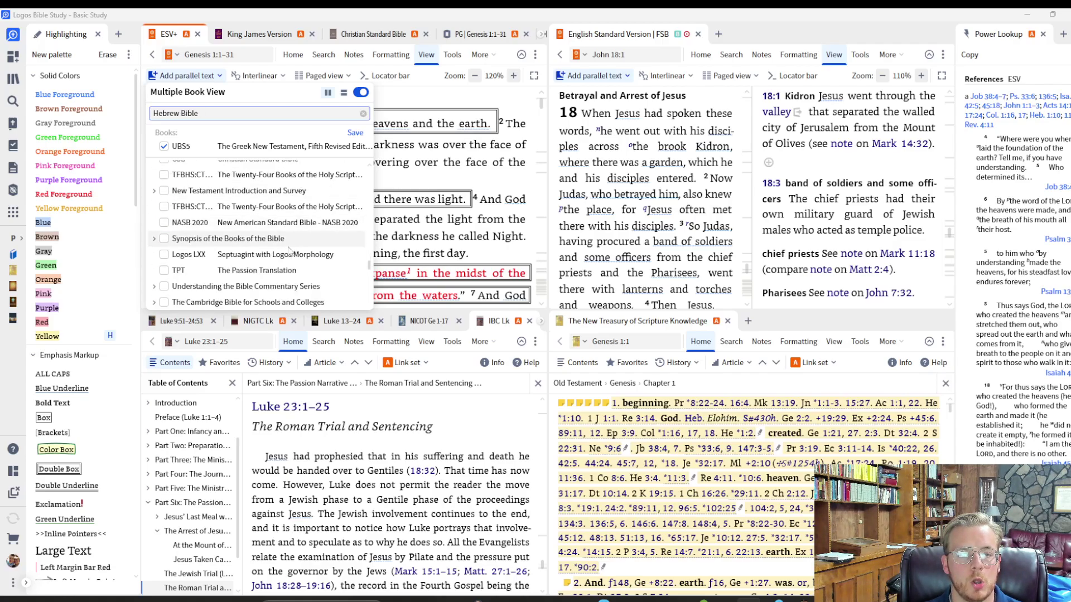
scroll(289, 254, "down", 2)
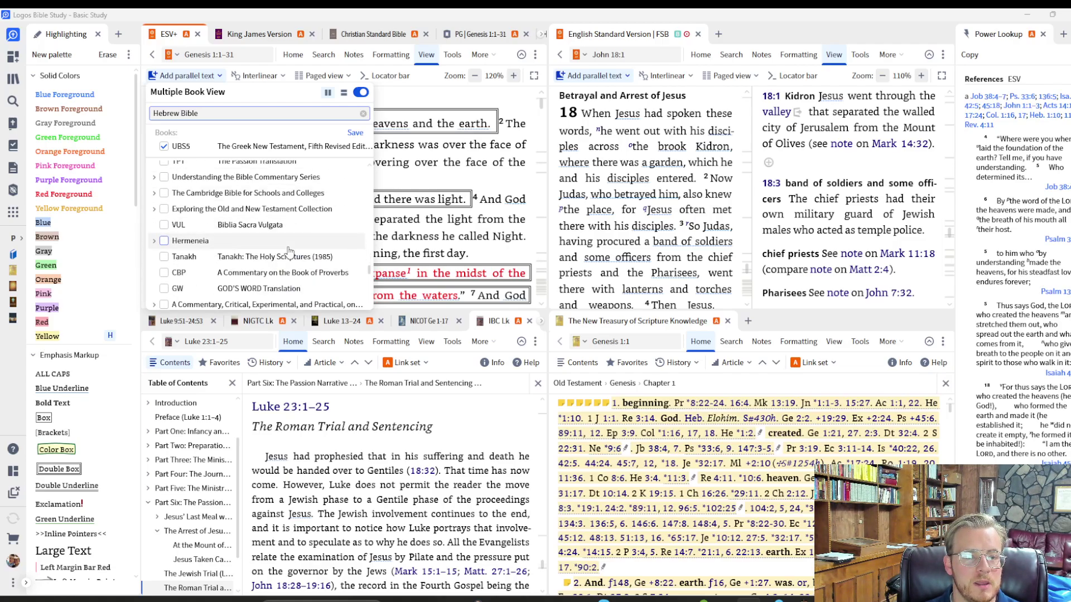
scroll(288, 254, "down", 10)
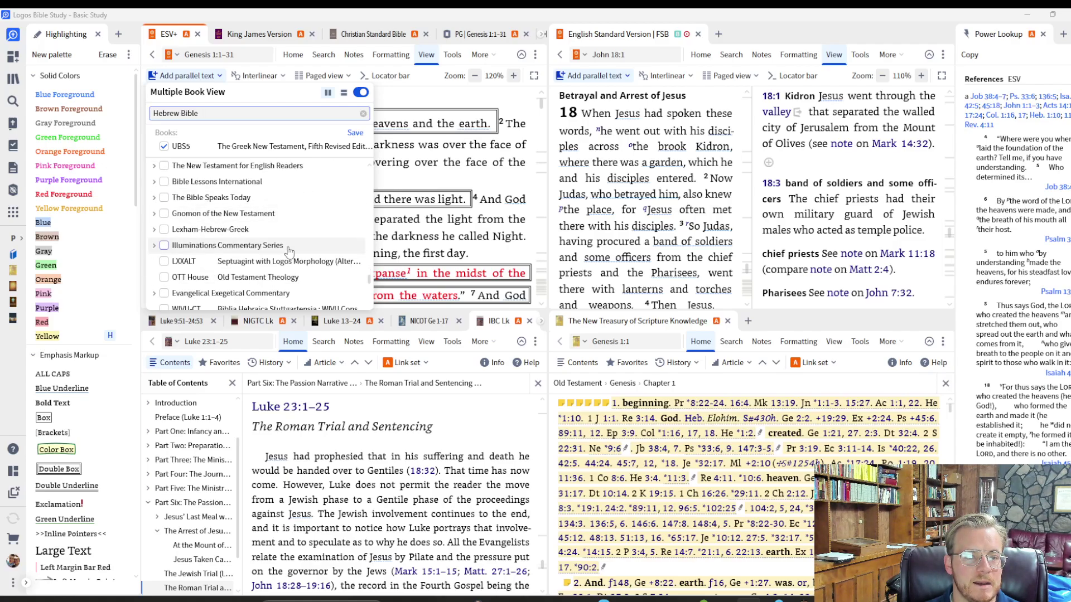
scroll(288, 254, "down", 3)
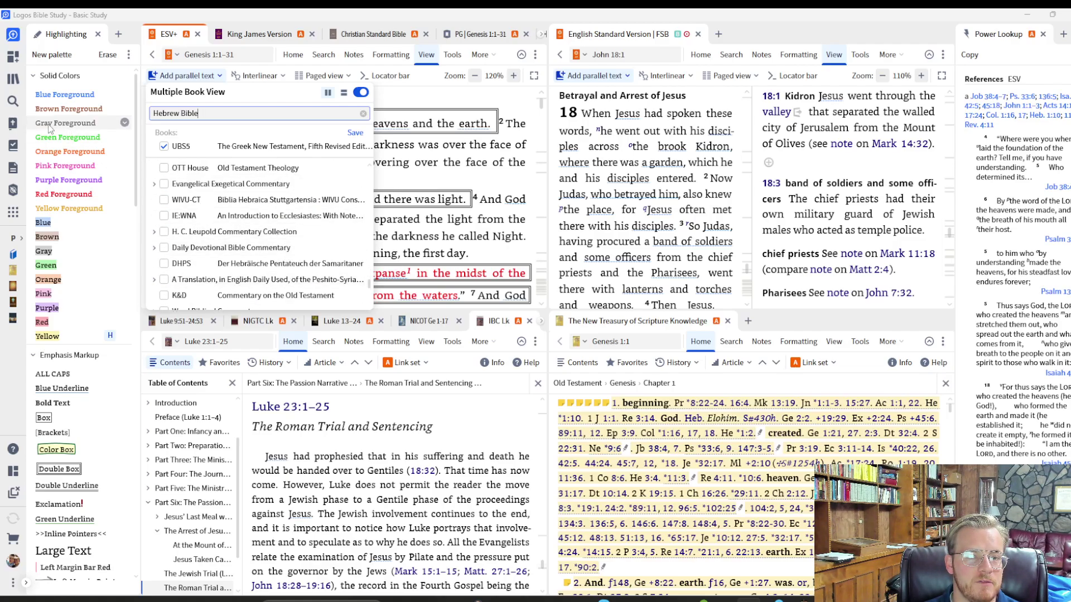
Step: Look up "Hebrew" among the Bibles in the library, check the Lexham Hebrew Bible entry, and return to the ESV
left_click(13, 79)
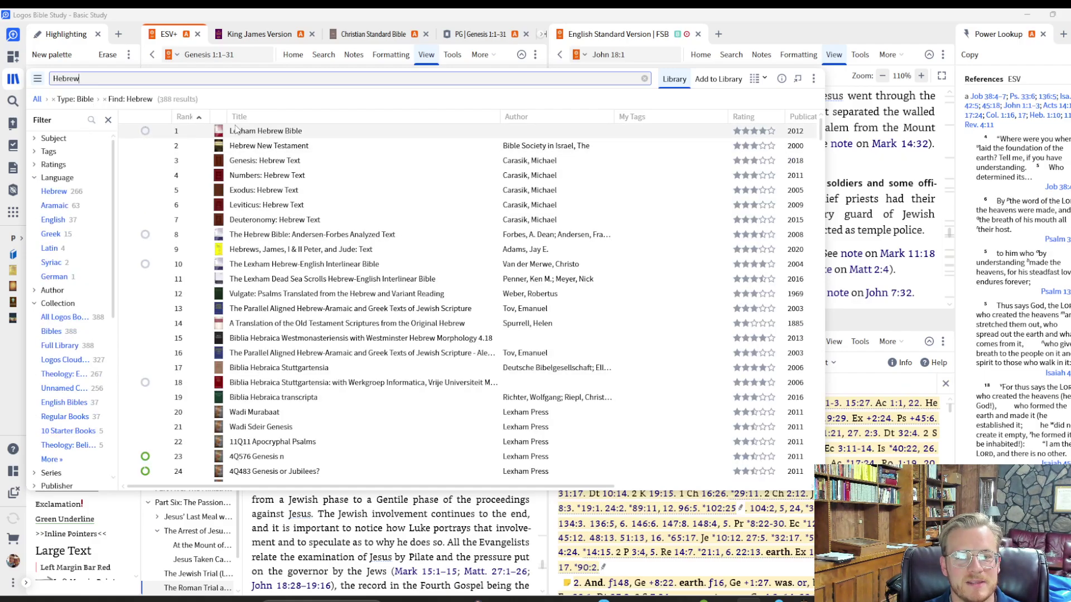
mouse_move(237, 136)
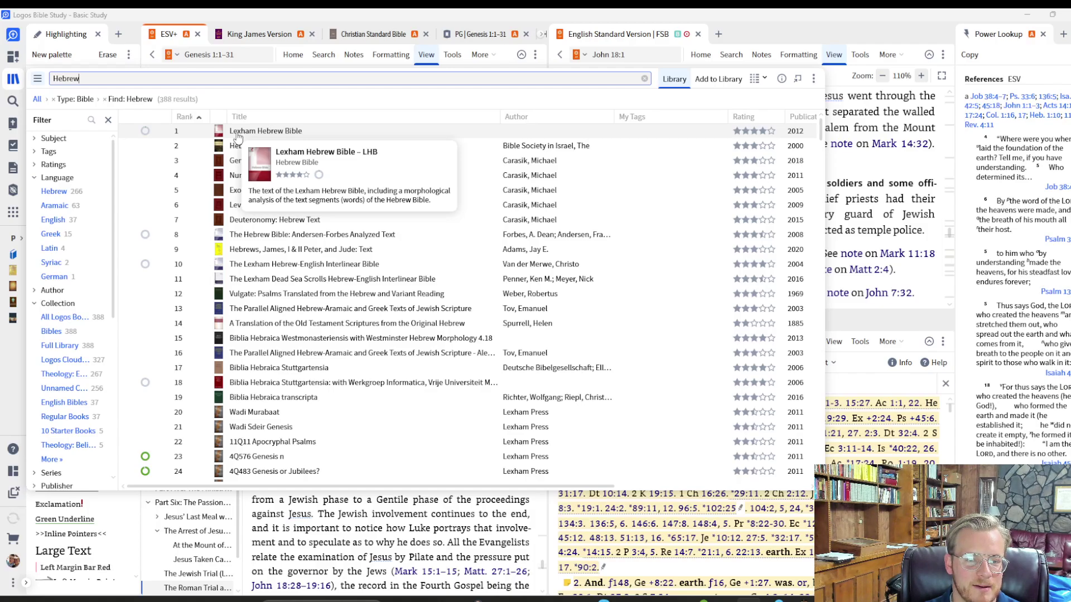
left_click(172, 37)
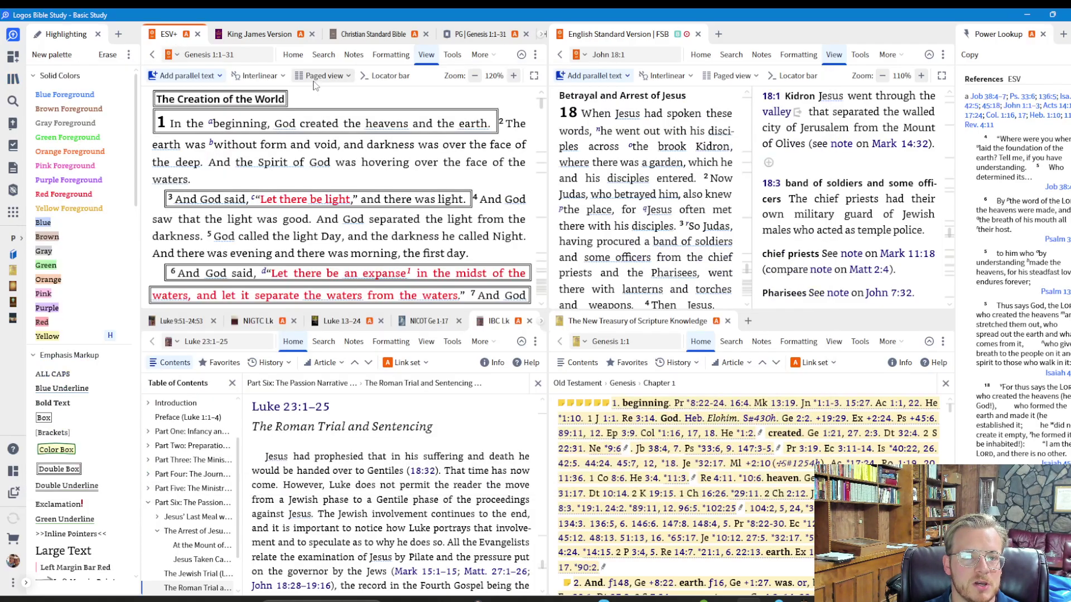
Step: Find "Lexham Hebrew", add The Lexham Hebrew-English Interlinear Bible beside the ESV, and advance the ESV to Genesis 1:8 to check the alignment
left_click(210, 76)
left_click(245, 113)
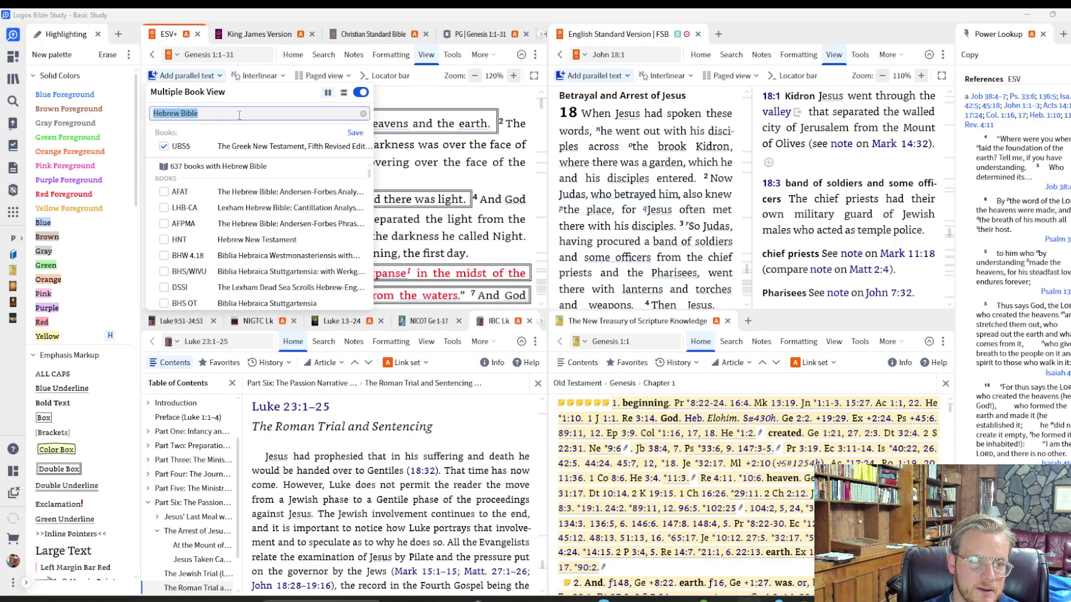
type("Lexha")
type("m H")
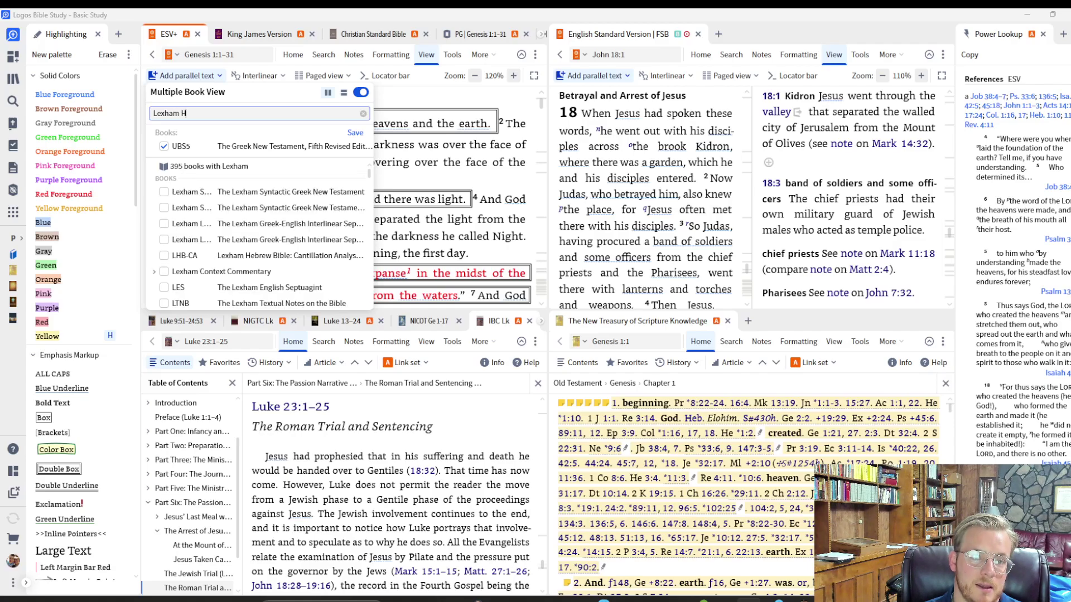
type("ebrew")
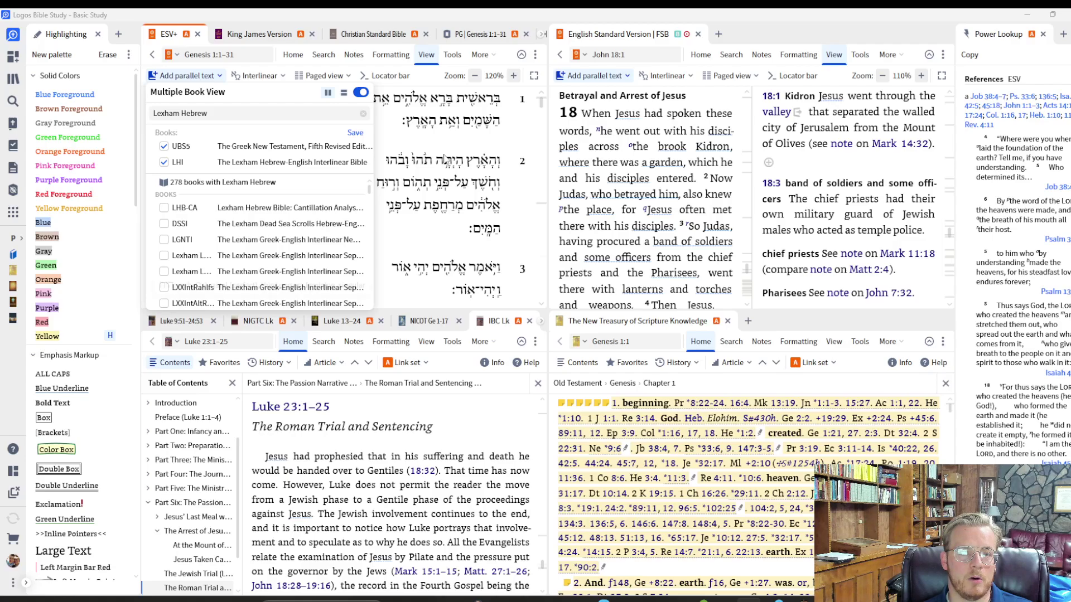
left_click(442, 140)
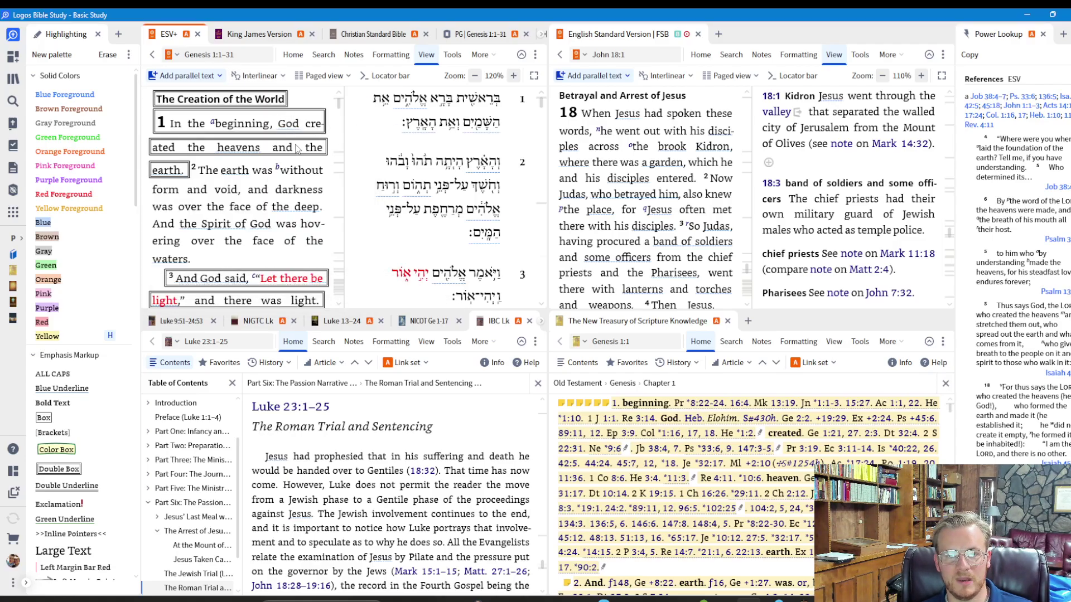
scroll(363, 179, "down", 10)
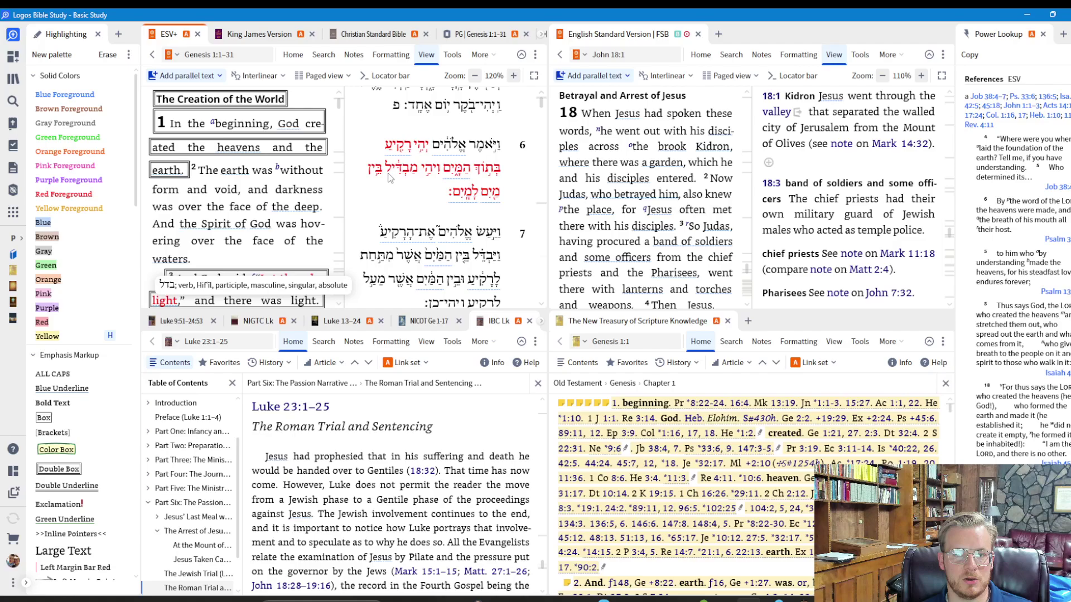
scroll(240, 212, "down", 10)
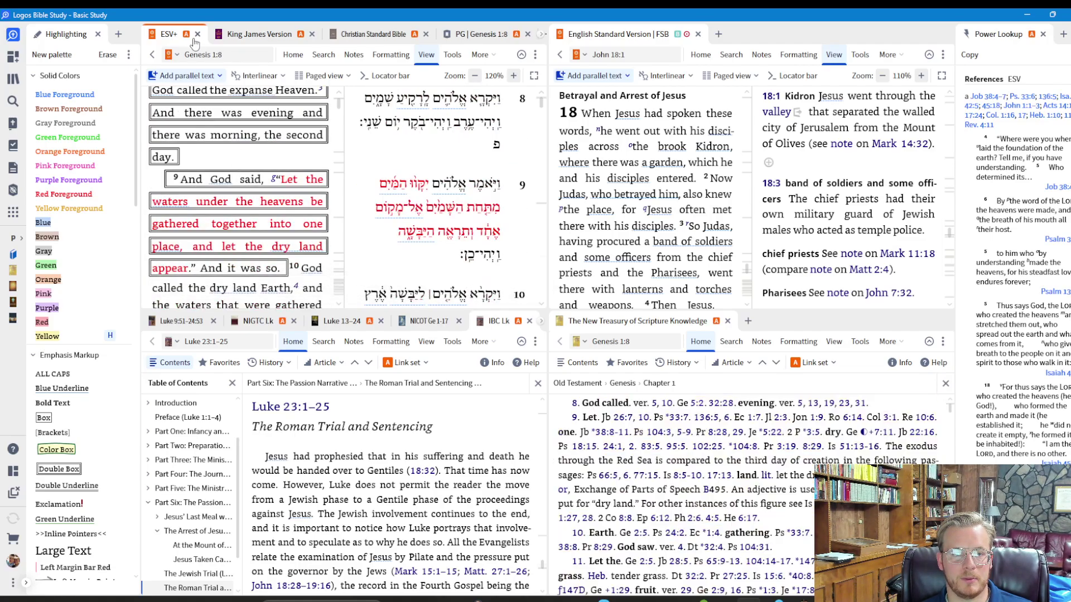
Step: Take the ESV to Luke 22:25, read ahead in the parallel Greek column, and advance the ESV to Luke 22:27
left_click(199, 54)
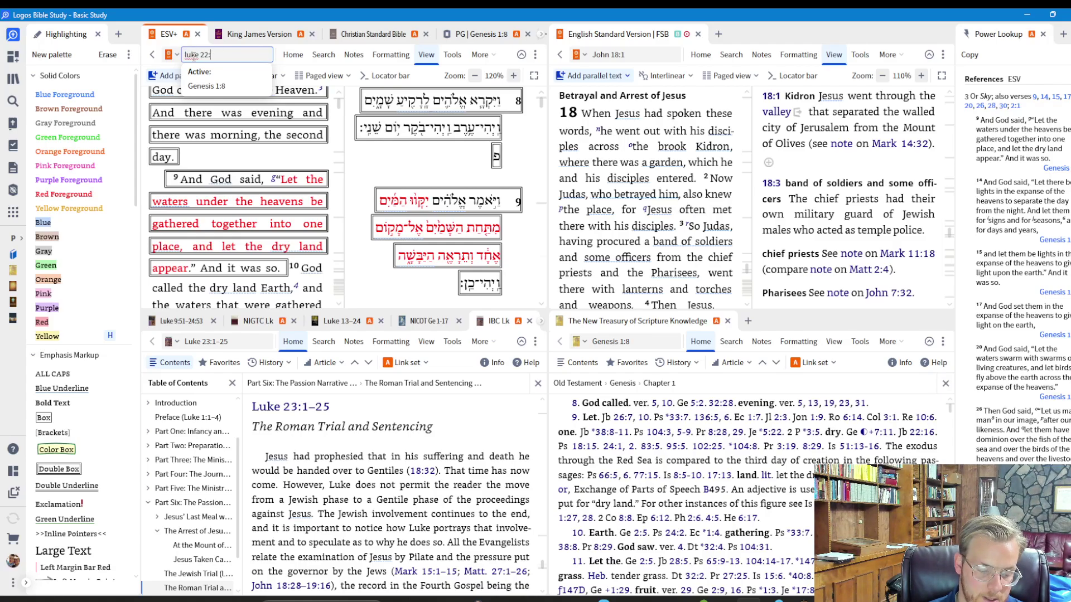
key("Return")
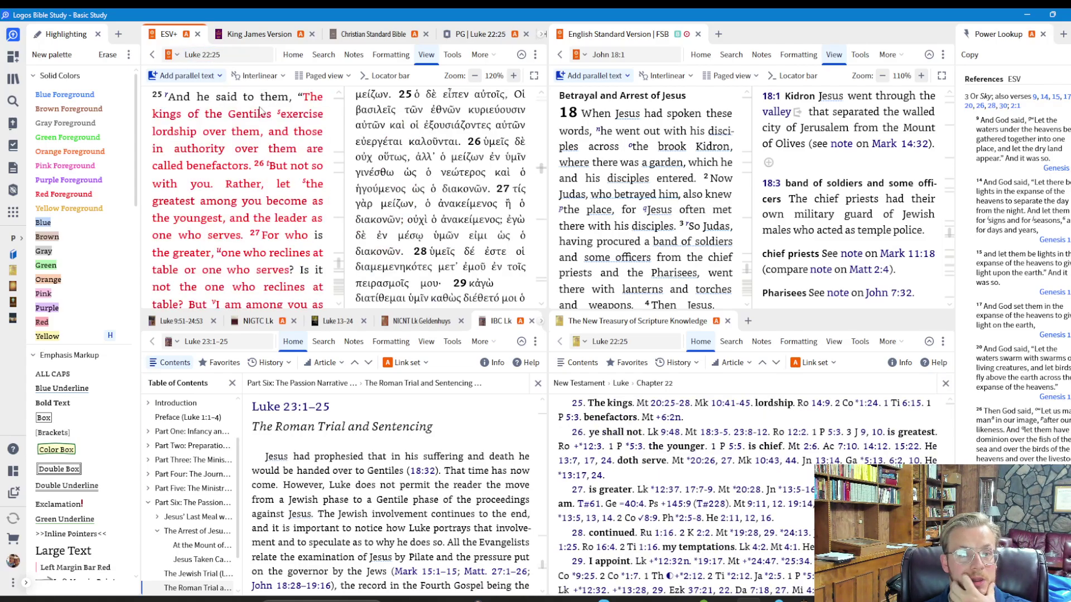
scroll(437, 175, "down", 3)
scroll(437, 175, "down", 3)
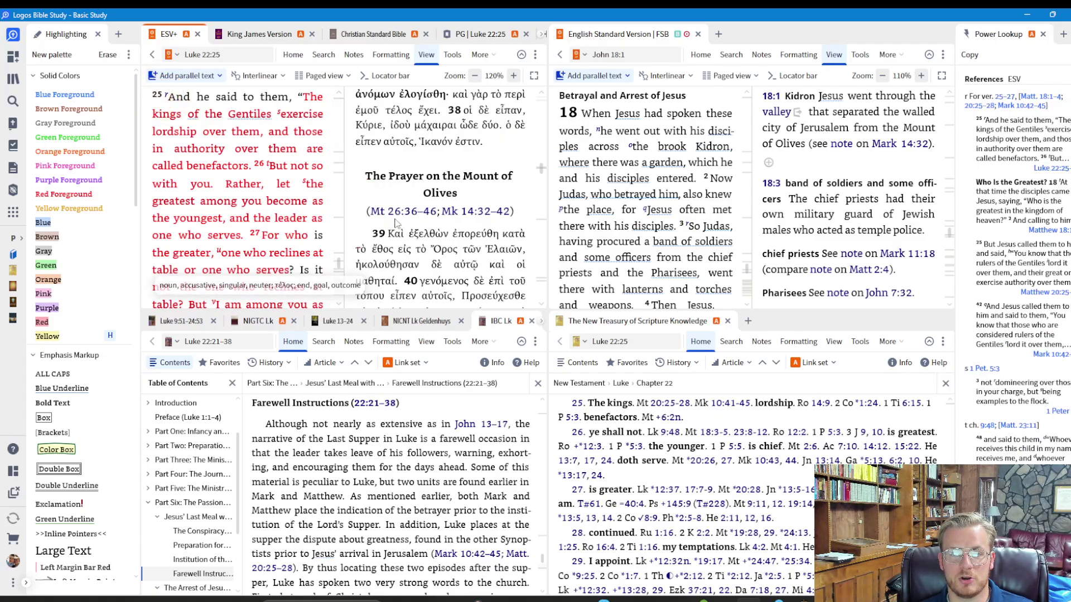
scroll(402, 200, "up", 6)
scroll(390, 213, "down", 6)
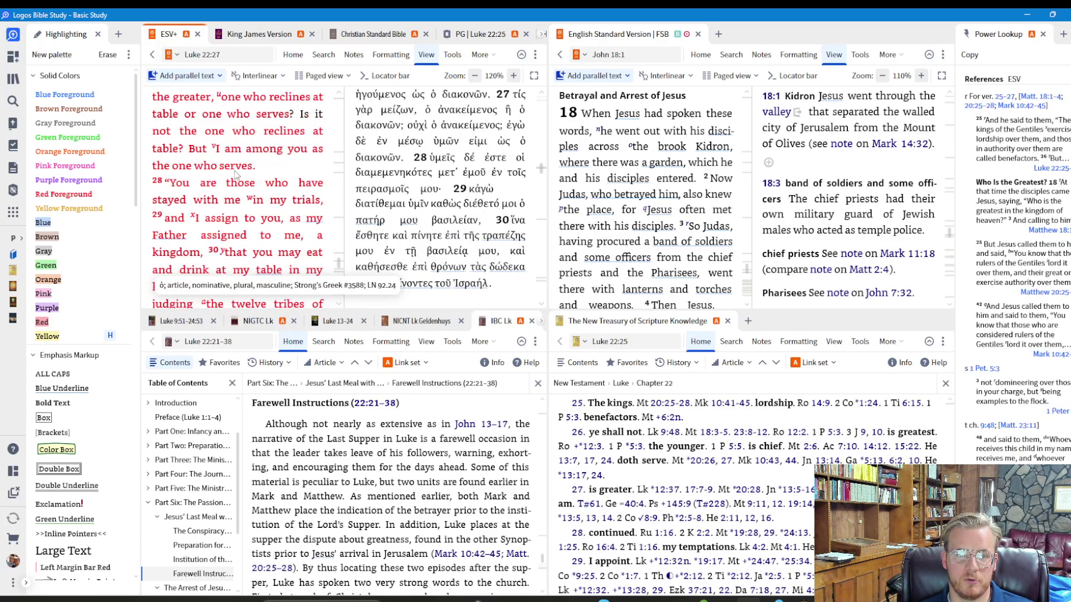